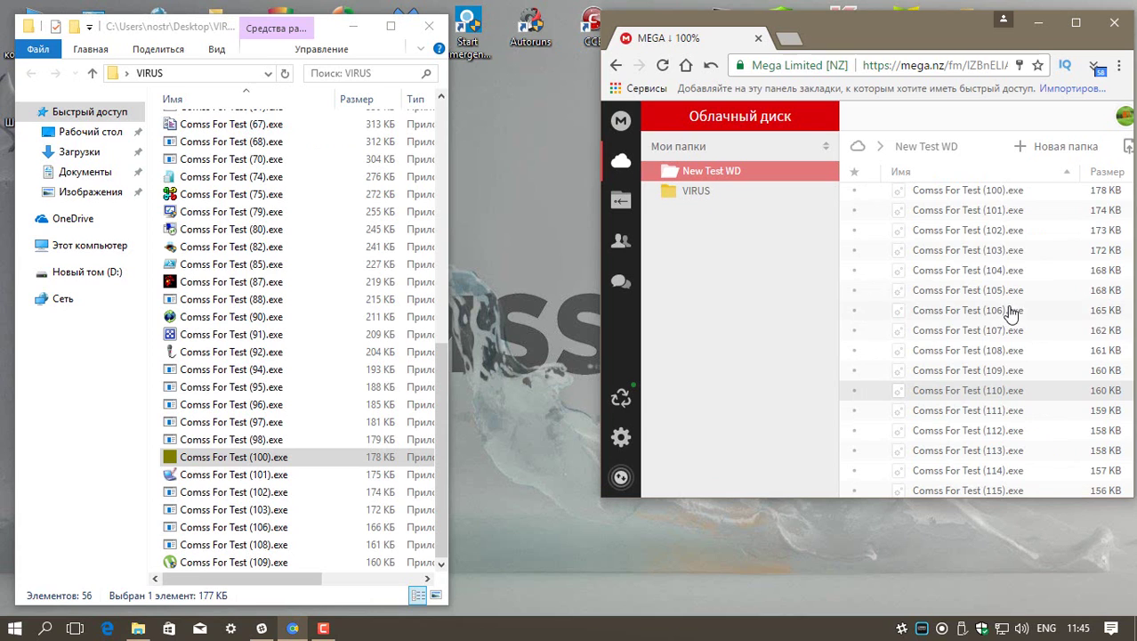
{"action": "left_click", "coordinate": [572, 381]}
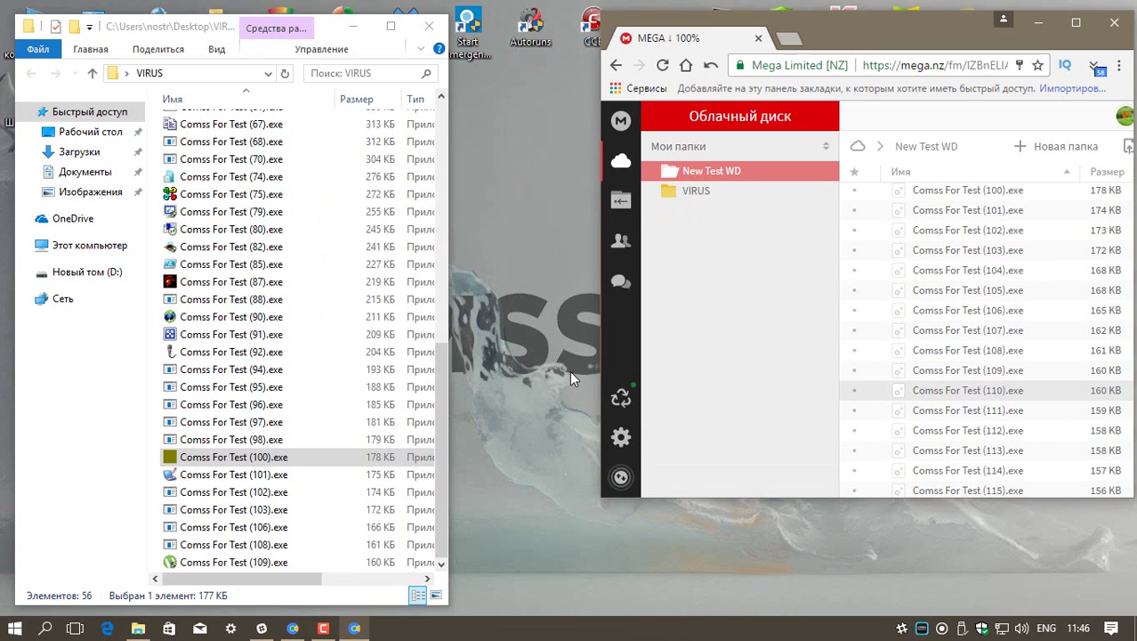
{"action": "scroll", "coordinate": [1010, 414], "scroll_direction": "down", "scroll_amount": 2}
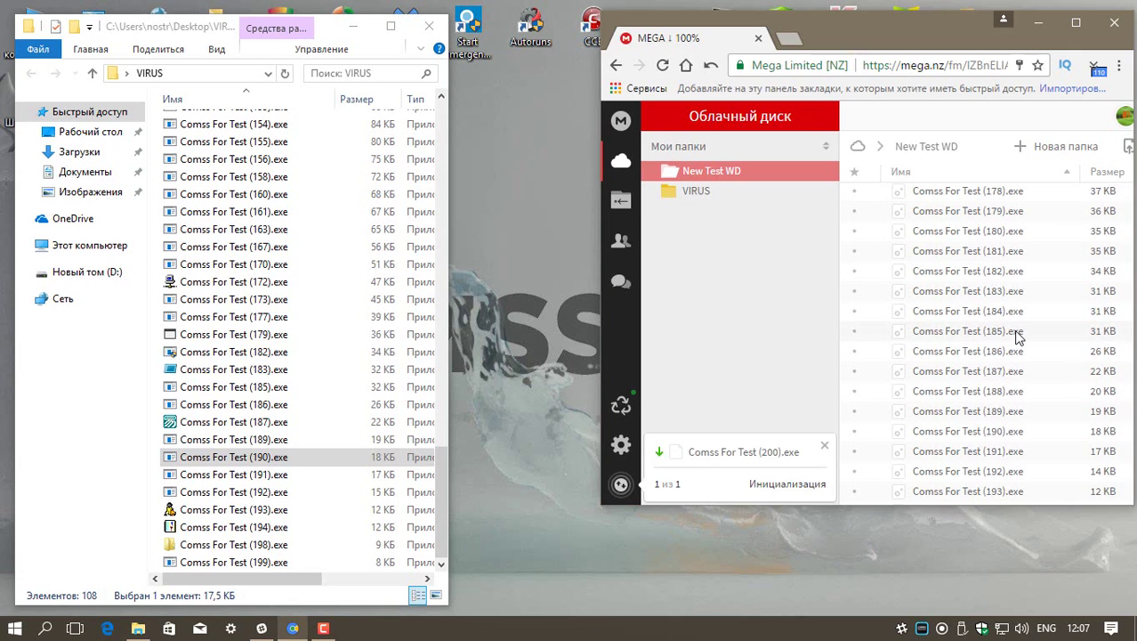
{"action": "left_click", "coordinate": [577, 360]}
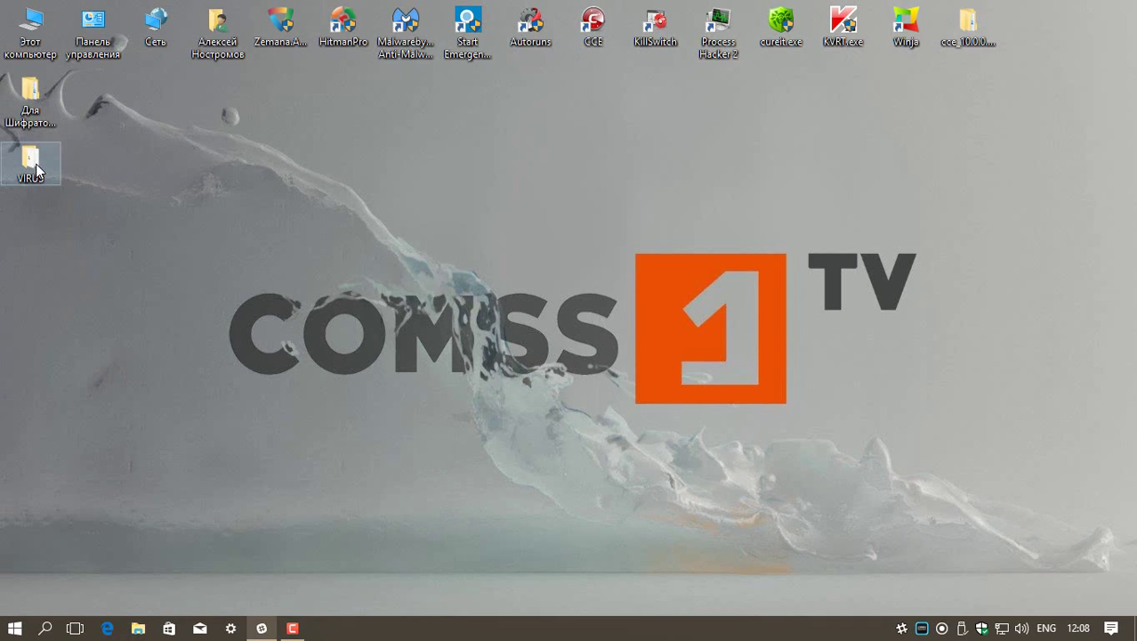
Scan the VIRUS folder on the desktop with Windows Defender
{"action": "right_click", "coordinate": [37, 167]}
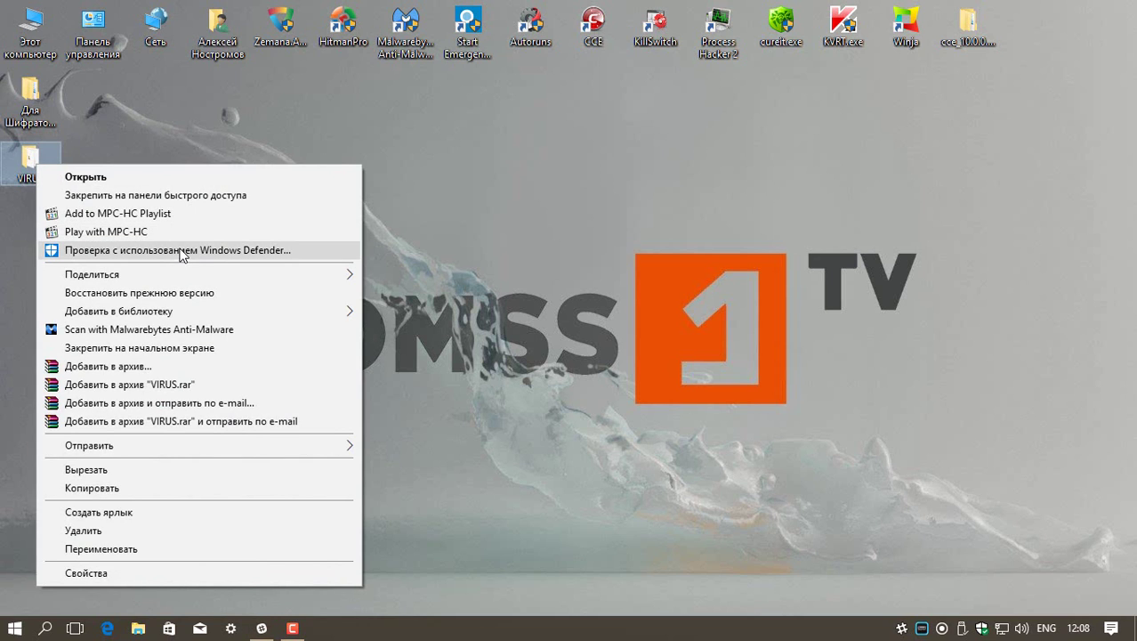
{"action": "left_click", "coordinate": [181, 252]}
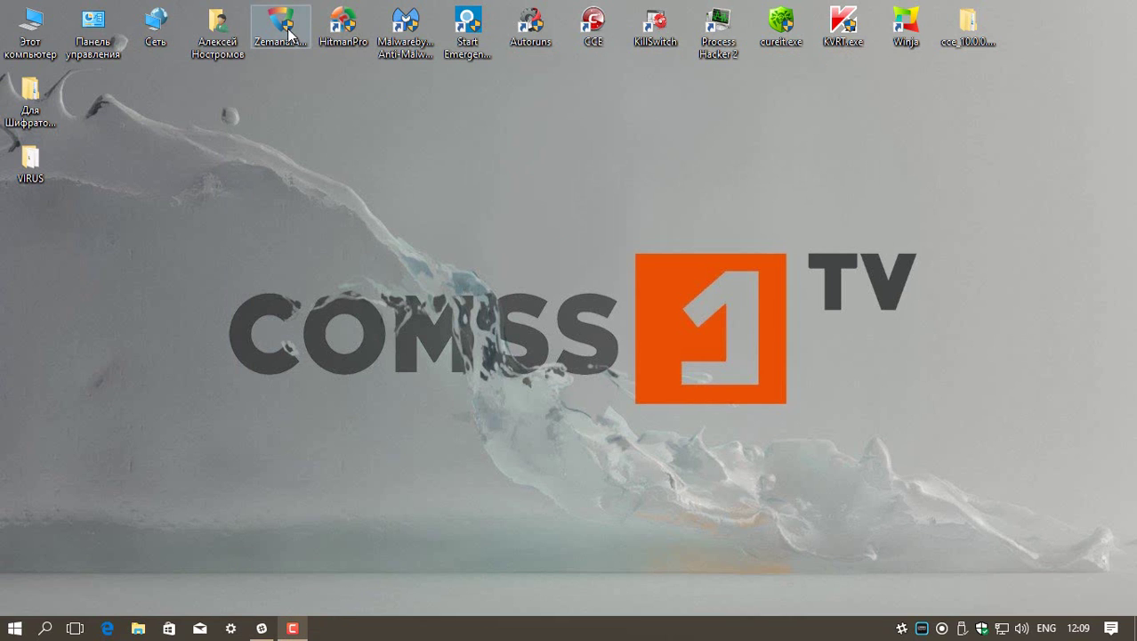
{"action": "left_click", "coordinate": [280, 30]}
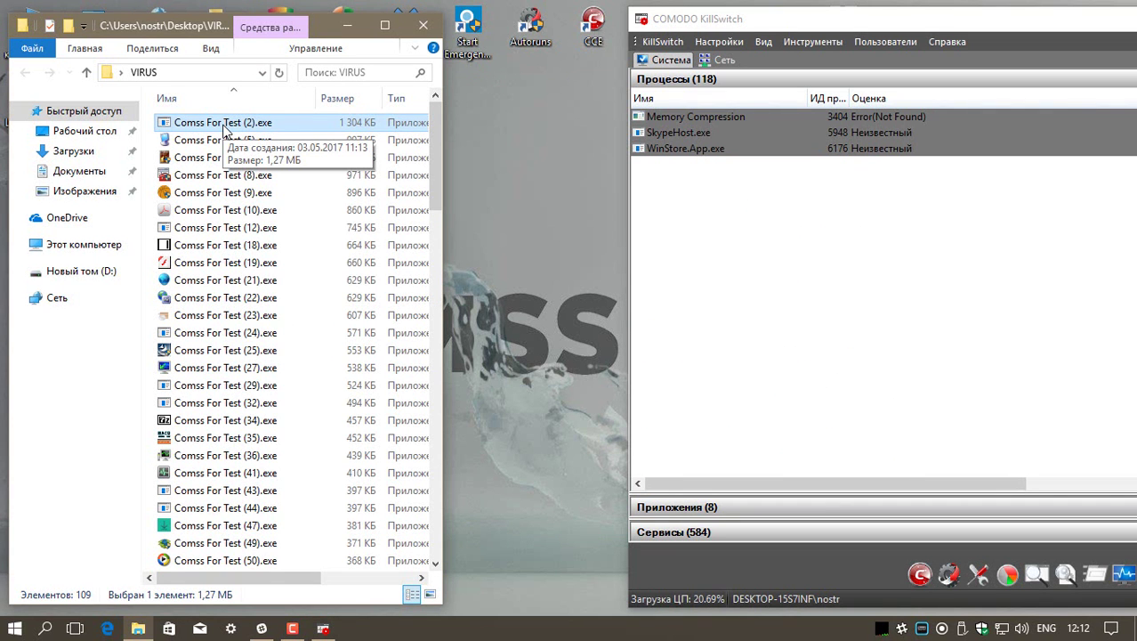
Launch Comss For Test (2).exe as administrator, show the SmartScreen details and choose not to run it
{"action": "right_click", "coordinate": [225, 130]}
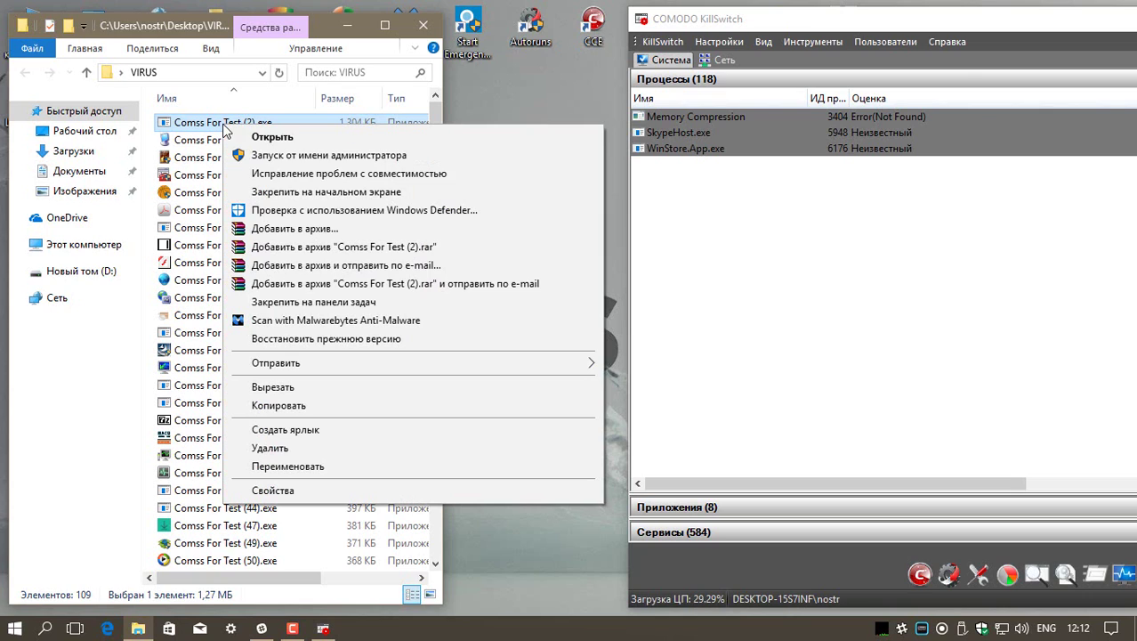
{"action": "left_click", "coordinate": [309, 157]}
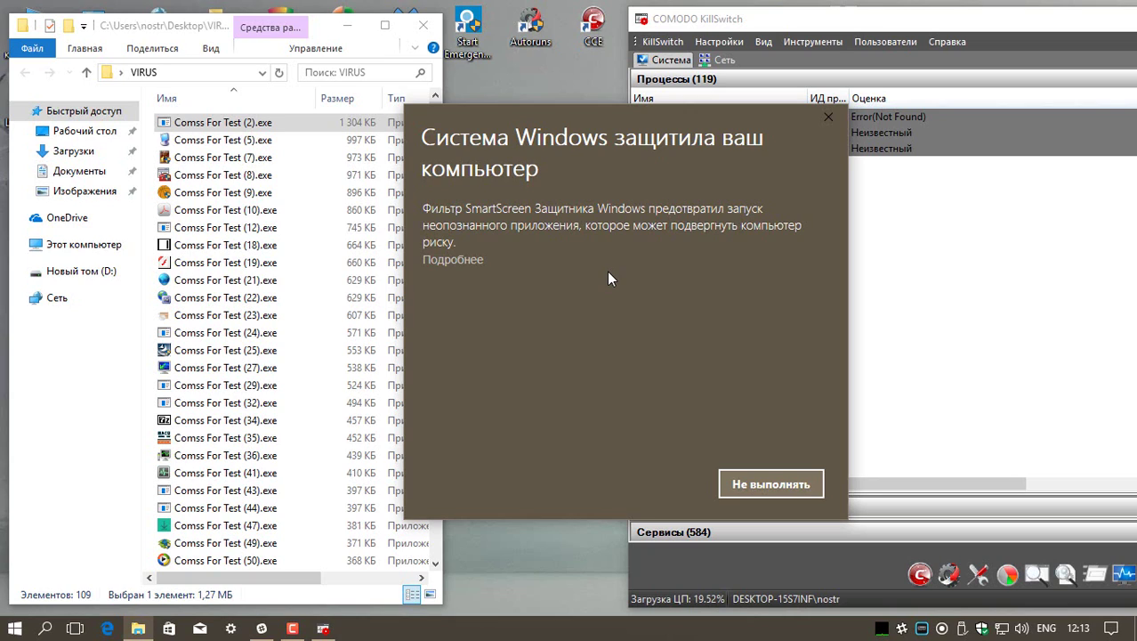
{"action": "key", "text": "Return"}
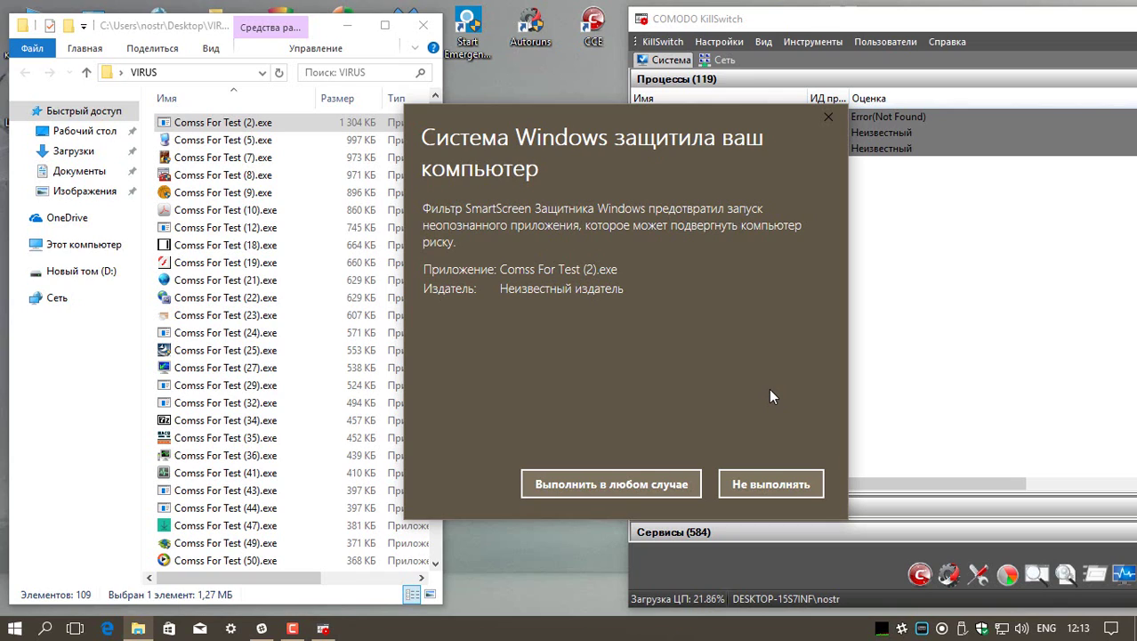
{"action": "left_click", "coordinate": [769, 484]}
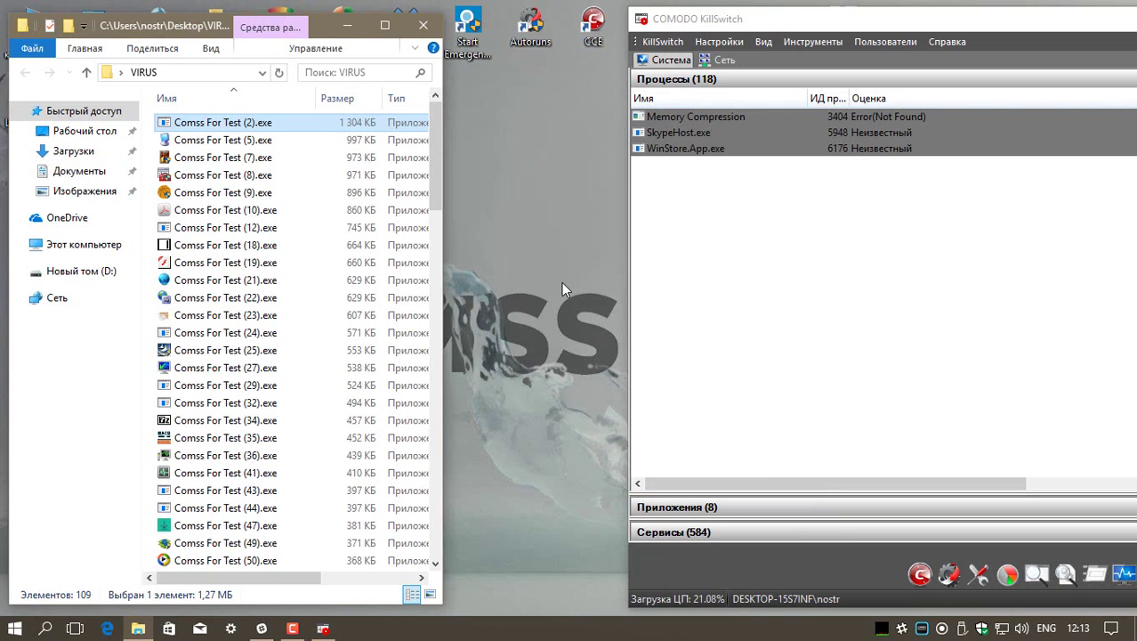
Launch Comss For Test (5).exe and Comss For Test (7).exe as administrator, choosing not to run each when SmartScreen intervenes
{"action": "right_click", "coordinate": [242, 141]}
{"action": "left_click", "coordinate": [295, 172]}
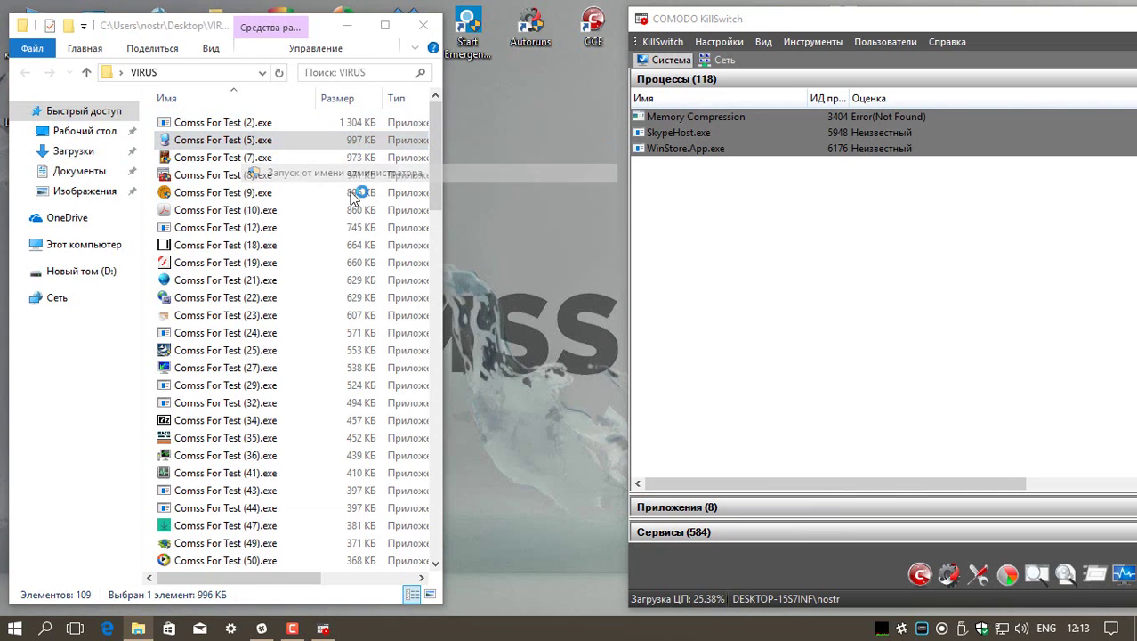
{"action": "left_click", "coordinate": [801, 484]}
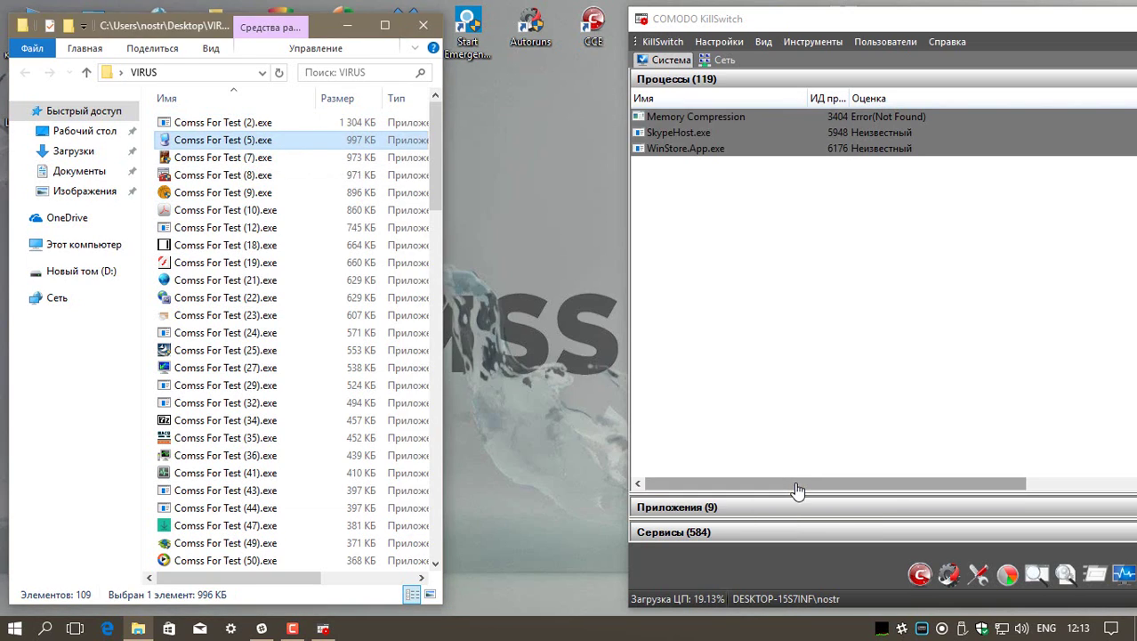
{"action": "right_click", "coordinate": [242, 158]}
{"action": "left_click", "coordinate": [297, 185]}
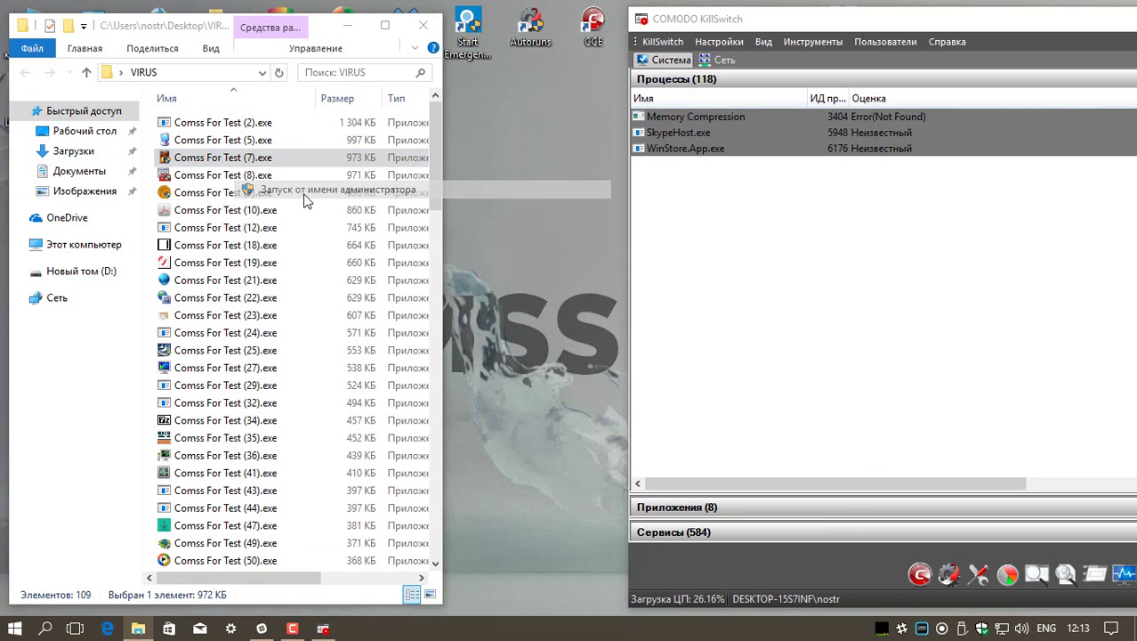
{"action": "left_click", "coordinate": [772, 485]}
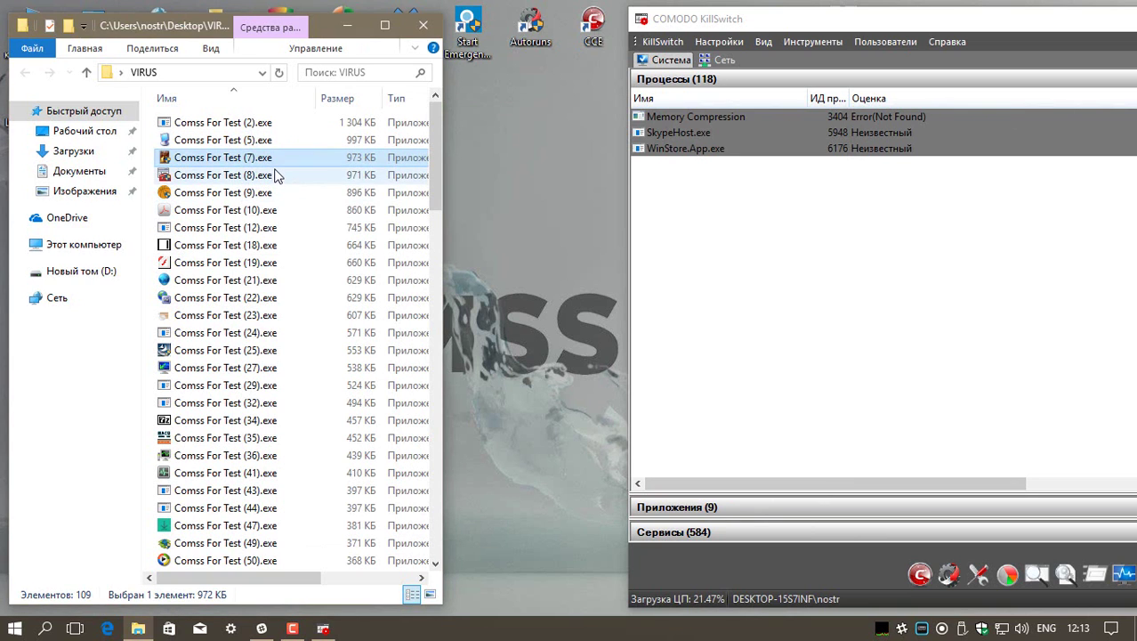
Try to launch Comss For Test (47).exe as administrator and dismiss the SmartScreen dialog without running it
{"action": "left_click", "coordinate": [268, 176]}
{"action": "right_click", "coordinate": [267, 525]}
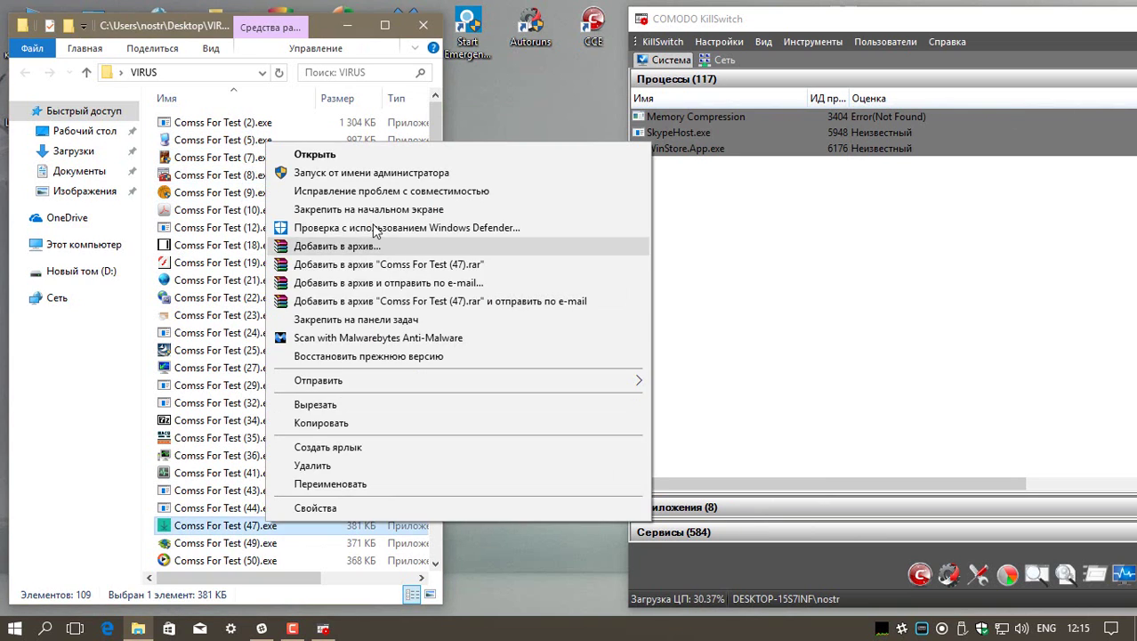
{"action": "left_click", "coordinate": [374, 176]}
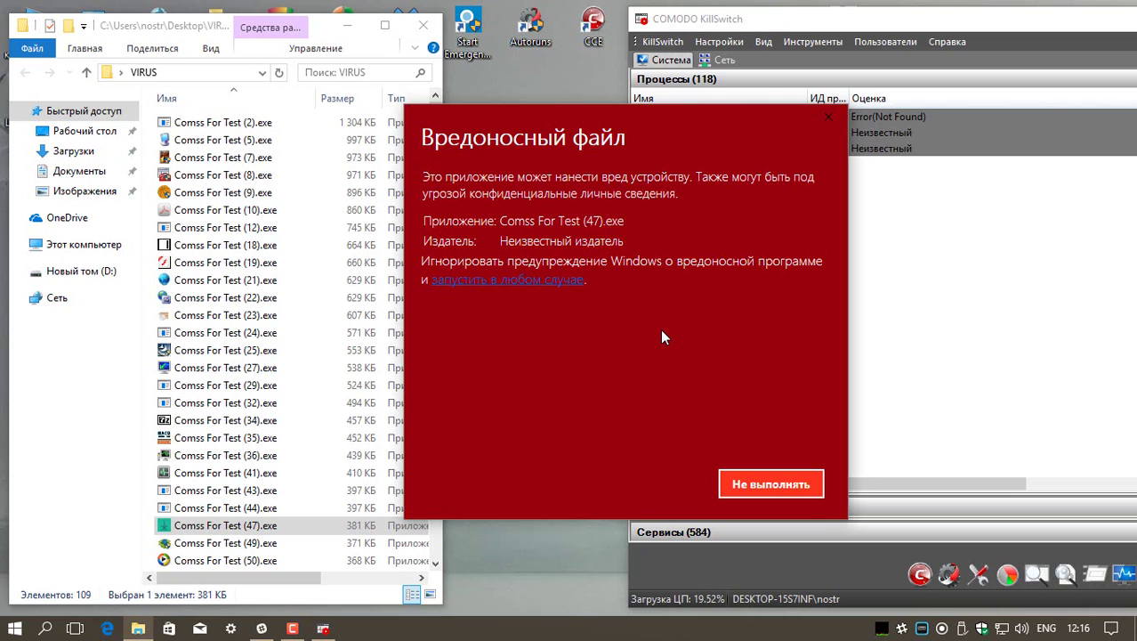
{"action": "key", "text": "Escape"}
Launch Comss For Test (87).exe from the VIRUS folder as administrator
{"action": "left_click", "coordinate": [229, 545]}
{"action": "scroll", "coordinate": [233, 550], "scroll_direction": "down", "scroll_amount": 8}
{"action": "right_click", "coordinate": [298, 384]}
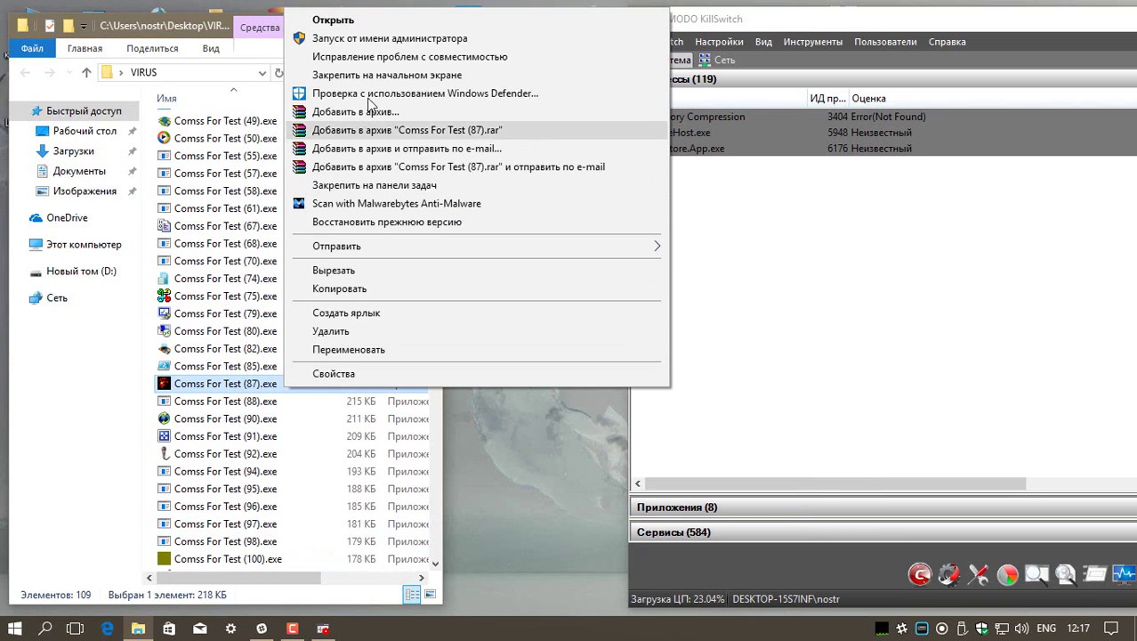
{"action": "left_click", "coordinate": [356, 38]}
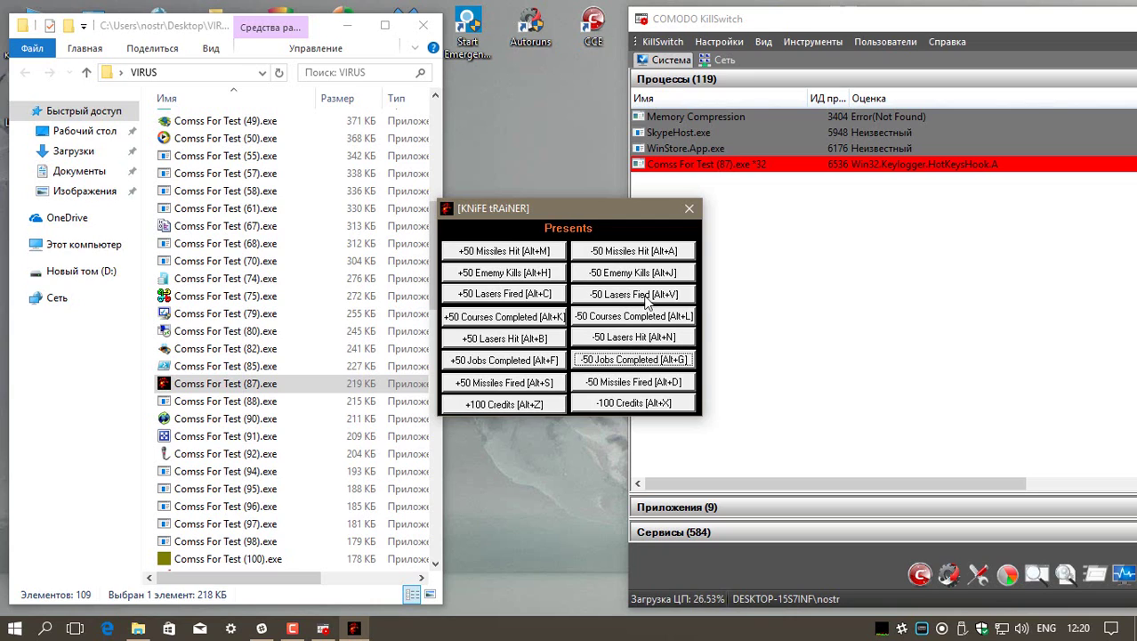
Trigger the -50 Jobs Completed option and both 50 Enemy Kills options in the KNiFE tRAiNER window, and close it
{"action": "left_click", "coordinate": [634, 361]}
{"action": "left_click", "coordinate": [524, 274]}
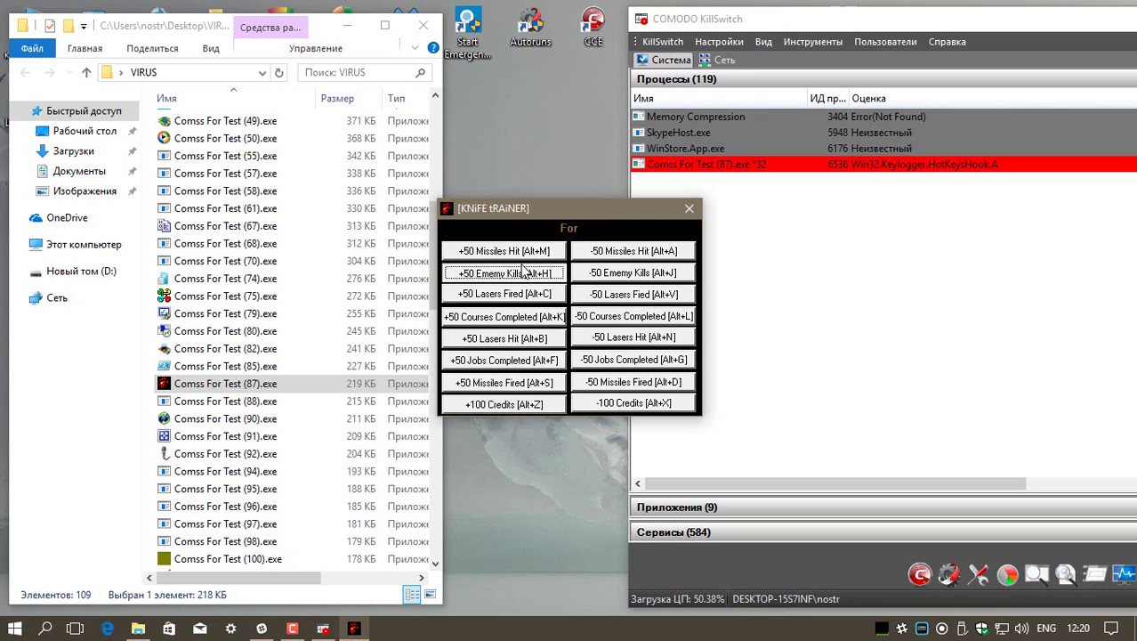
{"action": "left_click", "coordinate": [621, 275]}
{"action": "left_click", "coordinate": [688, 210]}
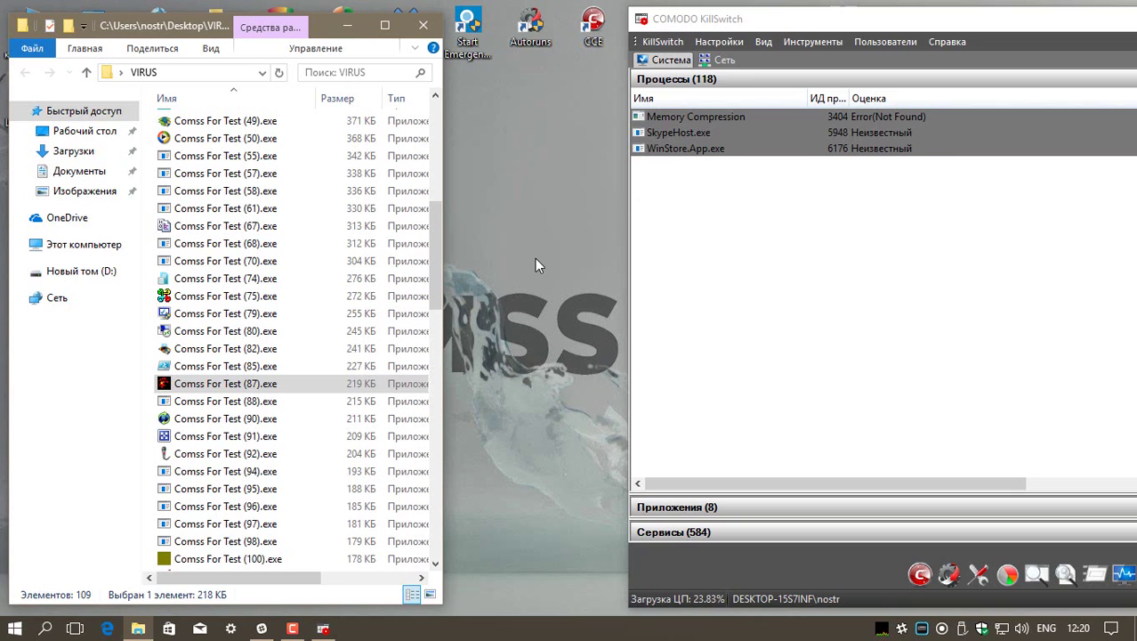
Launch Comss For Test (88).exe as administrator and choose not to run it in the SmartScreen dialog
{"action": "left_click", "coordinate": [258, 401]}
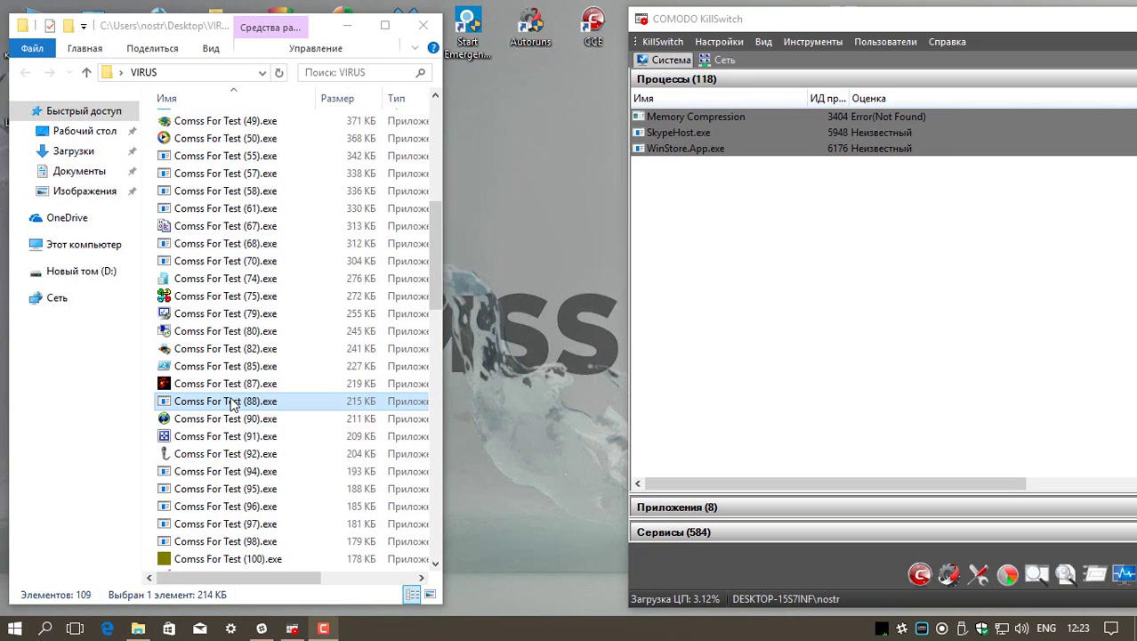
{"action": "right_click", "coordinate": [233, 402]}
{"action": "left_click", "coordinate": [392, 49]}
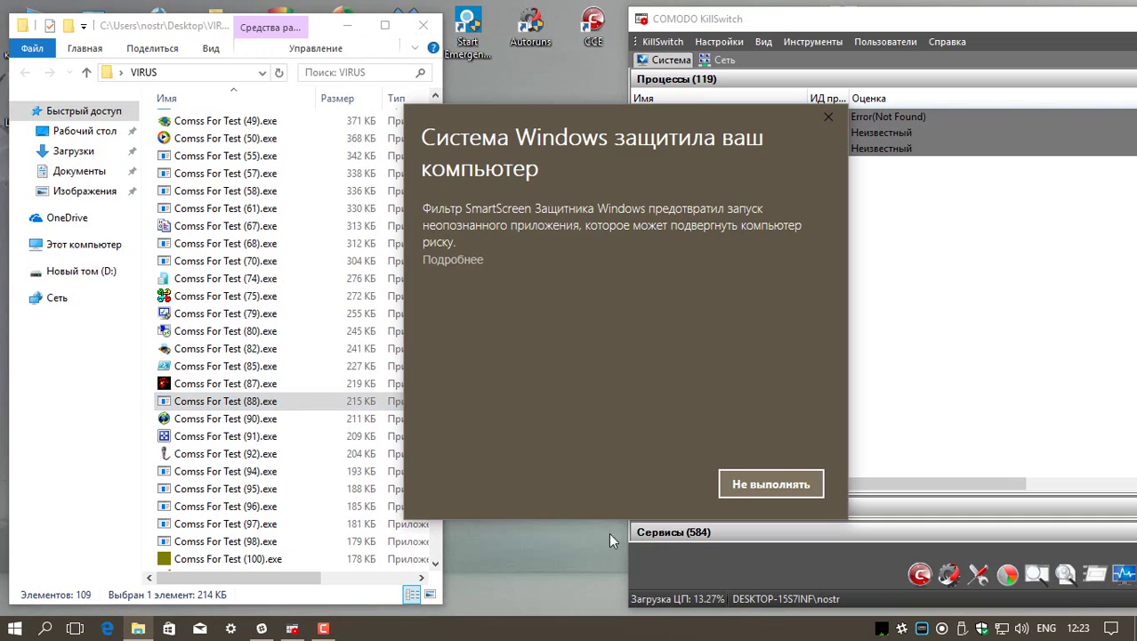
{"action": "left_click", "coordinate": [774, 480]}
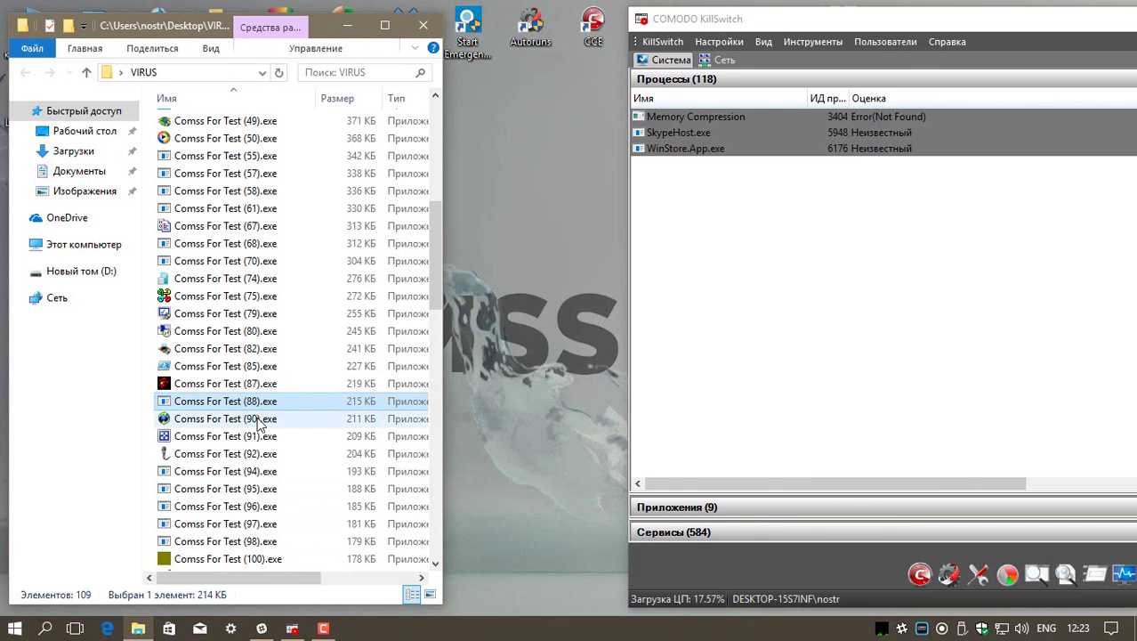
Launch Comss For Test (109).exe from the VIRUS folder as administrator
{"action": "scroll", "coordinate": [223, 400], "scroll_direction": "down", "scroll_amount": 8}
{"action": "right_click", "coordinate": [229, 266]}
{"action": "left_click", "coordinate": [286, 270]}
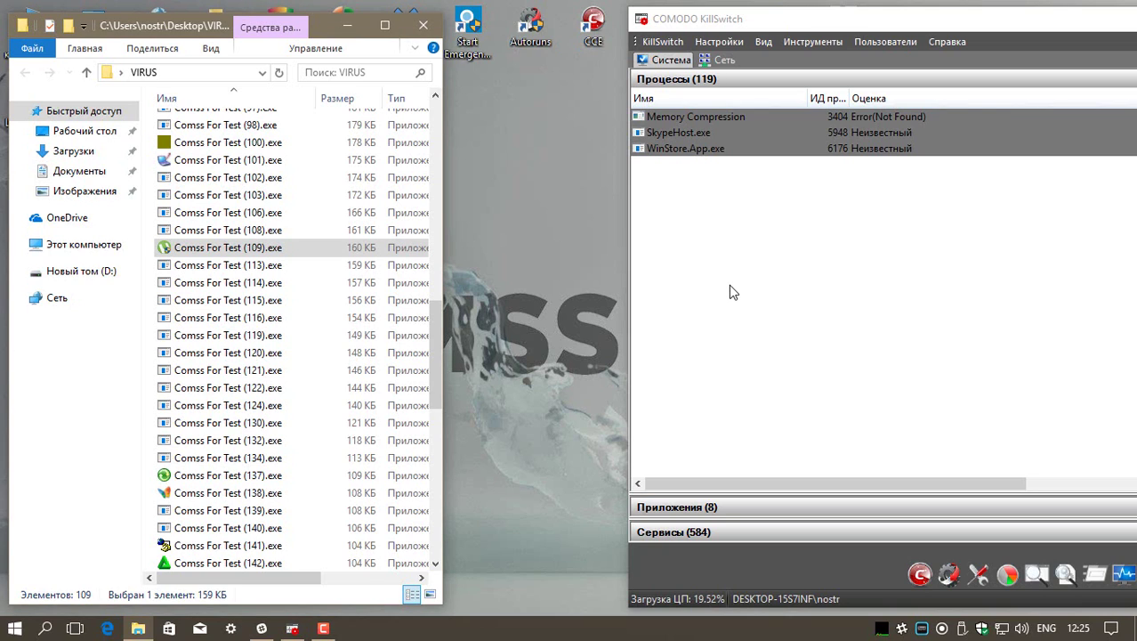
Launch Comss For Test (143).exe from the VIRUS folder as administrator
{"action": "scroll", "coordinate": [275, 152], "scroll_direction": "down", "scroll_amount": 8}
{"action": "left_click", "coordinate": [275, 152]}
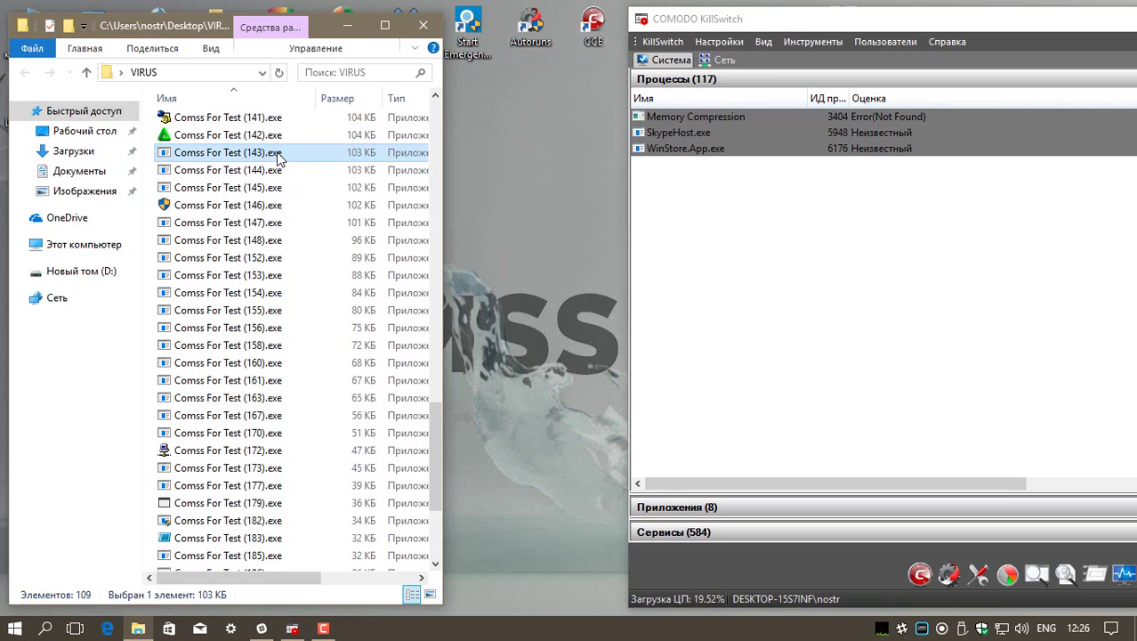
{"action": "right_click", "coordinate": [275, 152]}
{"action": "left_click", "coordinate": [345, 183]}
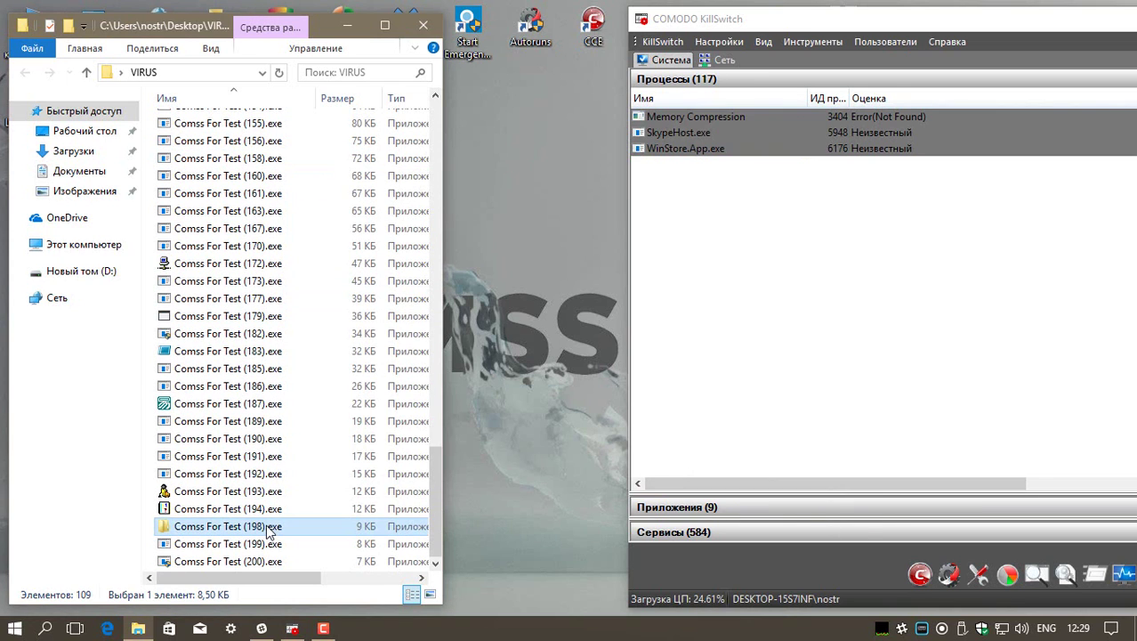
Launch Comss For Test (198).exe and Comss For Test (199).exe as administrator, declining to run each in SmartScreen
{"action": "right_click", "coordinate": [270, 531]}
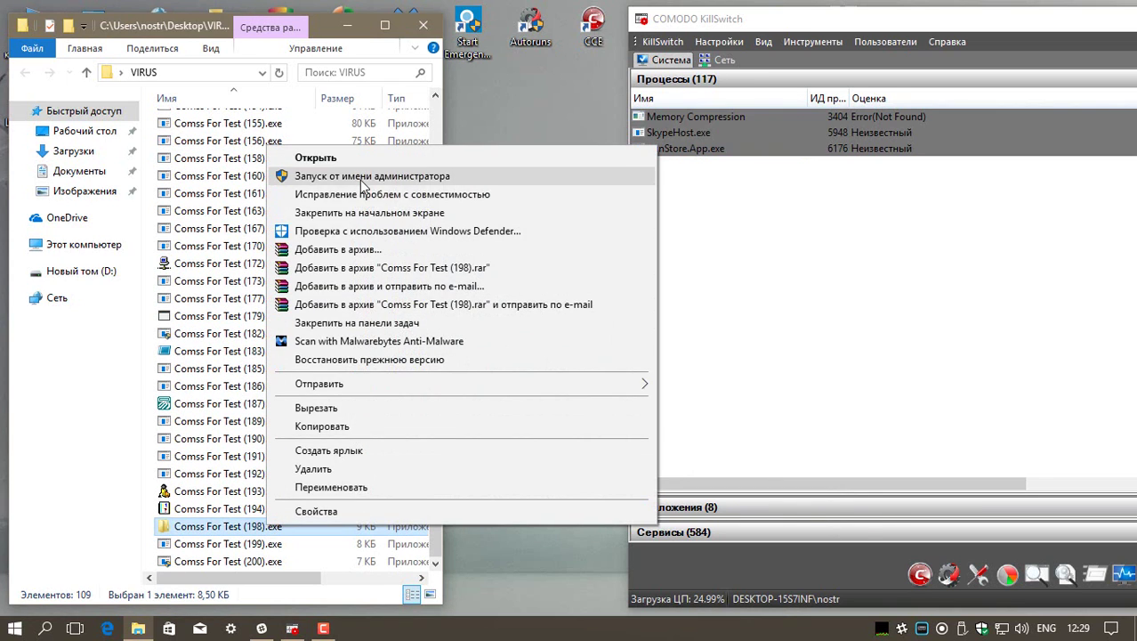
{"action": "left_click", "coordinate": [334, 173]}
{"action": "left_click", "coordinate": [752, 481]}
{"action": "left_click", "coordinate": [258, 544]}
{"action": "right_click", "coordinate": [258, 544]}
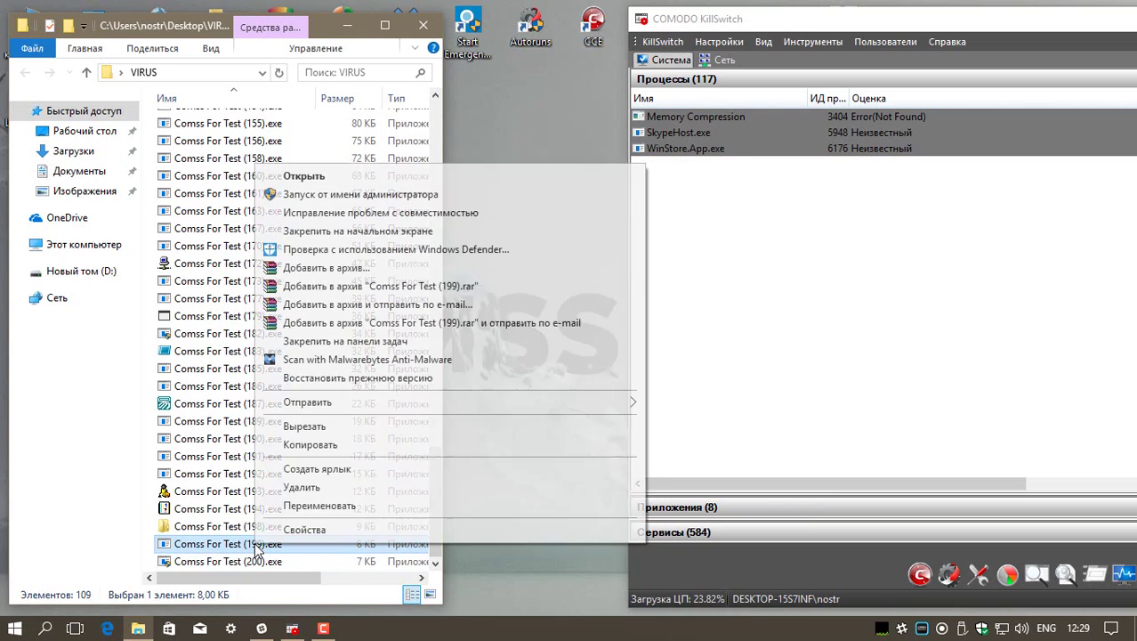
{"action": "left_click", "coordinate": [354, 196]}
{"action": "left_click", "coordinate": [737, 486]}
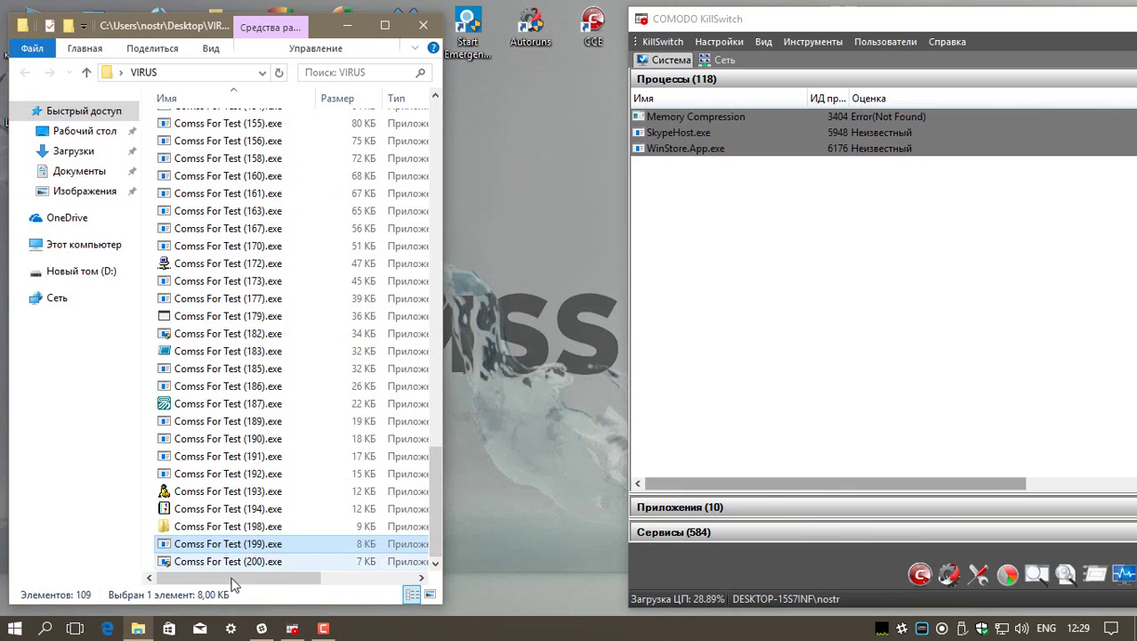
Launch Comss For Test (200).exe as administrator and choose not to run it in the SmartScreen dialog
{"action": "left_click", "coordinate": [224, 562]}
{"action": "right_click", "coordinate": [221, 565]}
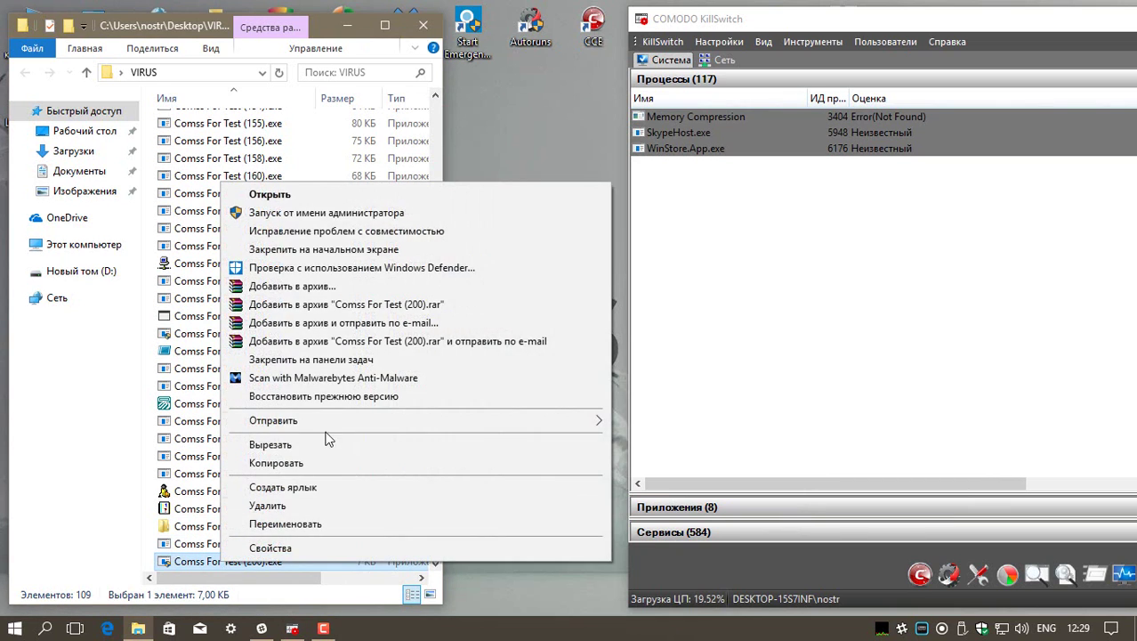
{"action": "left_click", "coordinate": [361, 214]}
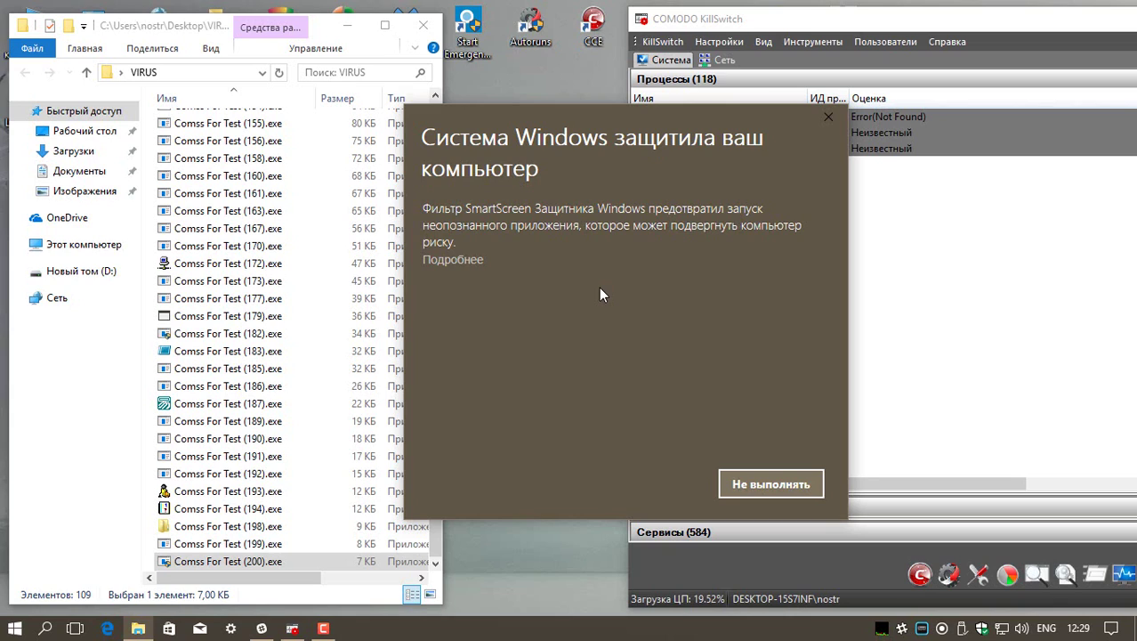
{"action": "left_click", "coordinate": [766, 481]}
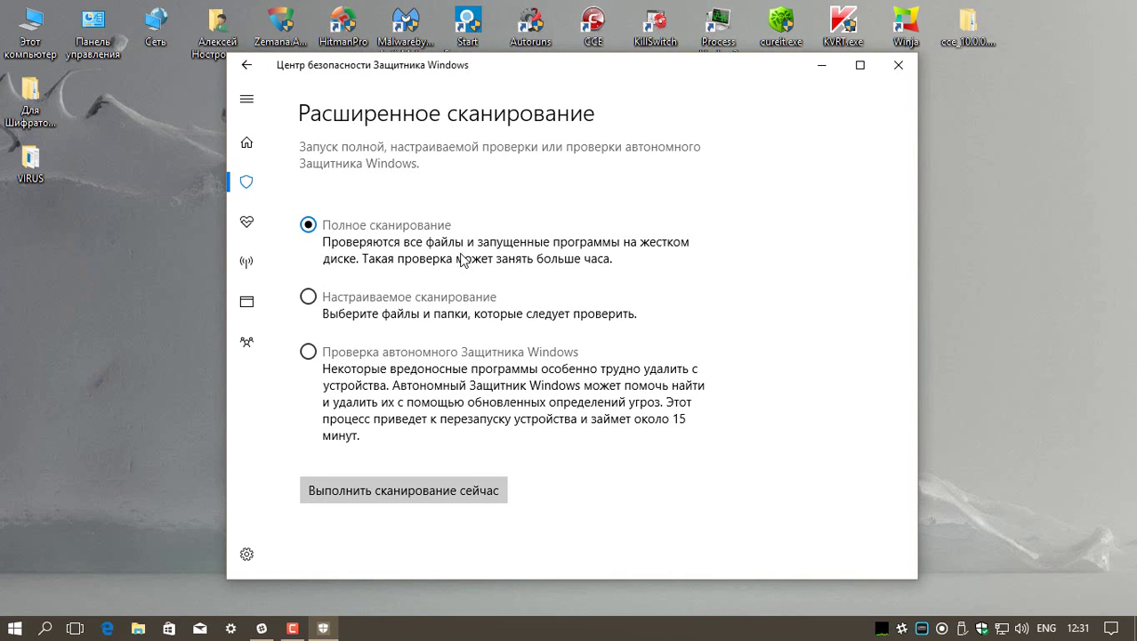
Run a full scan in Windows Defender Security Center and remove the detected threats
{"action": "left_click", "coordinate": [395, 492]}
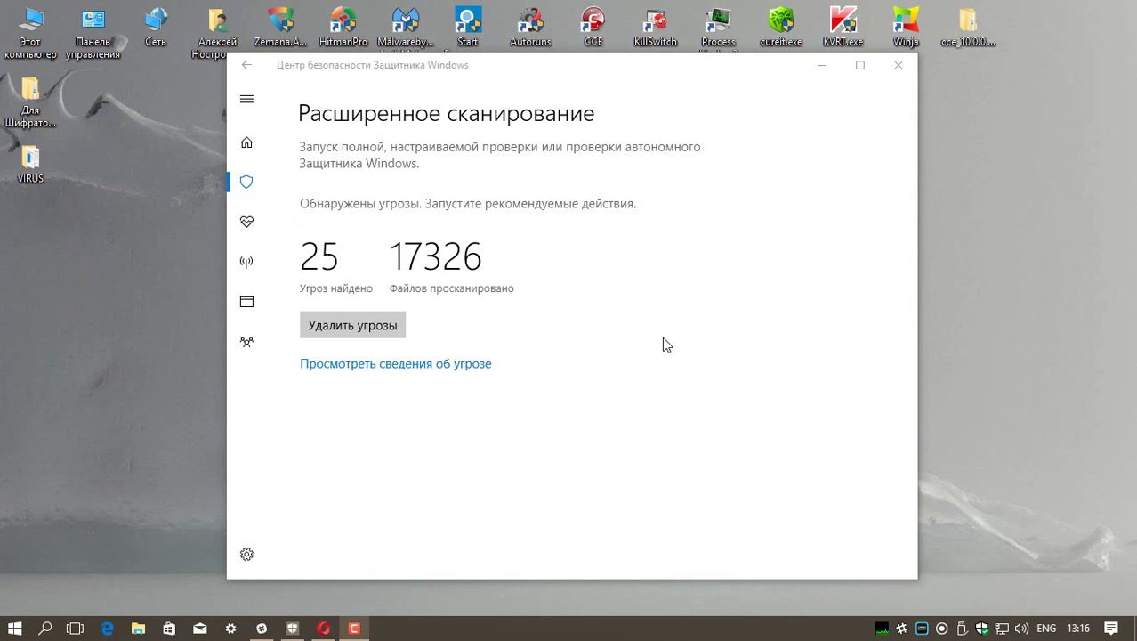
{"action": "left_click", "coordinate": [365, 326]}
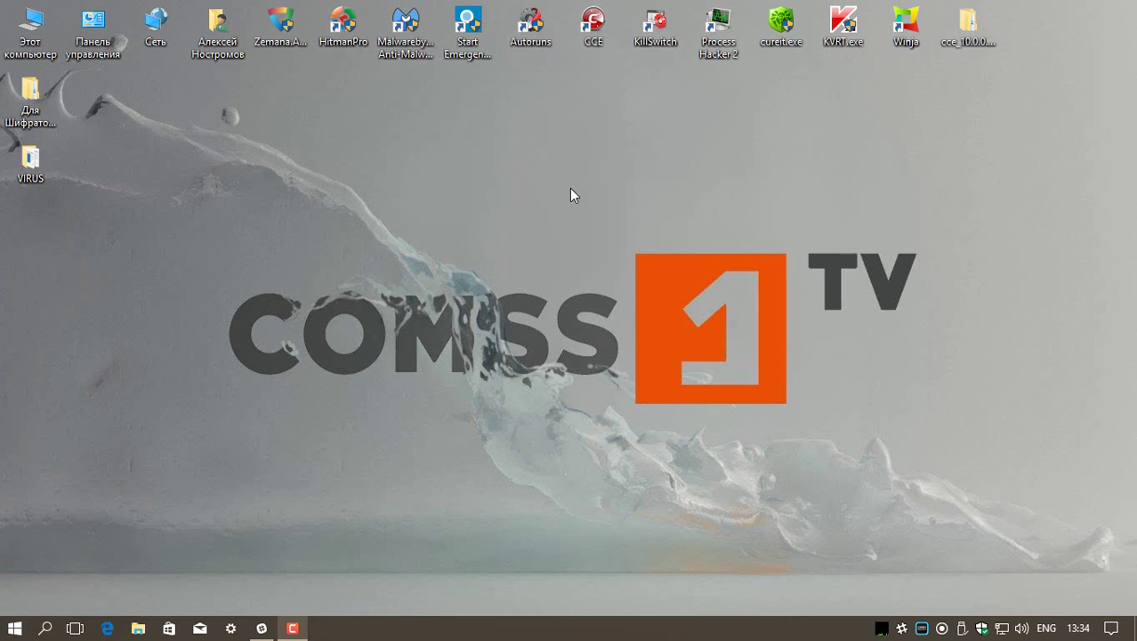
Reopen Windows Defender Security Center to its protection overview
{"action": "right_click", "coordinate": [982, 627]}
{"action": "left_click", "coordinate": [1010, 614]}
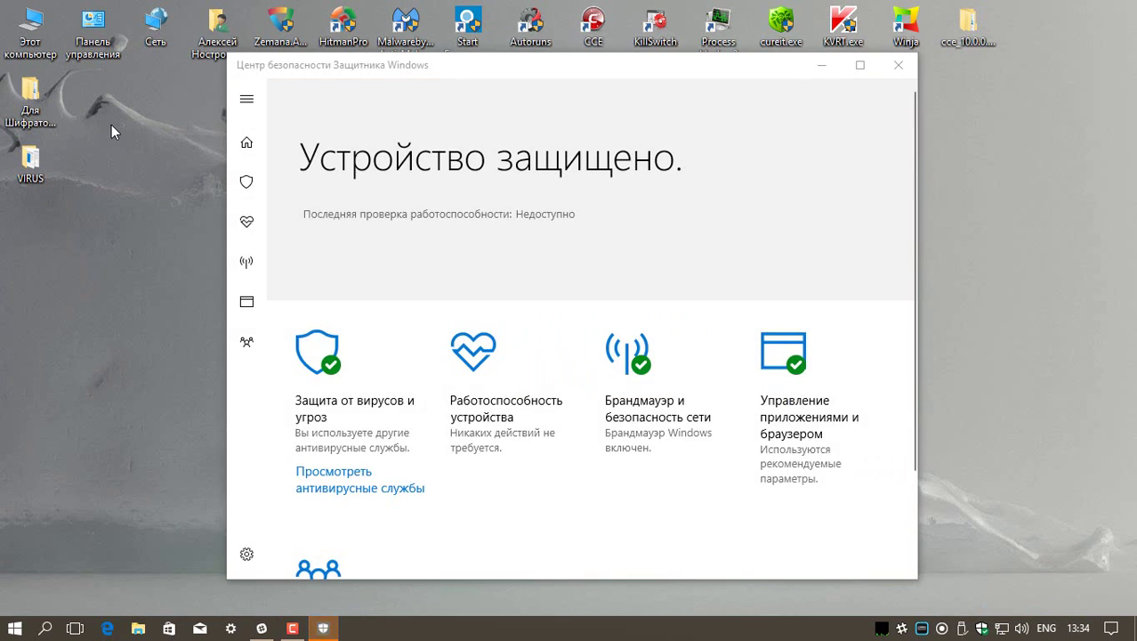
Close the Windows Defender Security Center, delete all the remaining samples in the VIRUS folder and close the folder
{"action": "key", "text": "alt+F4"}
{"action": "double_click", "coordinate": [27, 162]}
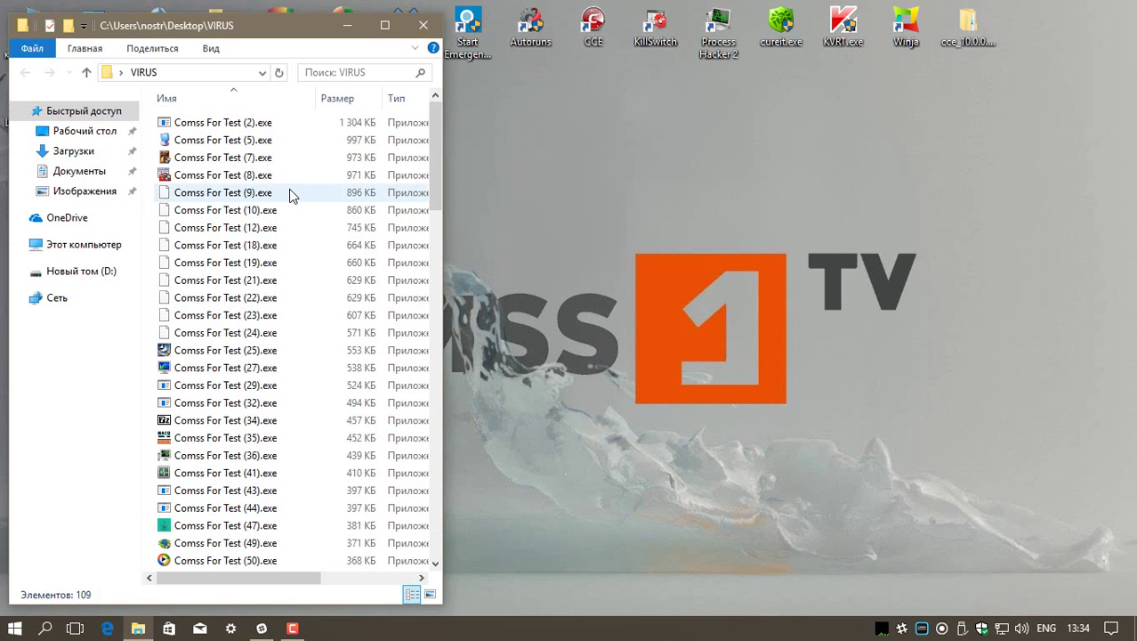
{"action": "left_click", "coordinate": [301, 136]}
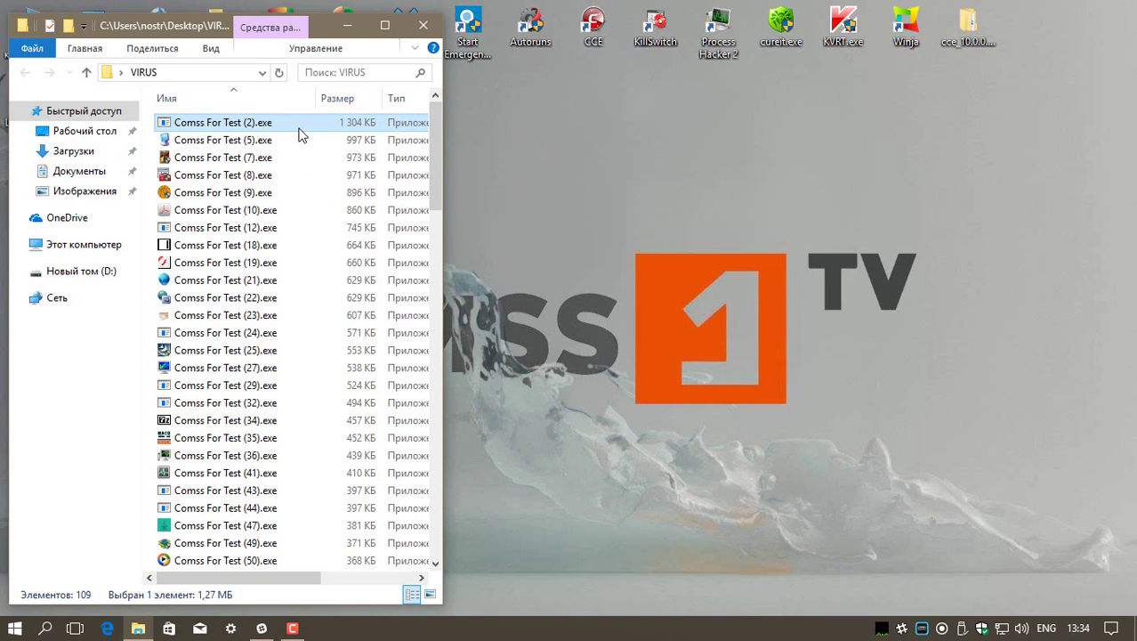
{"action": "key", "text": "ctrl+a"}
{"action": "right_click", "coordinate": [301, 135]}
{"action": "left_click", "coordinate": [372, 351]}
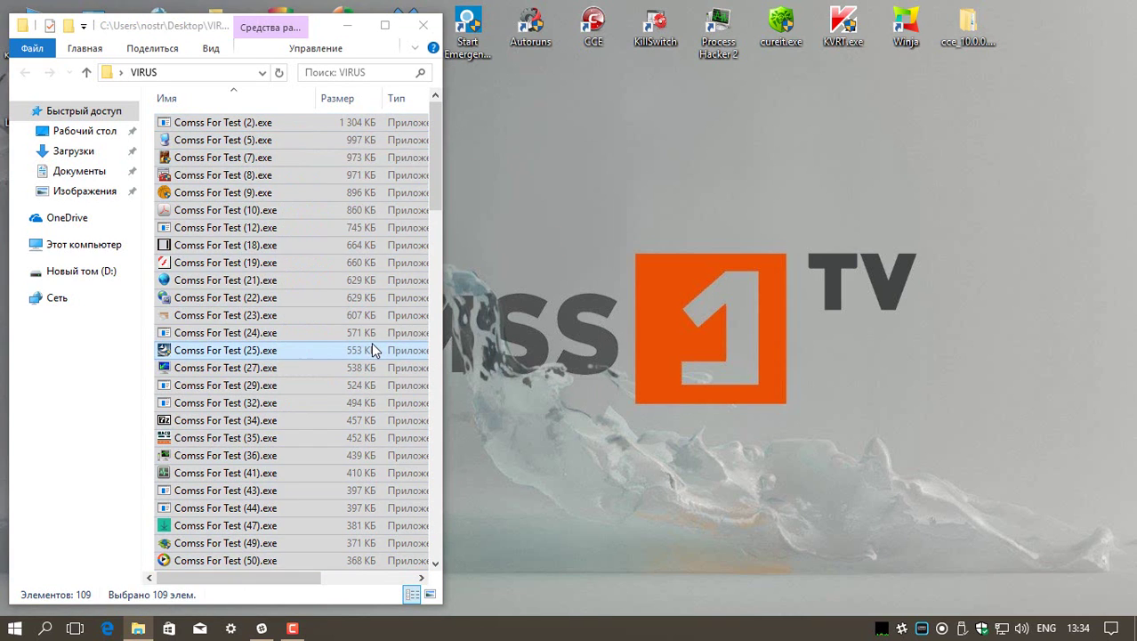
{"action": "left_click", "coordinate": [422, 25]}
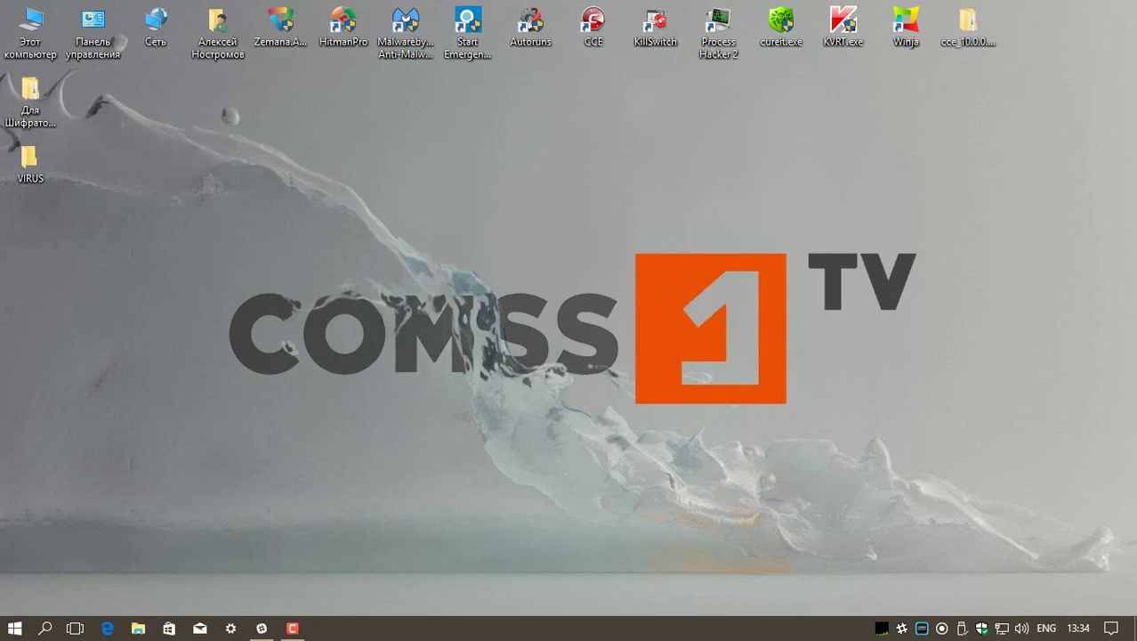
Examine the test files in the Архивы, Видео, Документы and Музыка subfolders of Для Шифраторов for encryption
{"action": "double_click", "coordinate": [30, 98]}
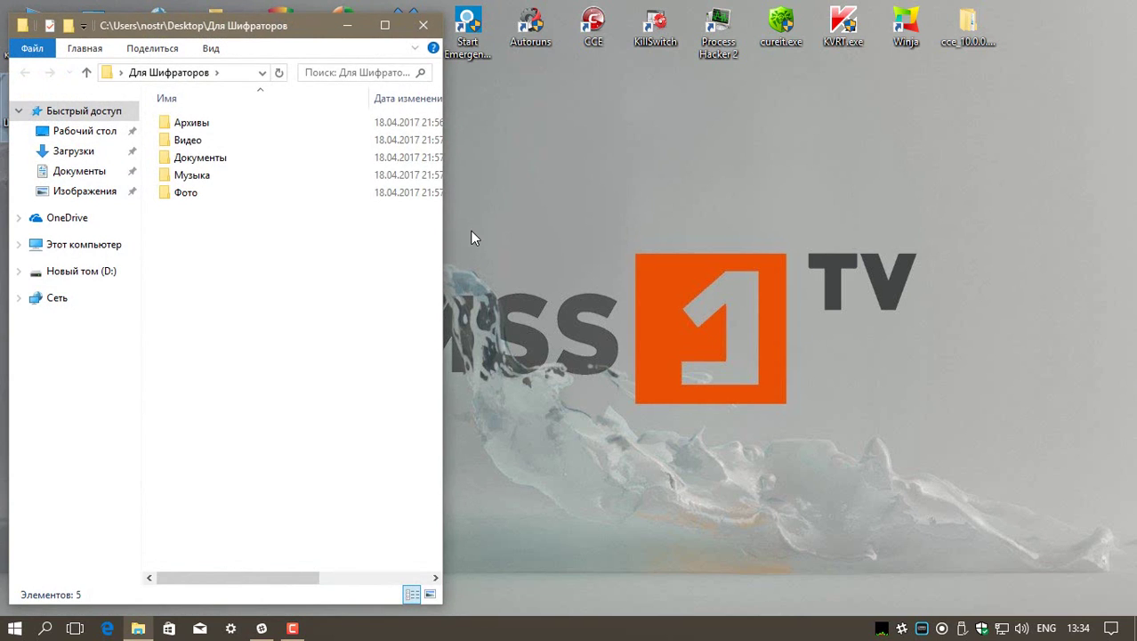
{"action": "double_click", "coordinate": [320, 122]}
{"action": "left_click", "coordinate": [87, 72]}
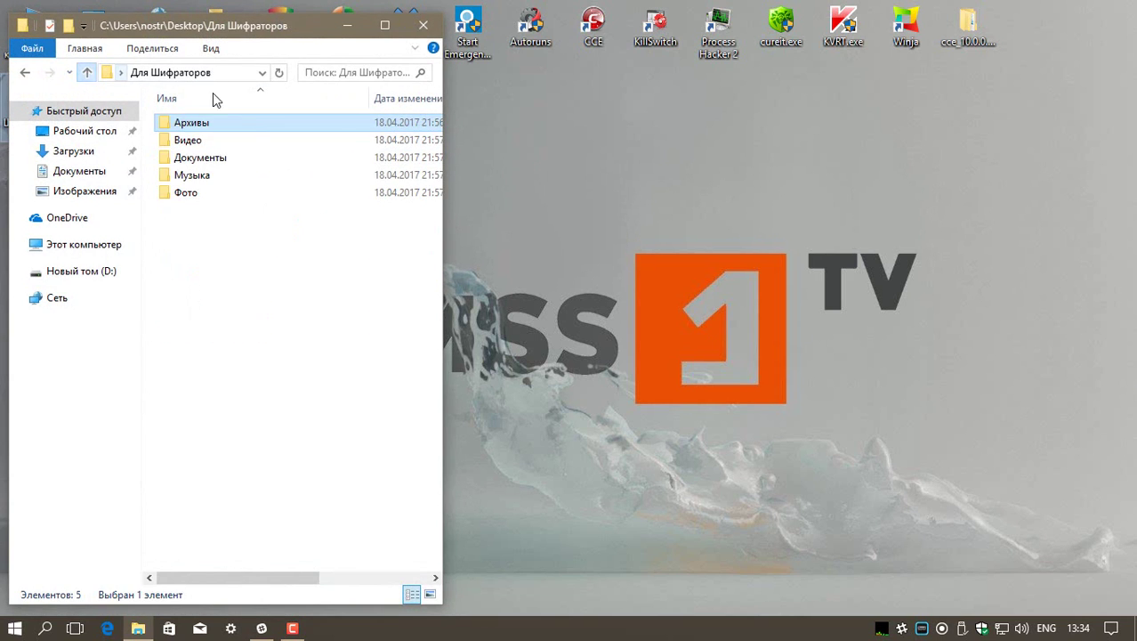
{"action": "double_click", "coordinate": [267, 140]}
{"action": "left_click", "coordinate": [86, 72]}
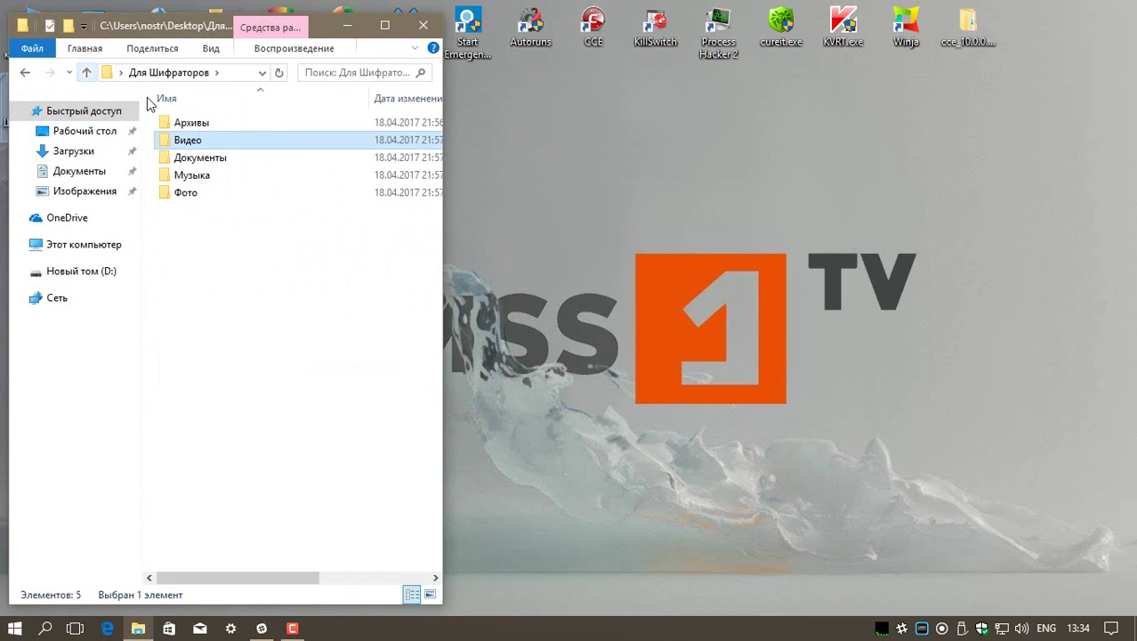
{"action": "left_click", "coordinate": [220, 164]}
{"action": "double_click", "coordinate": [221, 164]}
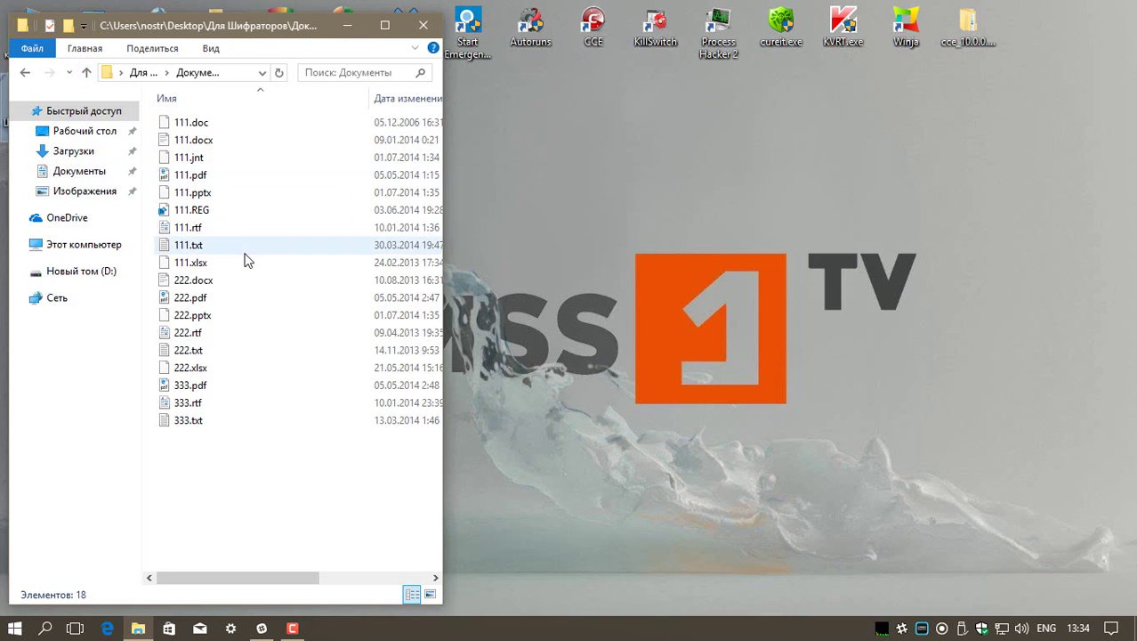
{"action": "left_click", "coordinate": [86, 72]}
{"action": "double_click", "coordinate": [205, 175]}
{"action": "double_click", "coordinate": [210, 142]}
{"action": "left_click", "coordinate": [86, 72]}
Examine the images in the BMP, GIF, JPG, PNG and TIFF subfolders of Фото, and close the folder window
{"action": "left_click", "coordinate": [222, 125]}
{"action": "double_click", "coordinate": [222, 124]}
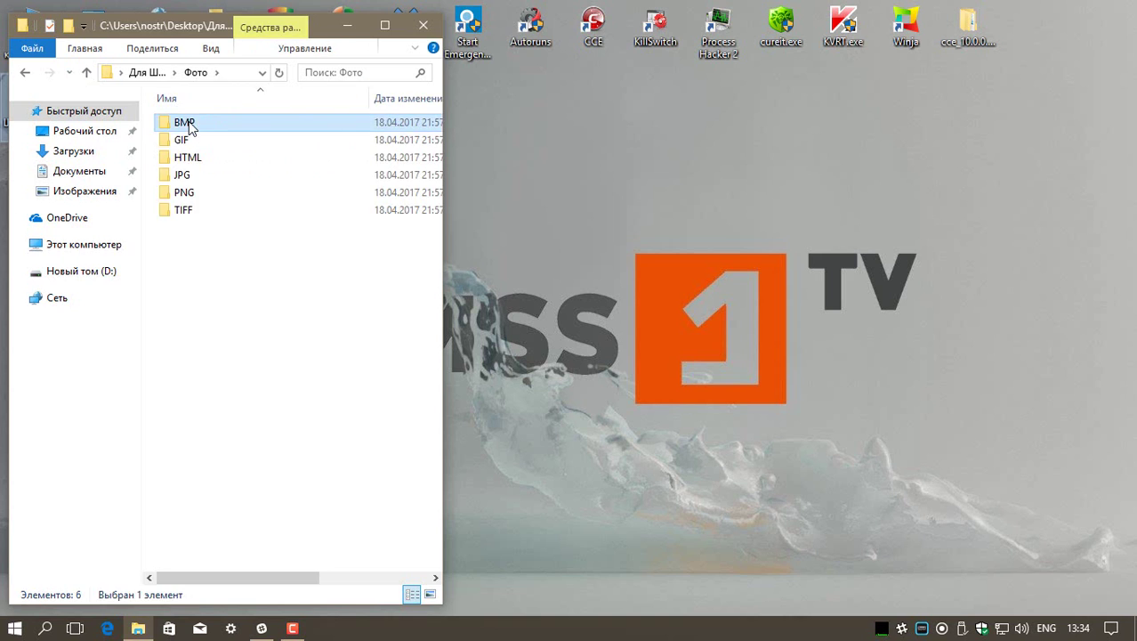
{"action": "double_click", "coordinate": [189, 120]}
{"action": "left_click", "coordinate": [87, 72]}
{"action": "double_click", "coordinate": [178, 145]}
{"action": "left_click", "coordinate": [87, 72]}
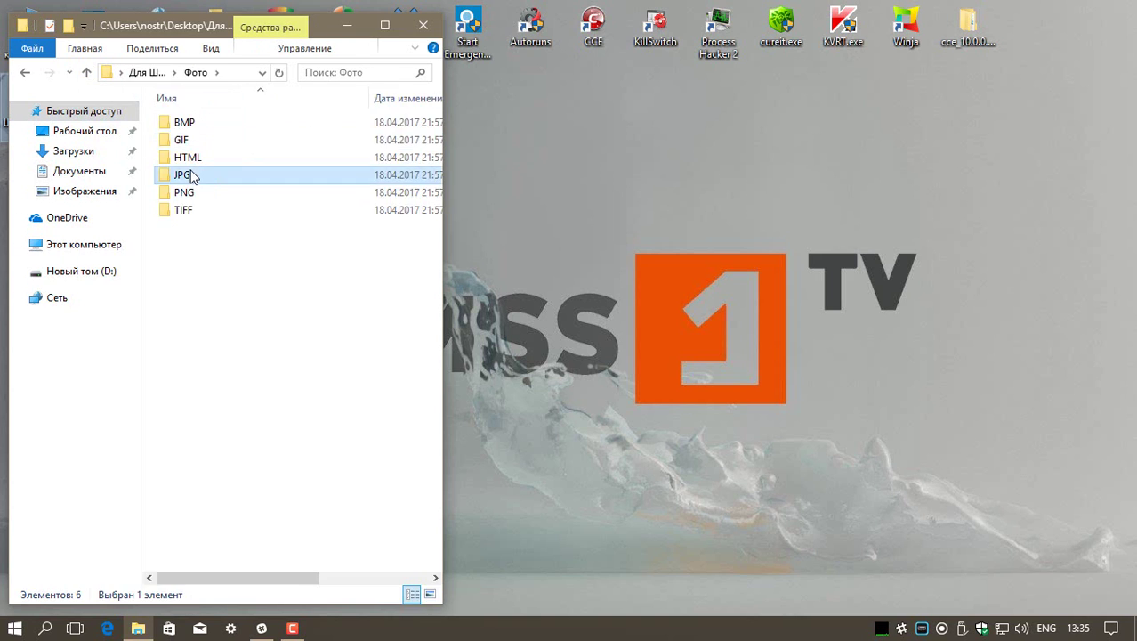
{"action": "double_click", "coordinate": [189, 176]}
{"action": "left_click", "coordinate": [86, 72]}
{"action": "double_click", "coordinate": [182, 196]}
{"action": "left_click", "coordinate": [87, 72]}
{"action": "double_click", "coordinate": [174, 223]}
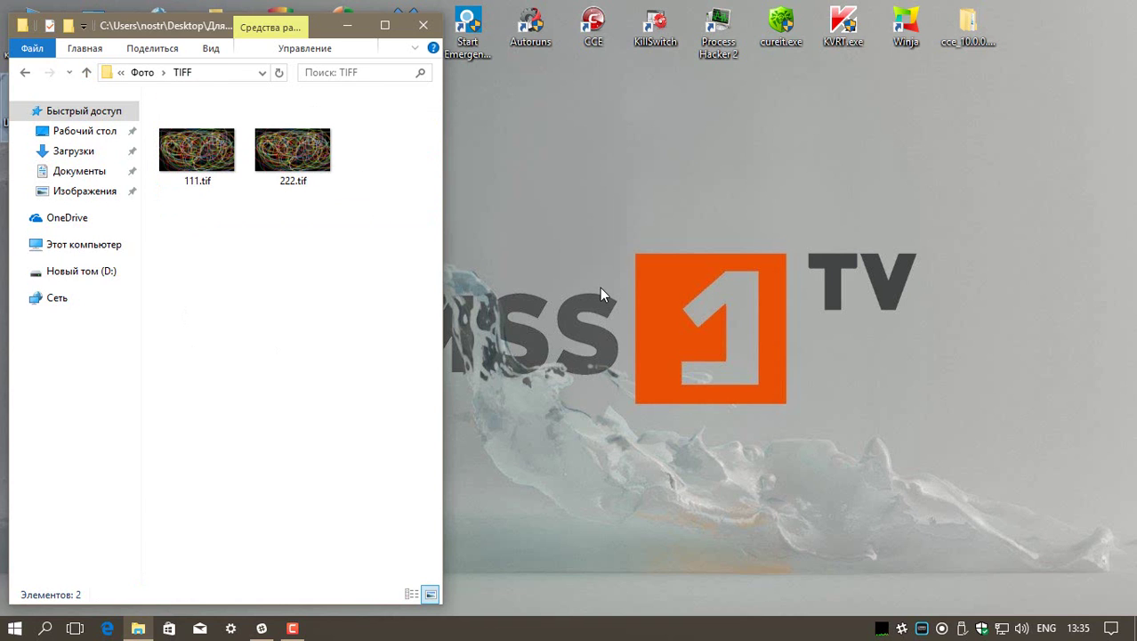
{"action": "left_click", "coordinate": [424, 25]}
Launch Zemana AntiMalware, check the Zemana and HitmanPro scan reports, and close both programs
{"action": "left_click", "coordinate": [882, 629]}
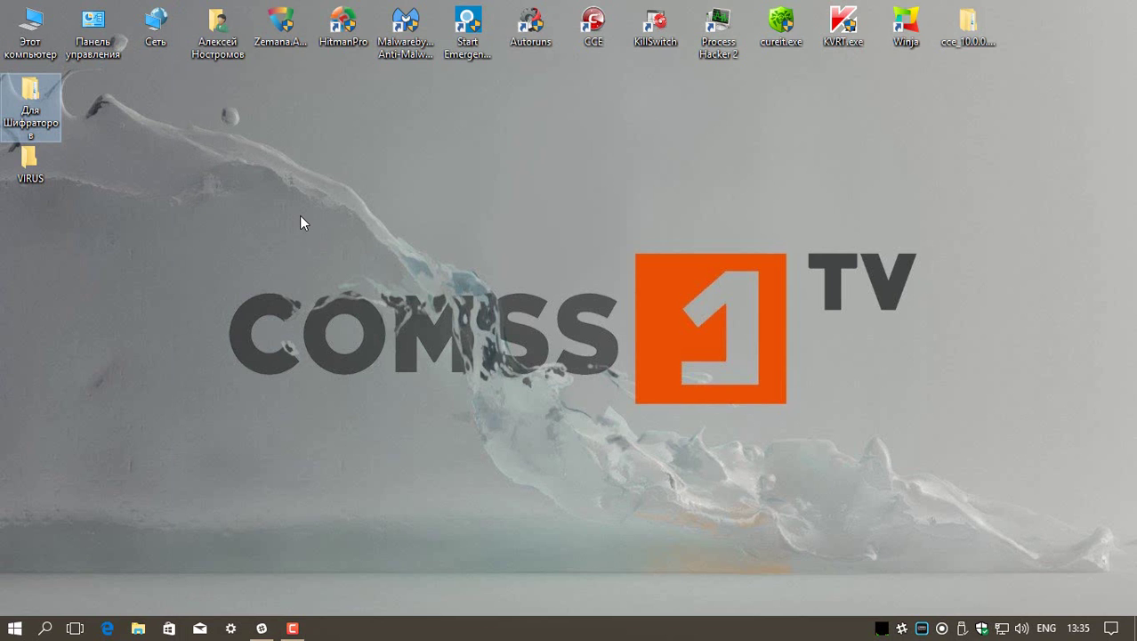
{"action": "left_click", "coordinate": [283, 27]}
{"action": "double_click", "coordinate": [283, 26]}
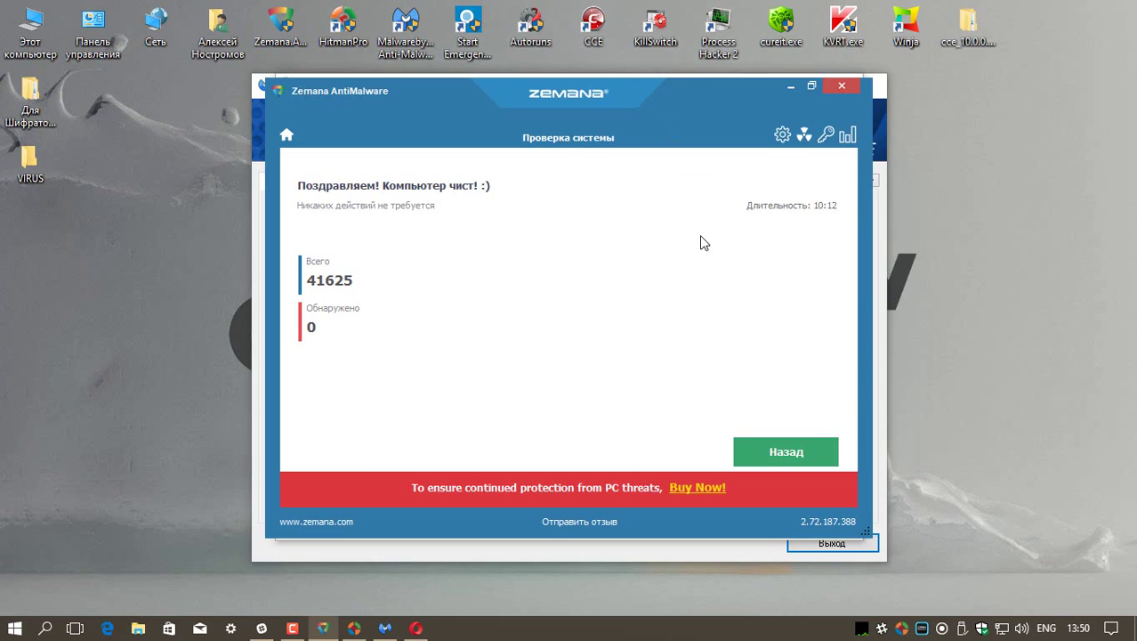
{"action": "key", "text": "alt+F4"}
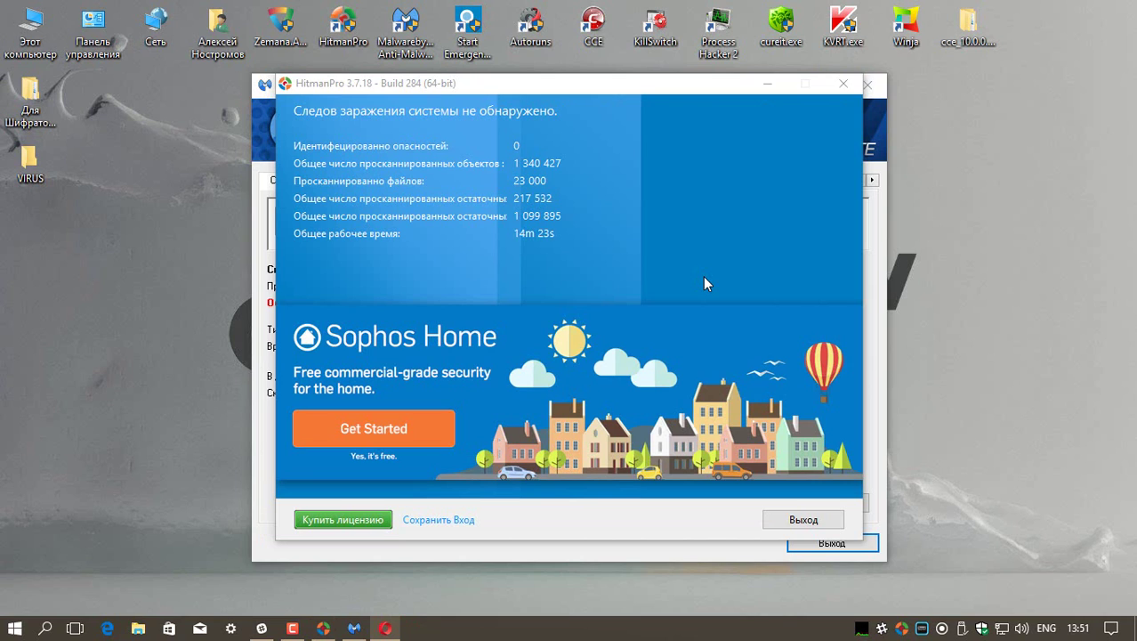
{"action": "key", "text": "alt+F4"}
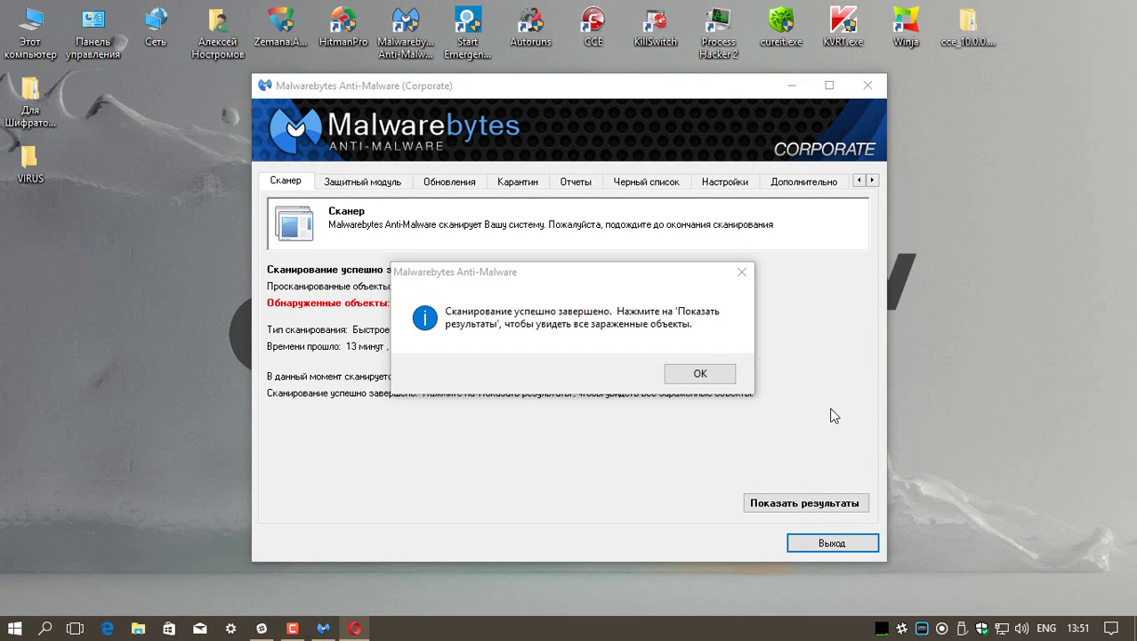
Show the Malwarebytes Anti-Malware scan results and widen the type and object columns to read the detections in full
{"action": "left_click", "coordinate": [709, 373]}
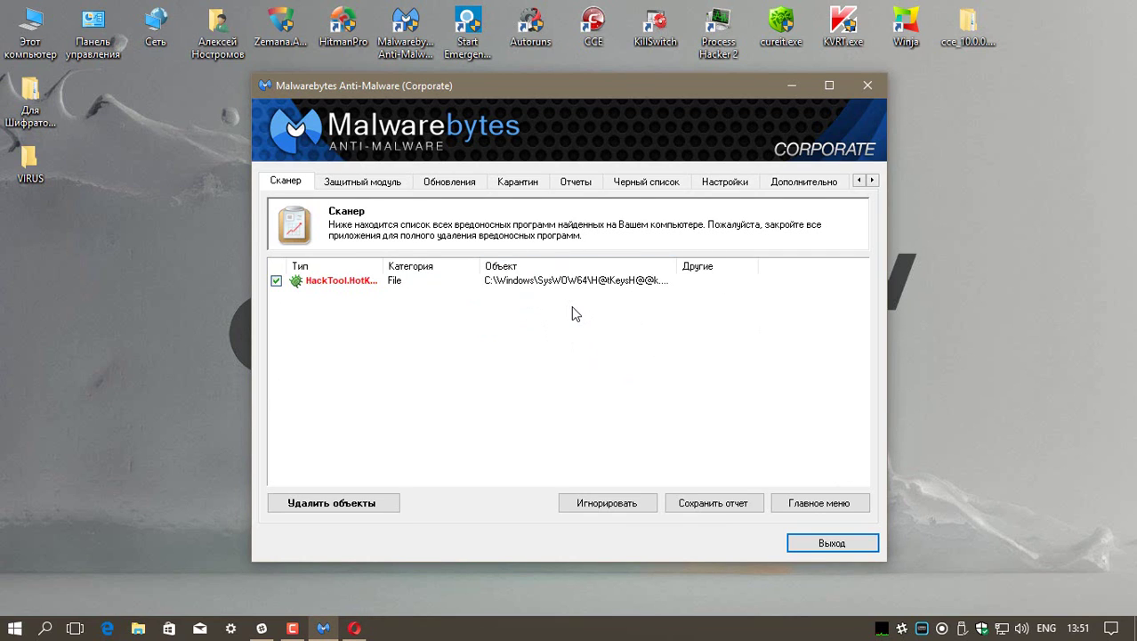
{"action": "left_click_drag", "start_coordinate": [384, 267], "coordinate": [470, 267]}
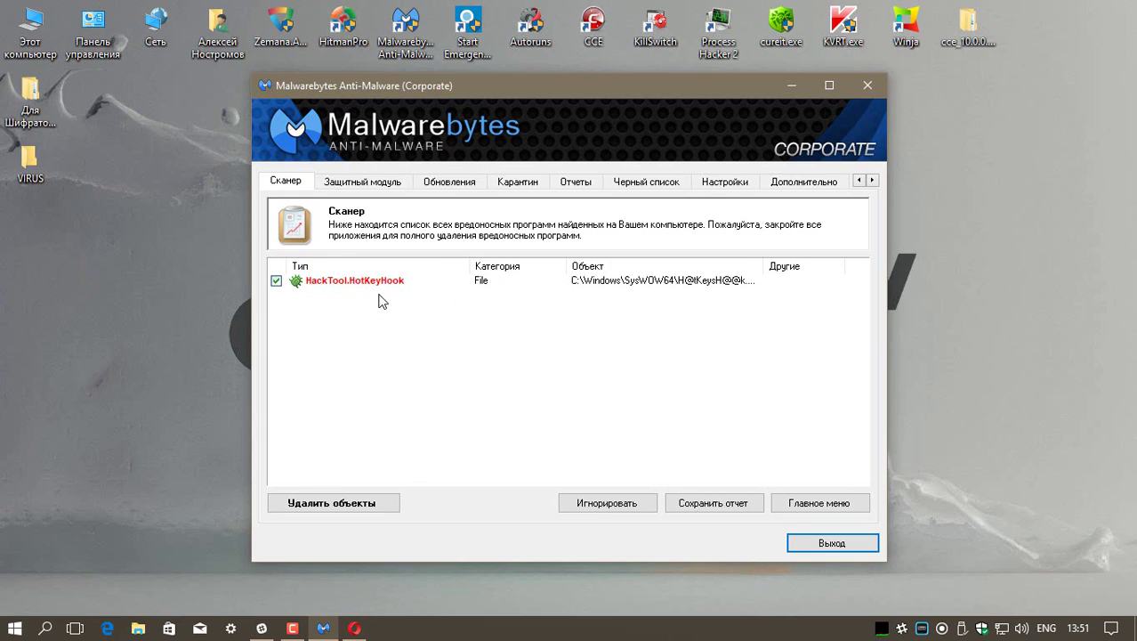
{"action": "left_click_drag", "start_coordinate": [763, 267], "coordinate": [814, 267]}
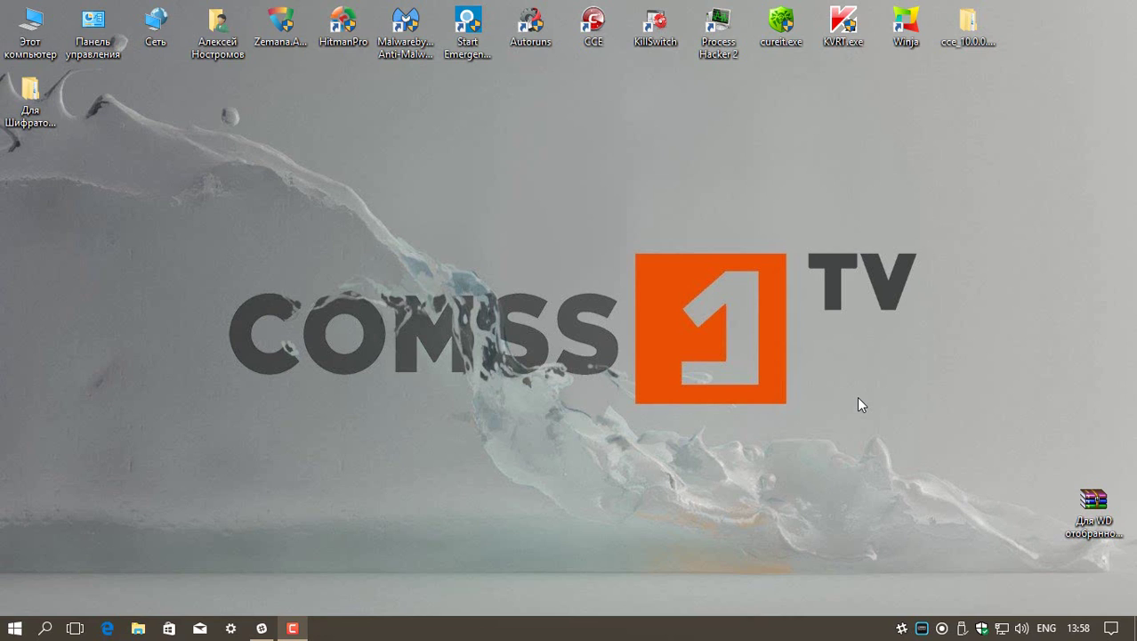
Check the threat definition version on the protection updates page of Windows Defender Security Center and close it
{"action": "left_click", "coordinate": [1089, 501]}
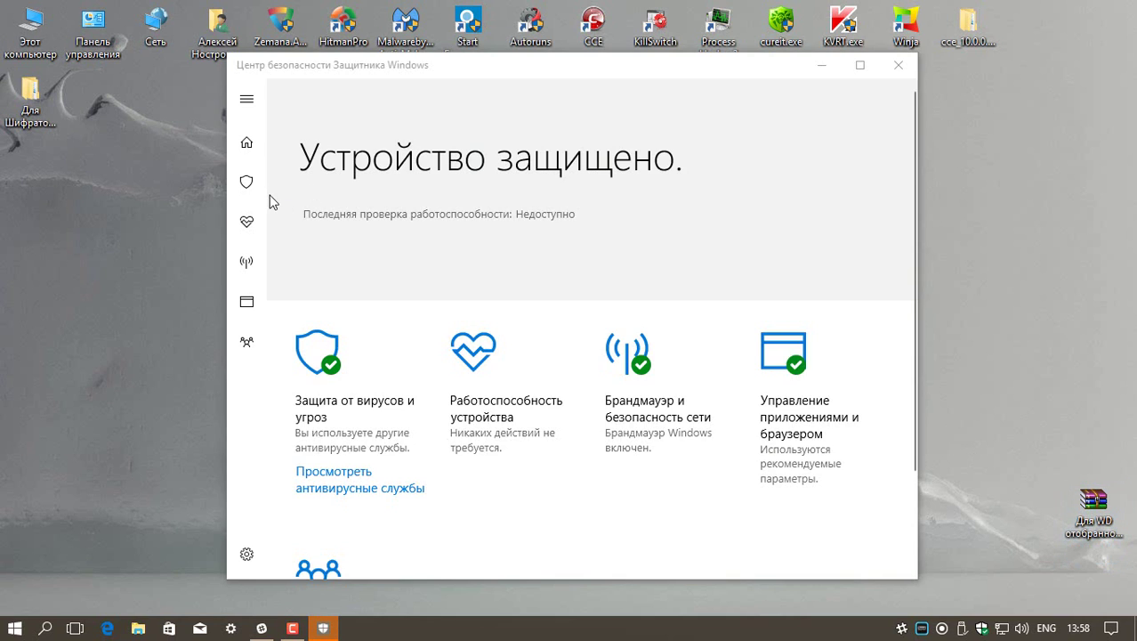
{"action": "left_click", "coordinate": [368, 455]}
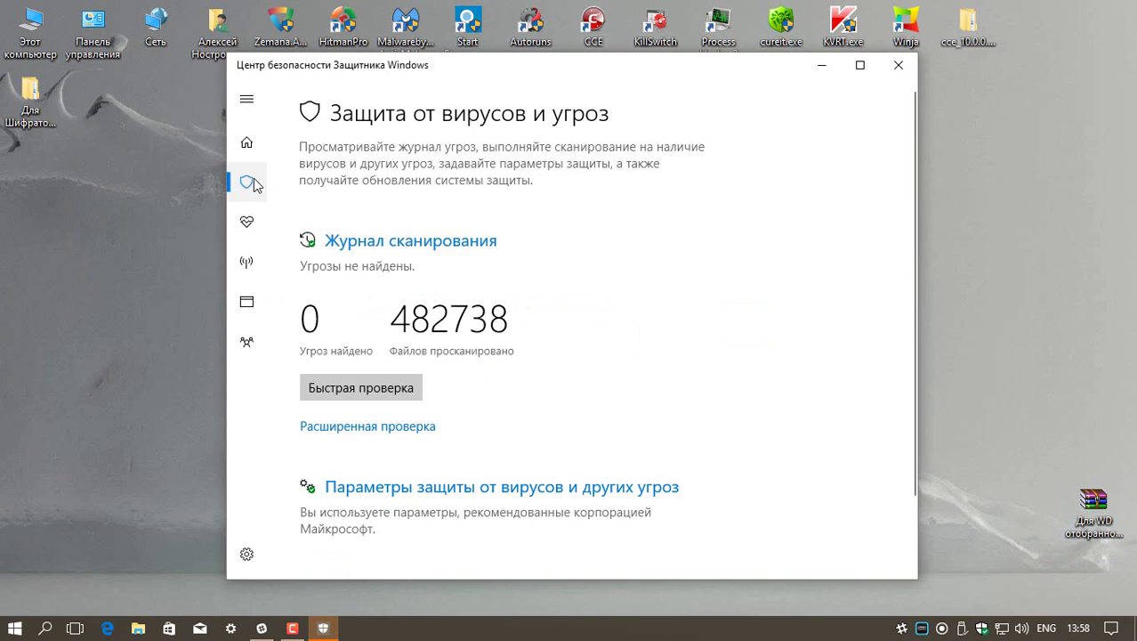
{"action": "scroll", "coordinate": [369, 463], "scroll_direction": "down", "scroll_amount": 2}
{"action": "left_click", "coordinate": [393, 500]}
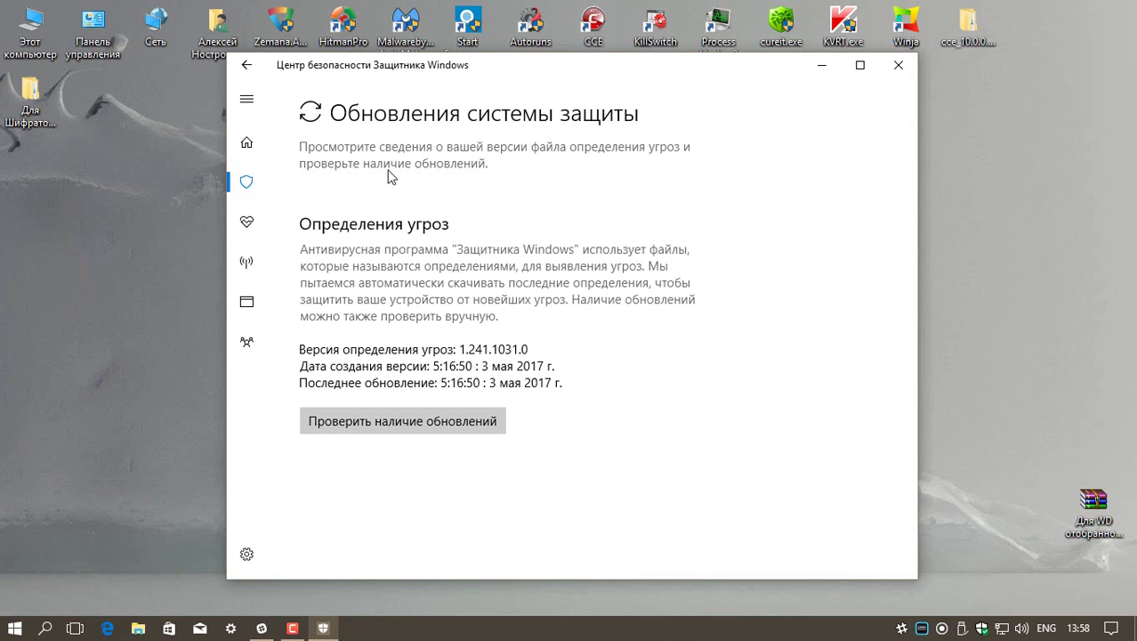
{"action": "key", "text": "alt+F4"}
Extract the archive Для WD отобранное для теста 200 (2 тест).rar to its own folder, entering the archive password
{"action": "right_click", "coordinate": [1091, 516]}
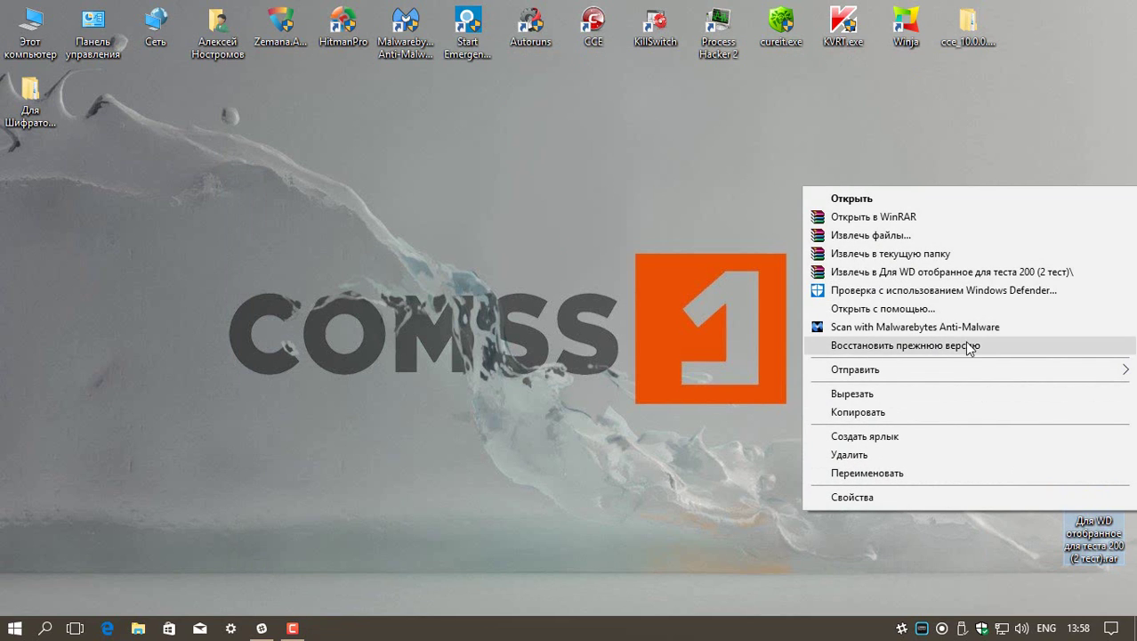
{"action": "left_click", "coordinate": [946, 274]}
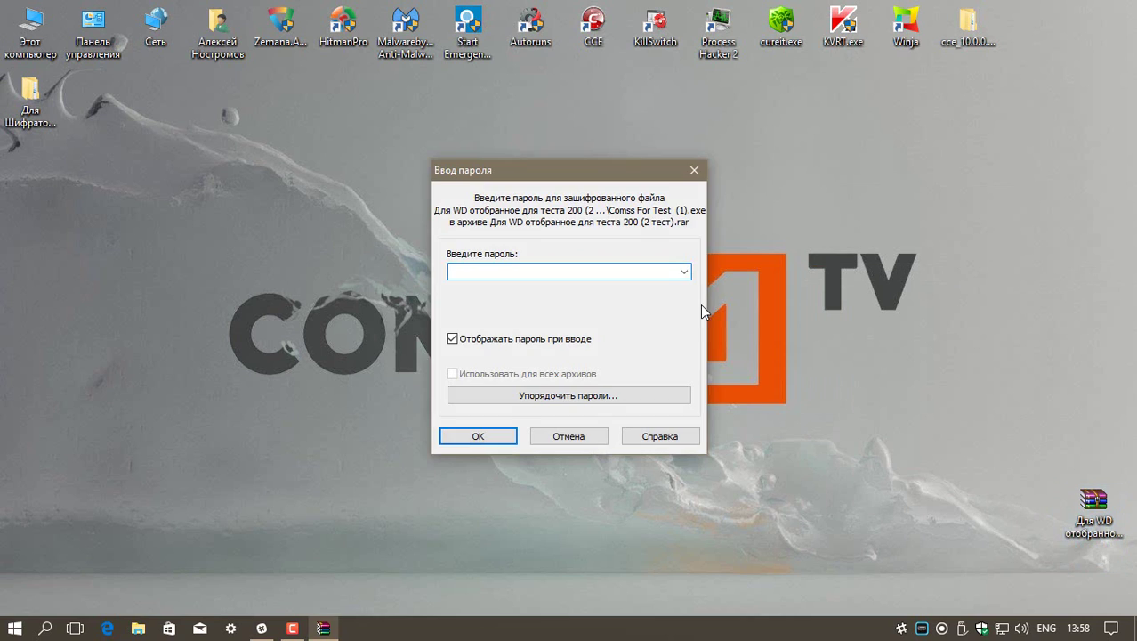
{"action": "key", "text": "Return"}
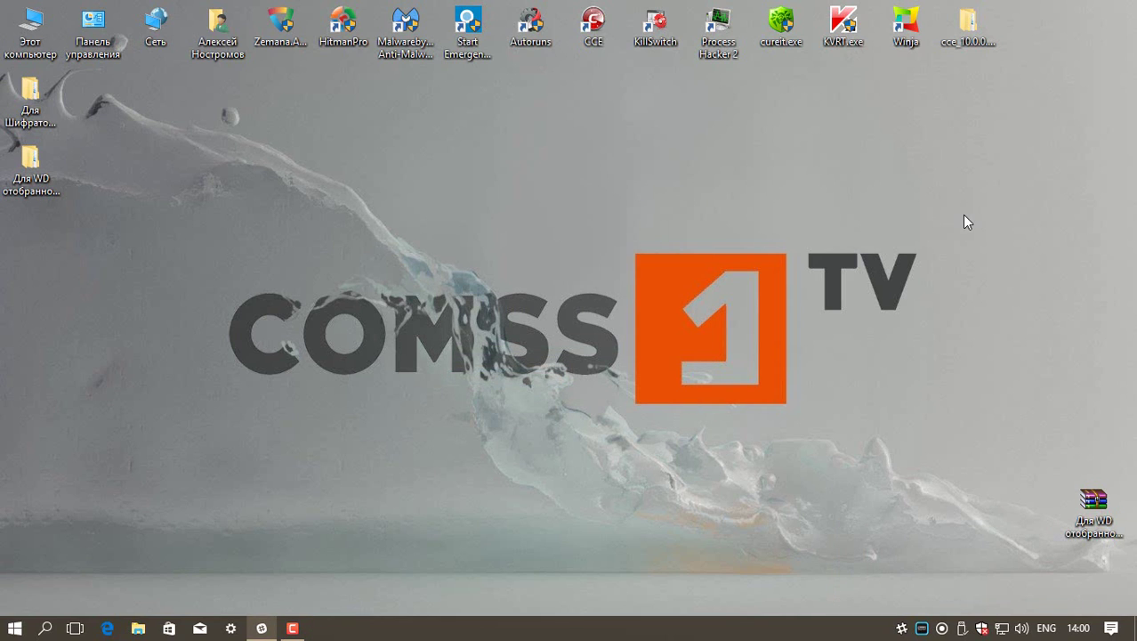
Scan the extracted Для WD отобранное для теста 200 (2 тест) folder with Windows Defender and remove the detected threats
{"action": "double_click", "coordinate": [30, 162]}
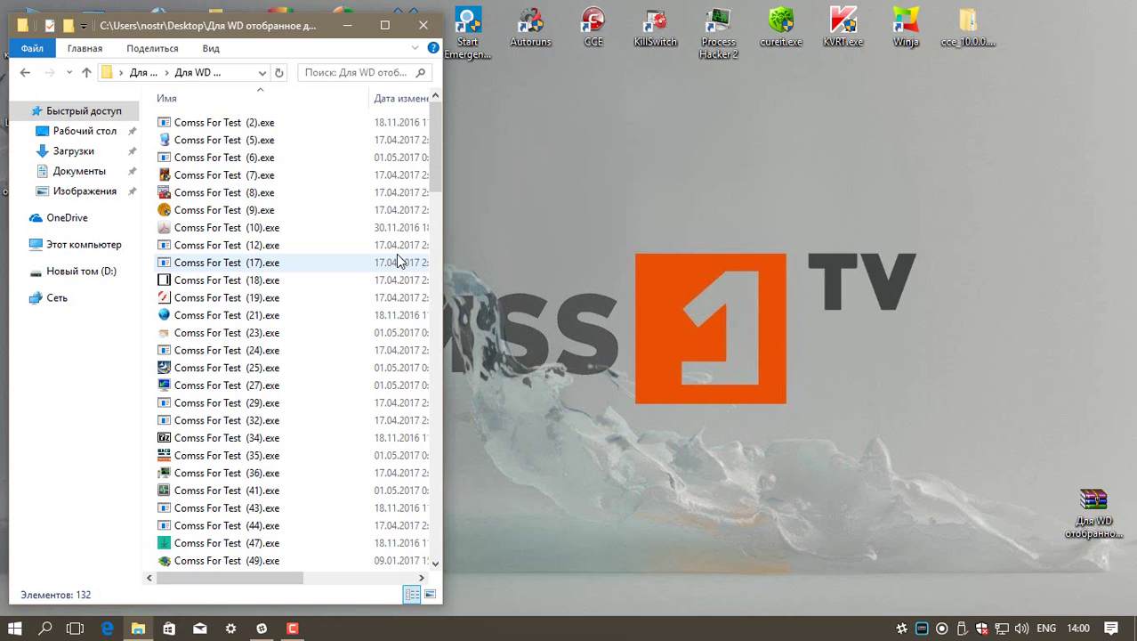
{"action": "left_click", "coordinate": [87, 73]}
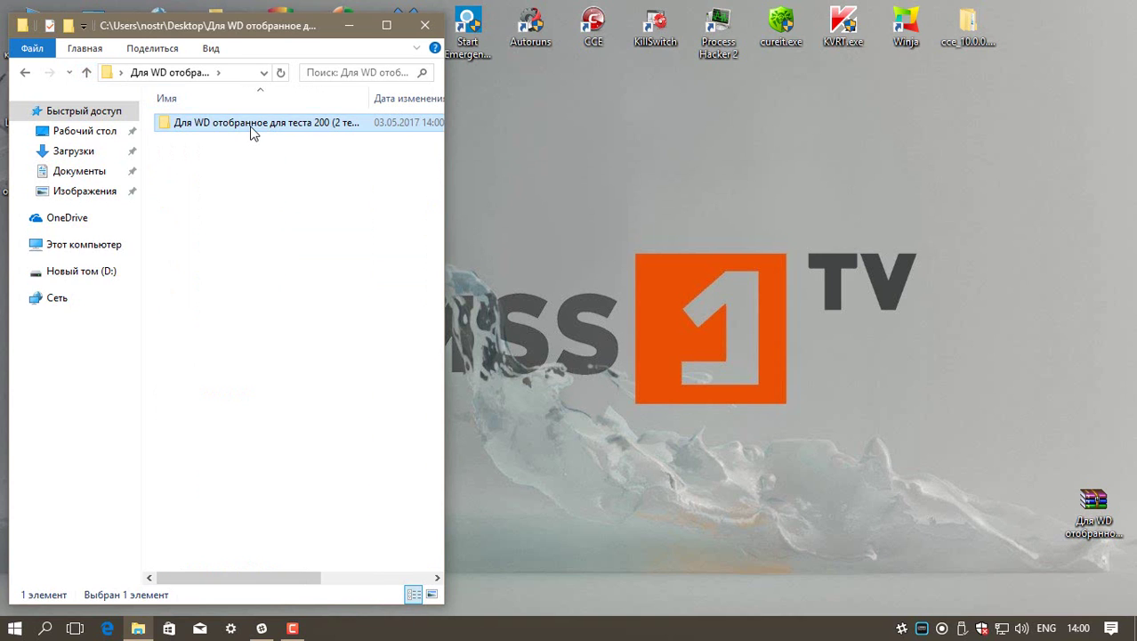
{"action": "right_click", "coordinate": [252, 131]}
{"action": "left_click", "coordinate": [345, 234]}
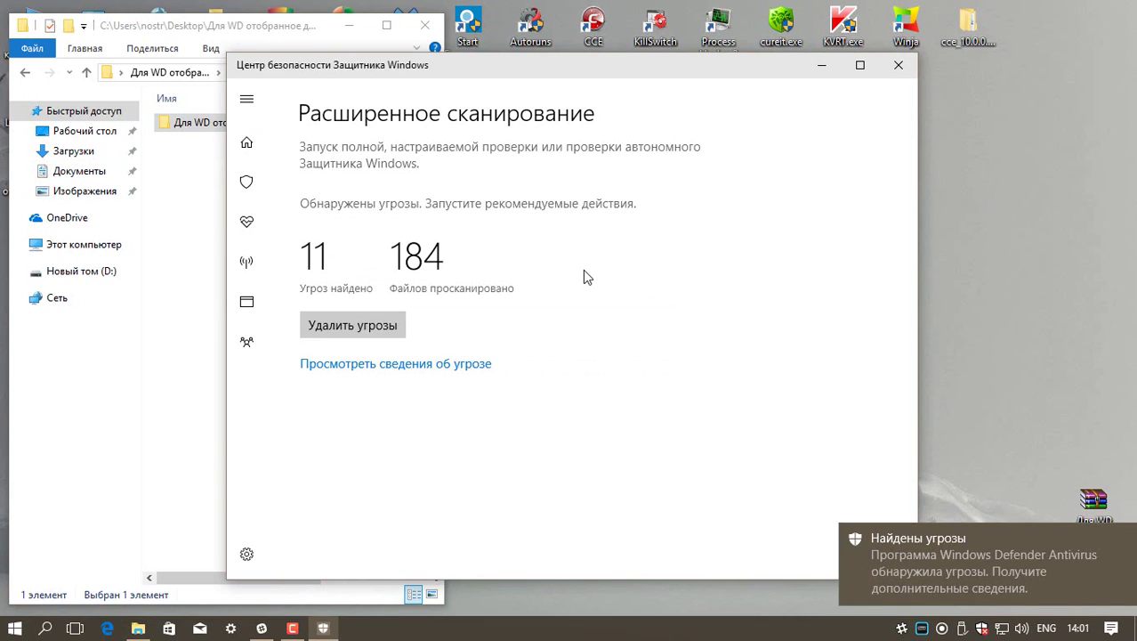
{"action": "left_click", "coordinate": [360, 325]}
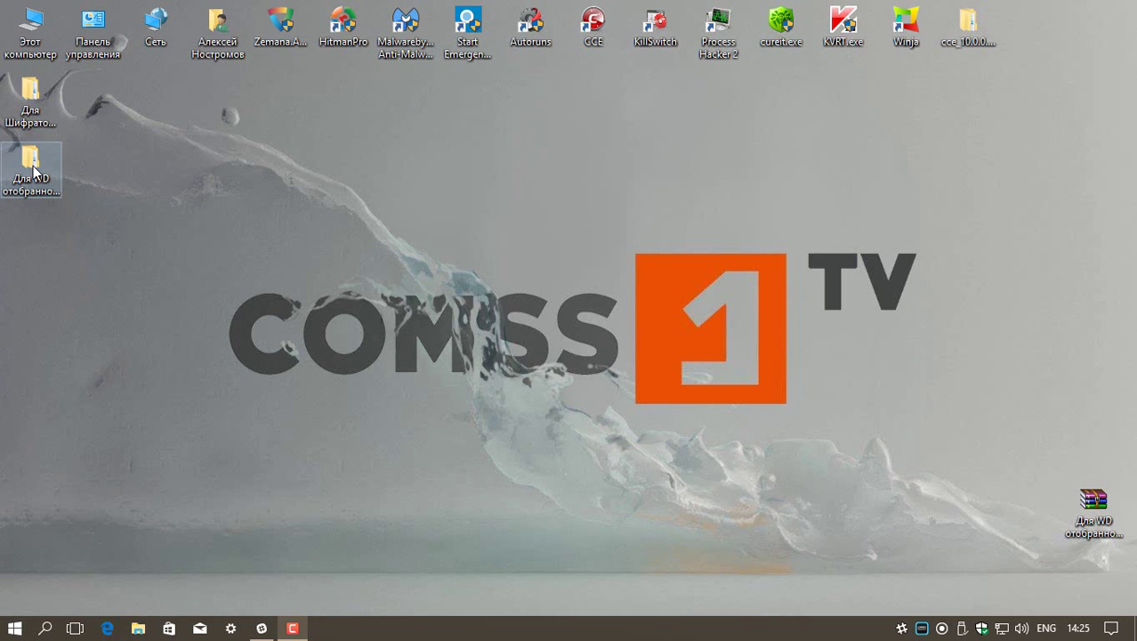
Open the inner folder of the extracted samples and run Comss For Test (2).exe as administrator
{"action": "double_click", "coordinate": [33, 170]}
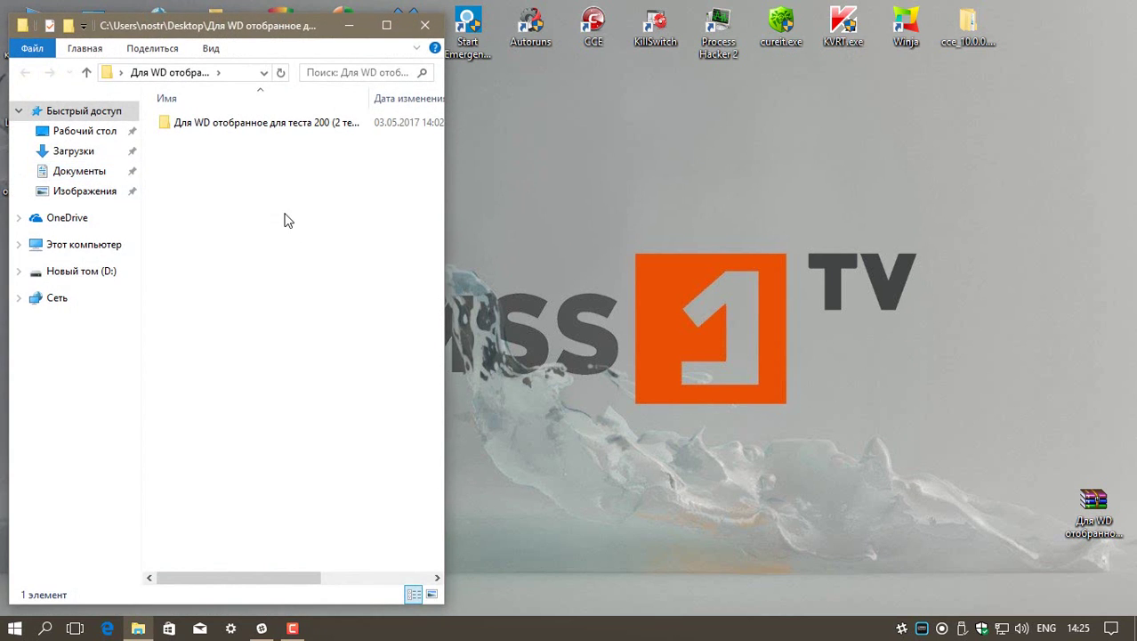
{"action": "left_click", "coordinate": [255, 130]}
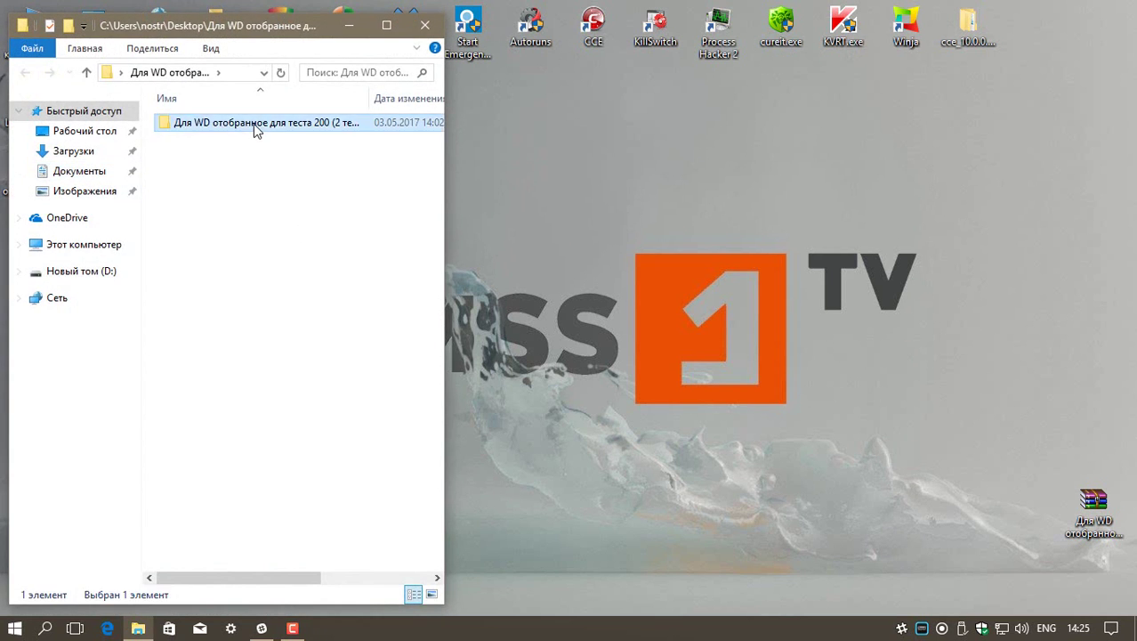
{"action": "double_click", "coordinate": [255, 125]}
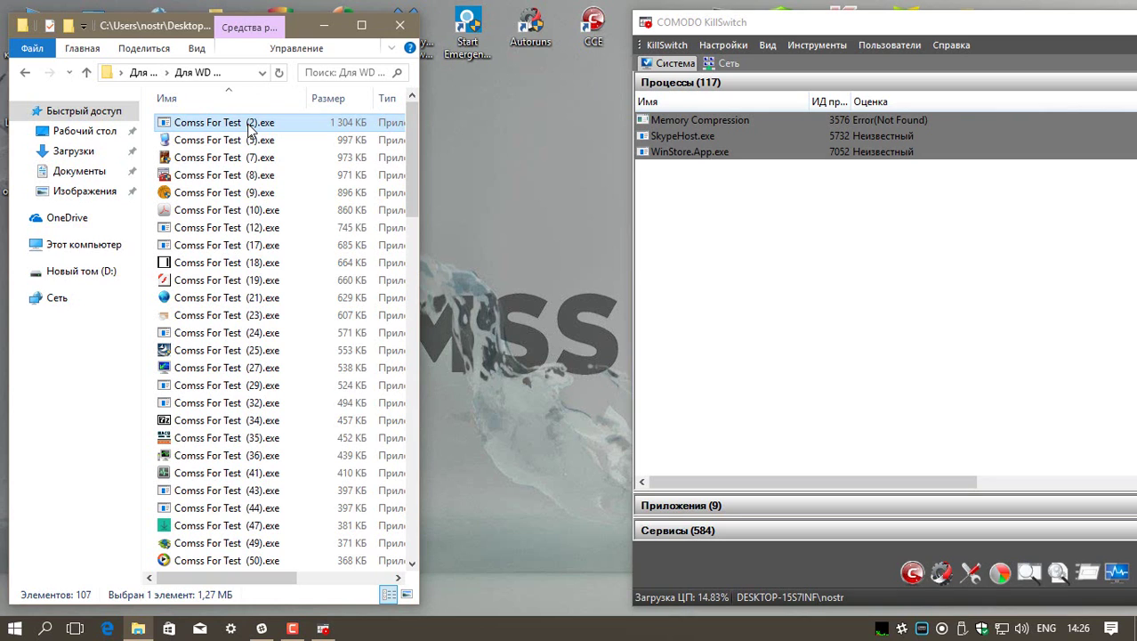
{"action": "right_click", "coordinate": [250, 130]}
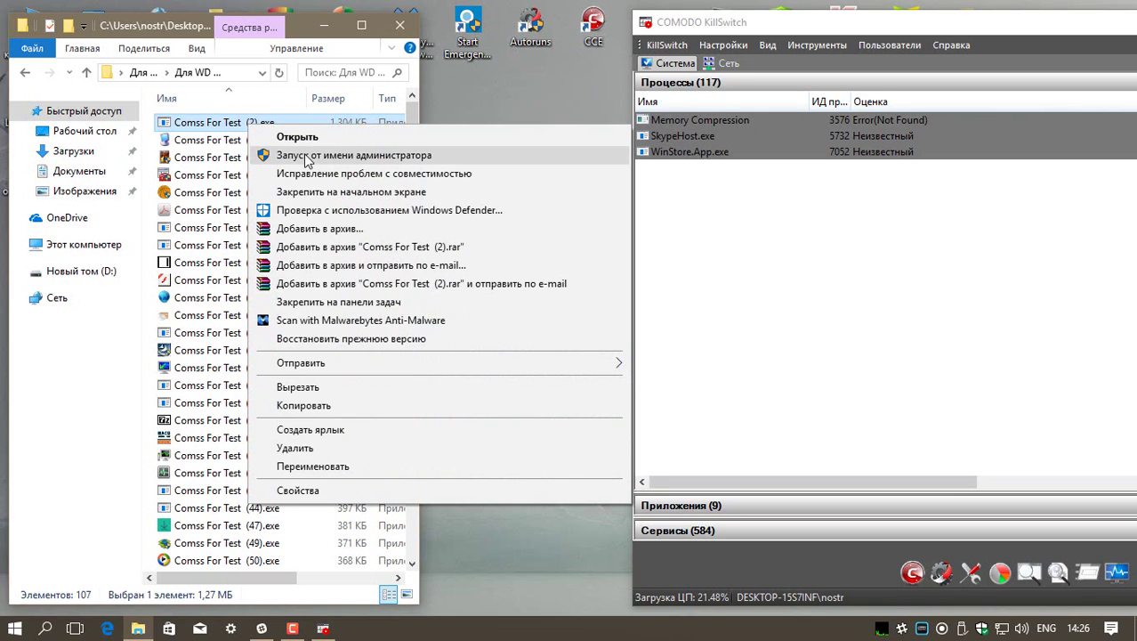
{"action": "left_click", "coordinate": [305, 156]}
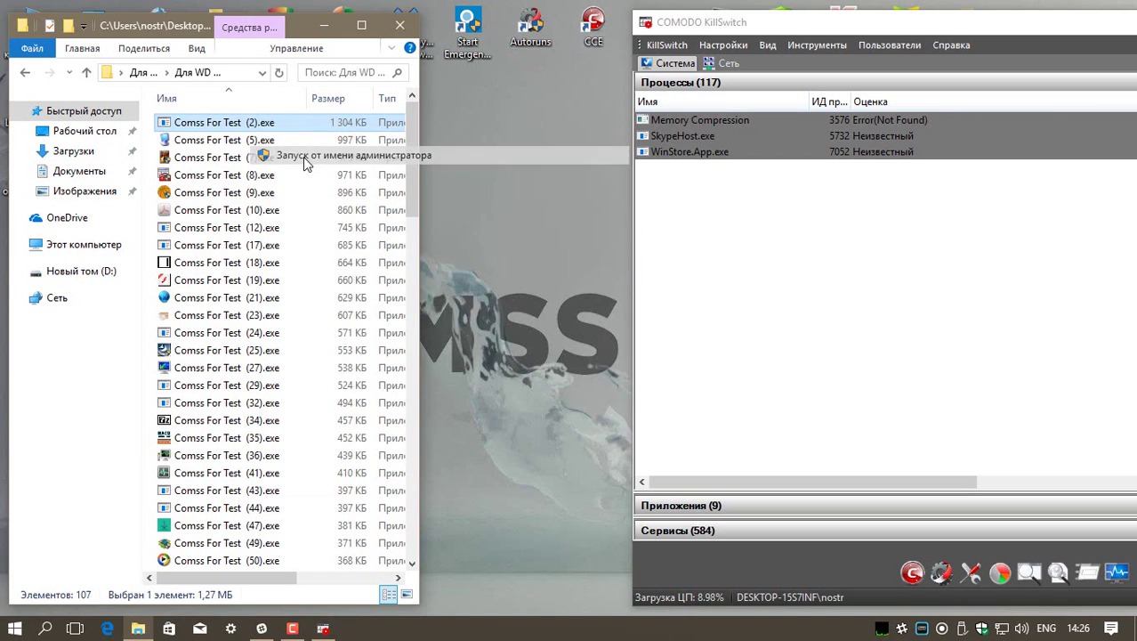
Run the samples Comss For Test (5).exe, (7).exe and (109).exe as administrator
{"action": "right_click", "coordinate": [242, 142]}
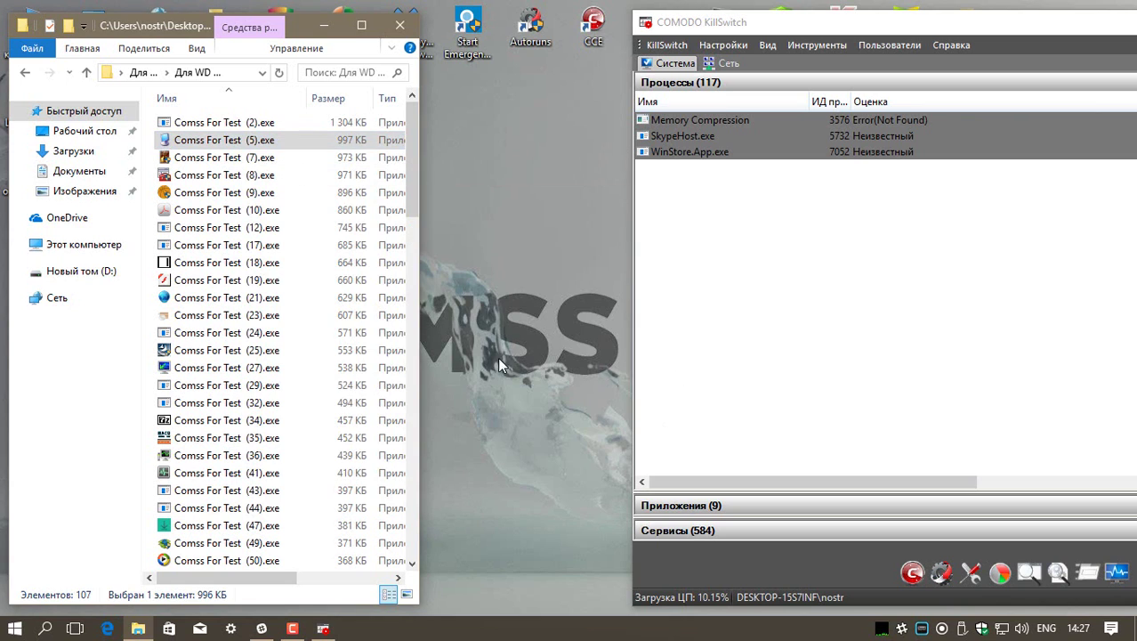
{"action": "right_click", "coordinate": [240, 153]}
{"action": "left_click", "coordinate": [291, 180]}
{"action": "right_click", "coordinate": [277, 214]}
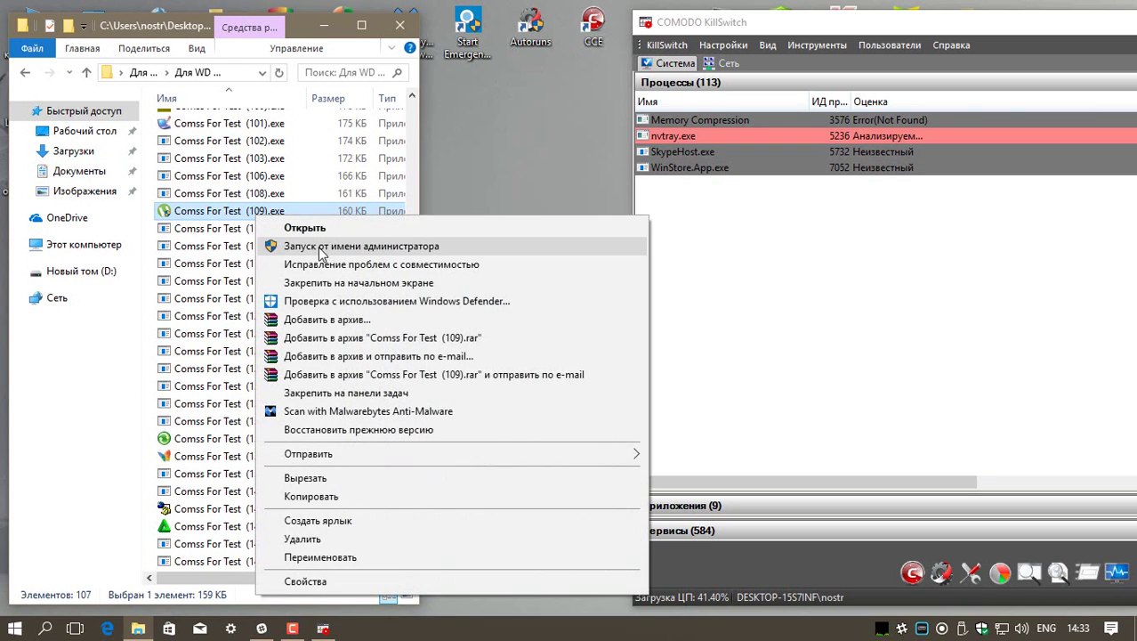
{"action": "left_click", "coordinate": [325, 254]}
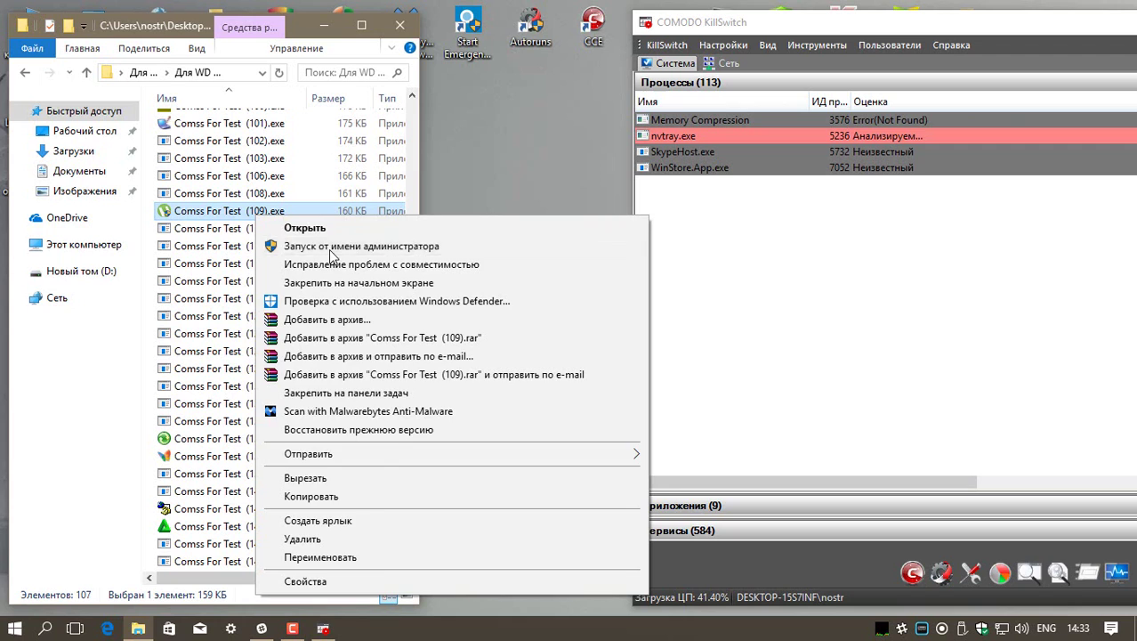
{"action": "left_click", "coordinate": [329, 249]}
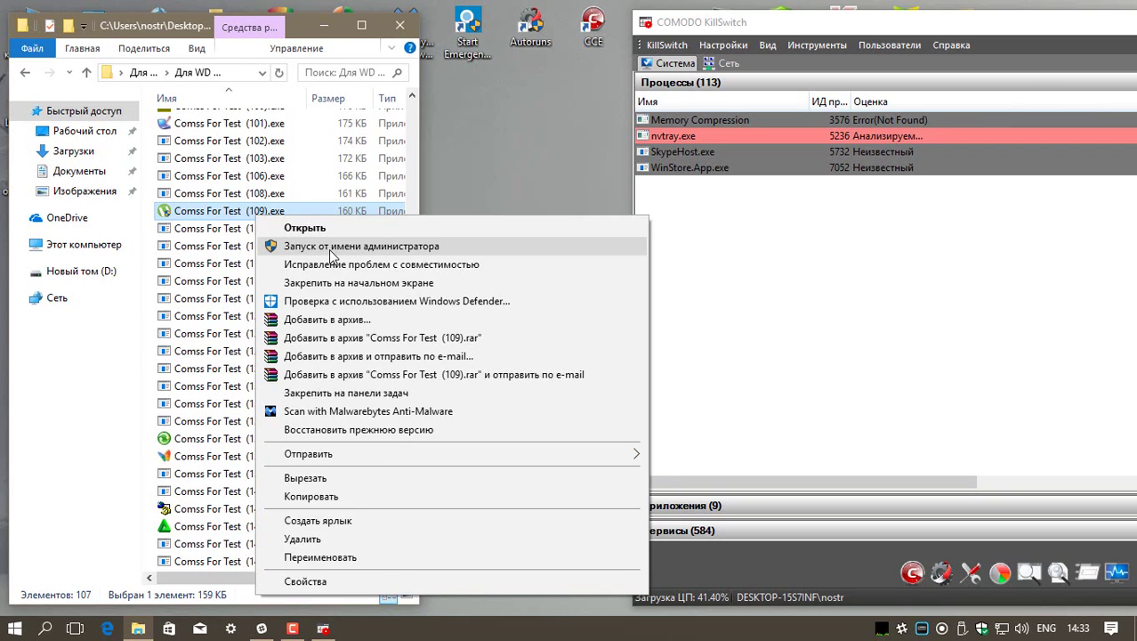
{"action": "left_click", "coordinate": [331, 247]}
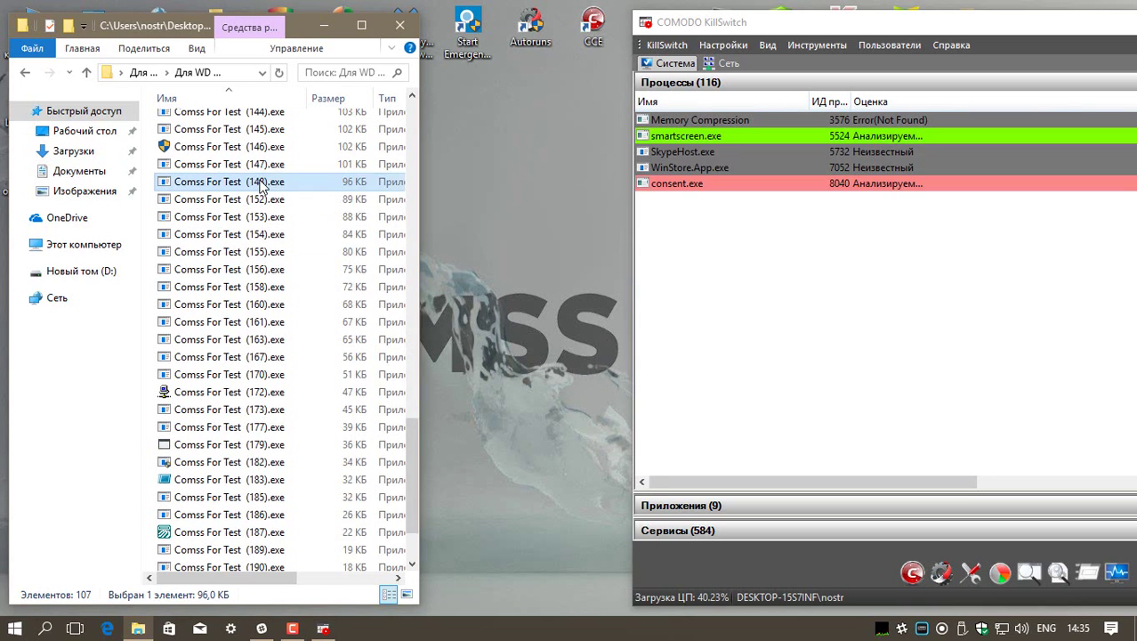
Run the samples Comss For Test (148).exe, (199).exe and (200).exe as administrator
{"action": "right_click", "coordinate": [262, 183]}
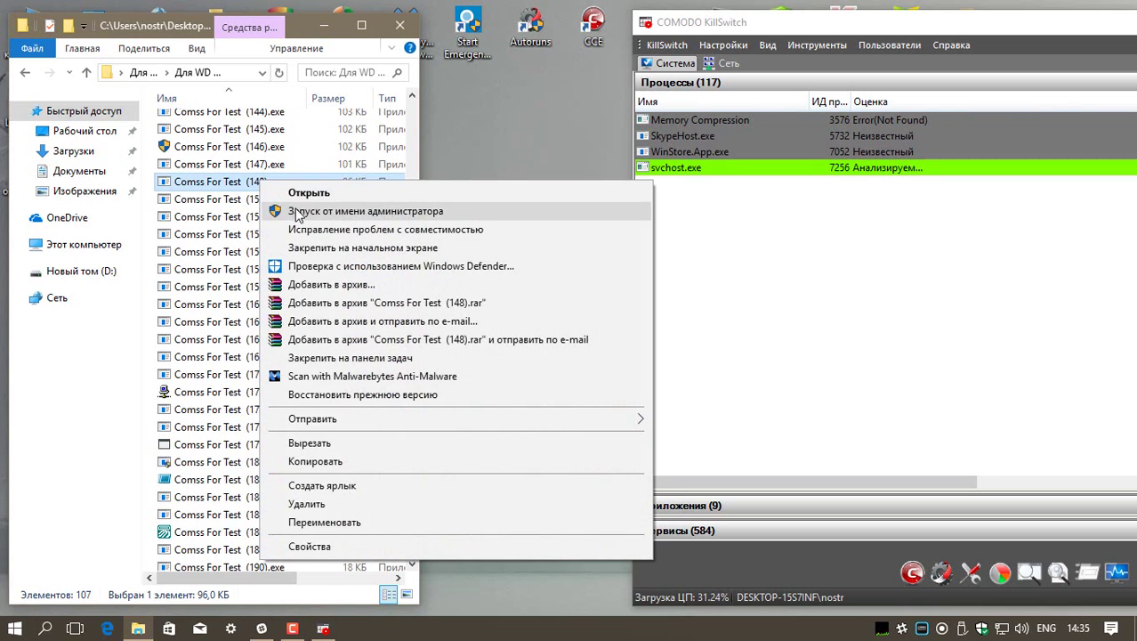
{"action": "left_click", "coordinate": [296, 212]}
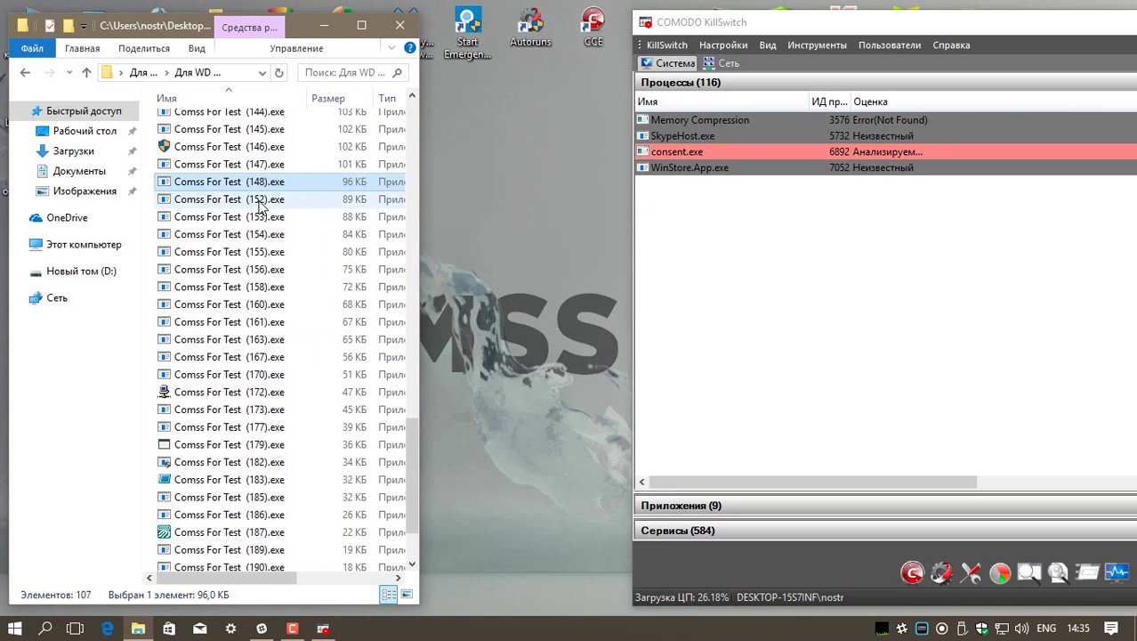
{"action": "right_click", "coordinate": [239, 543]}
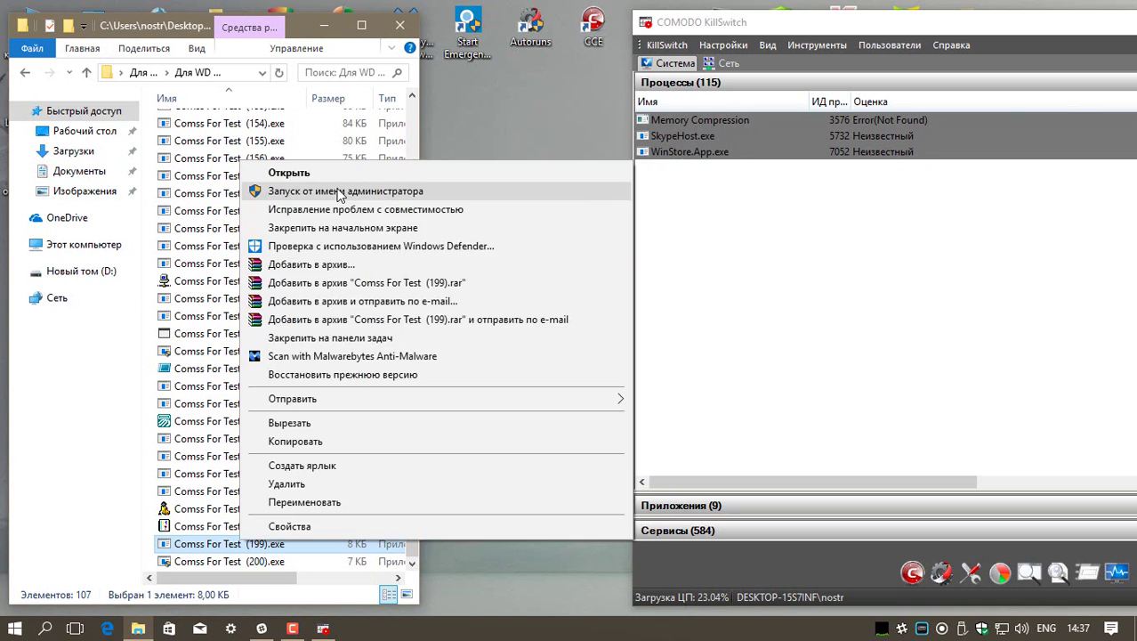
{"action": "left_click", "coordinate": [230, 562]}
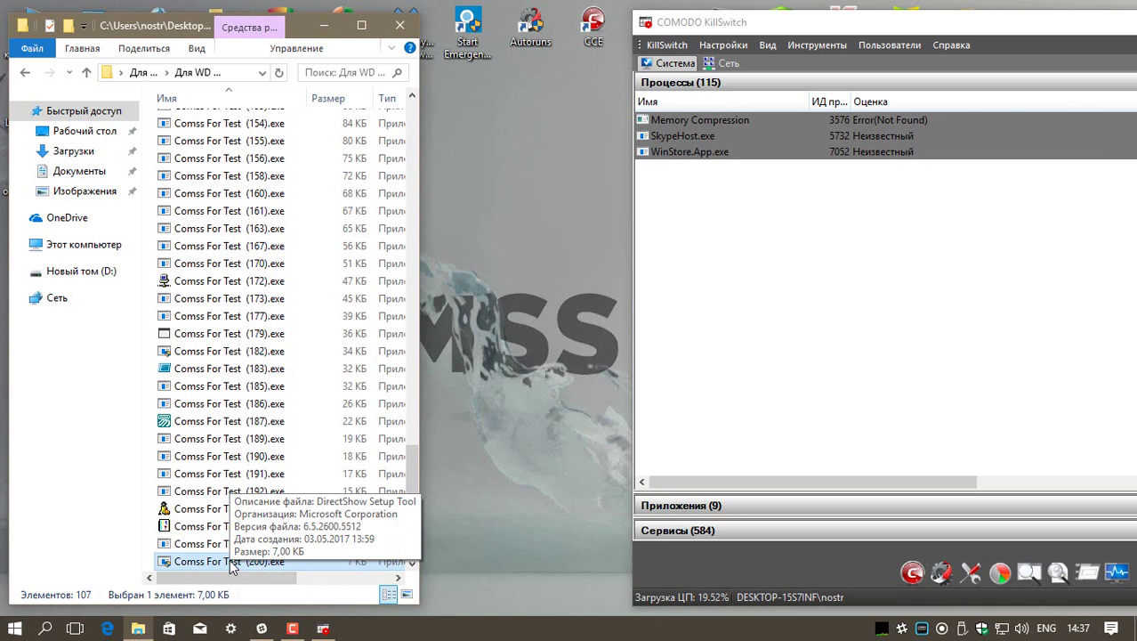
{"action": "right_click", "coordinate": [229, 562]}
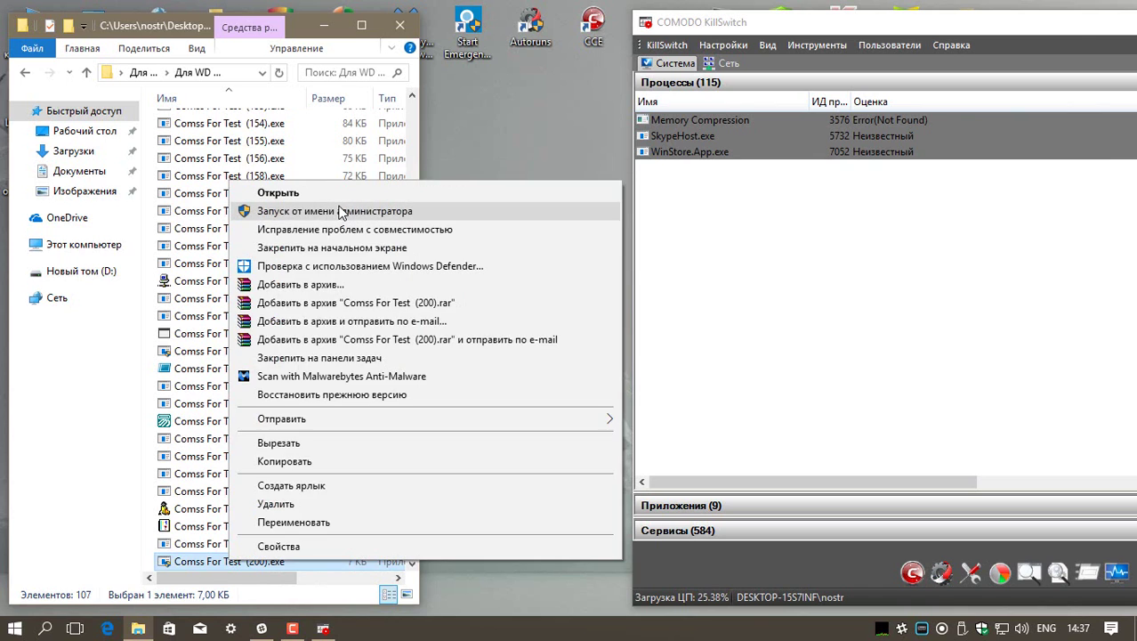
{"action": "left_click", "coordinate": [341, 212]}
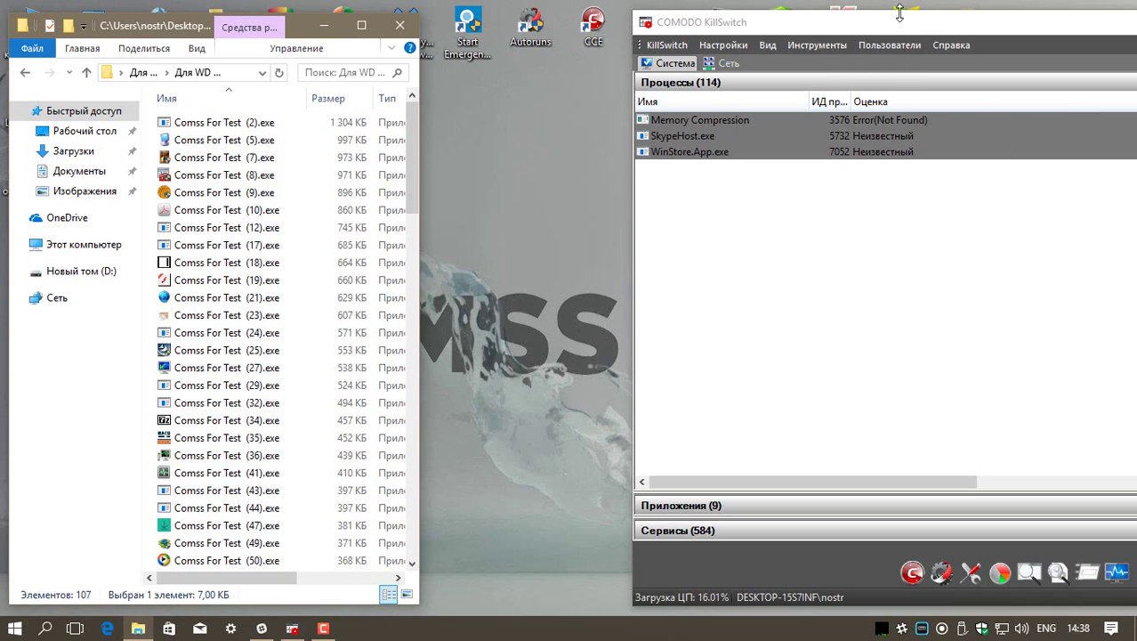
Bring the whole COMODO KillSwitch window into view to examine the running processes and minimize it
{"action": "left_click_drag", "start_coordinate": [909, 21], "coordinate": [562, 18]}
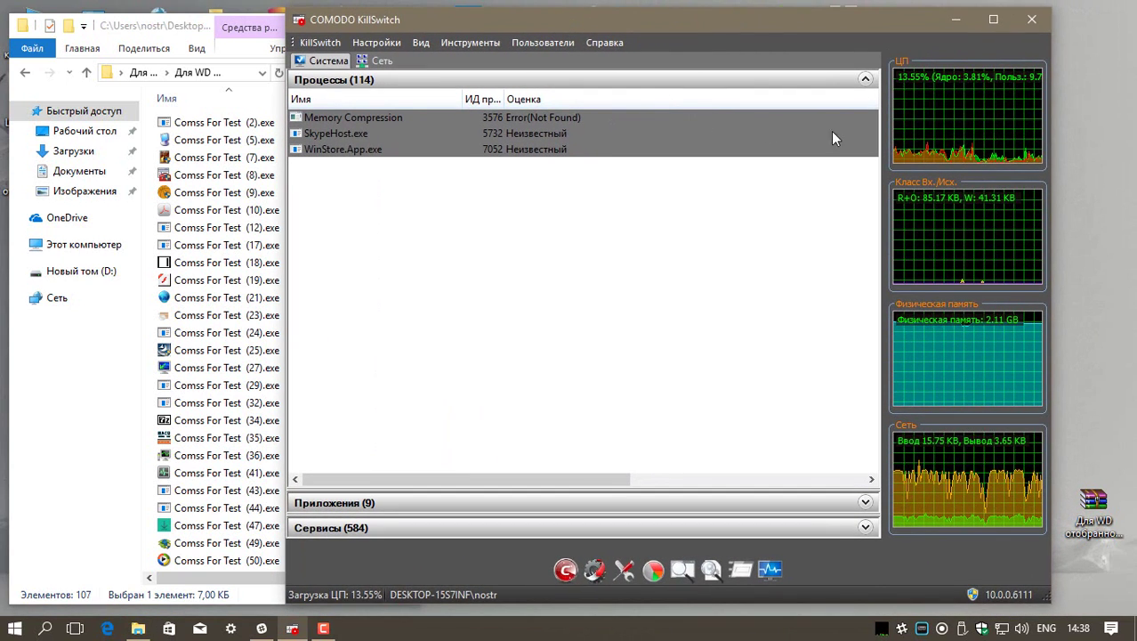
{"action": "left_click", "coordinate": [957, 18]}
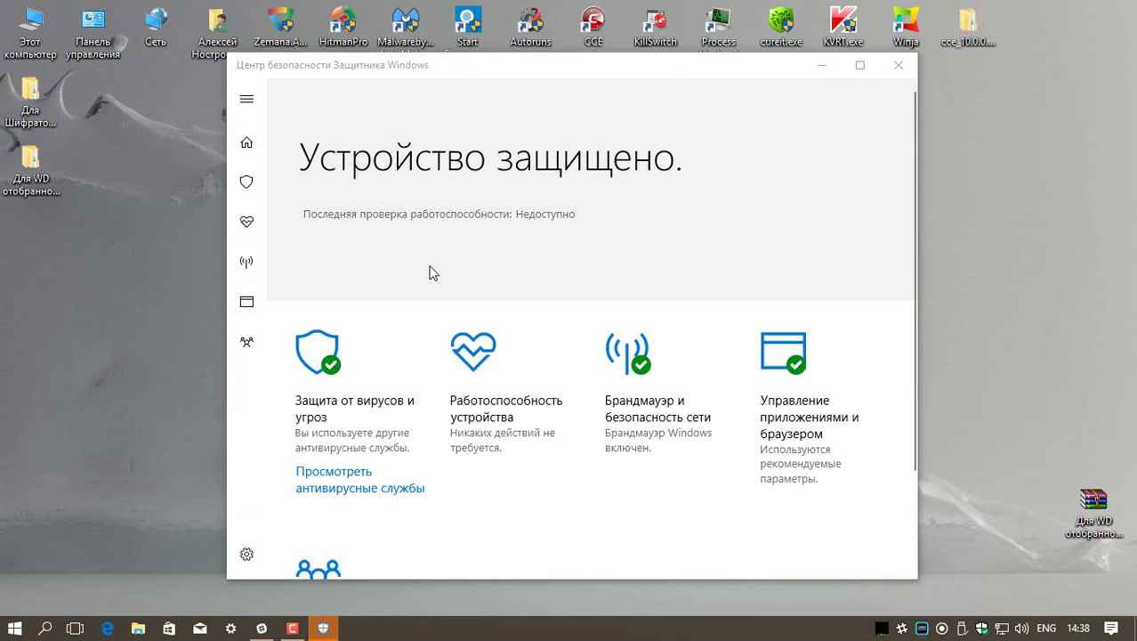
Run a quick scan from the virus and threat protection page of Windows Defender Security Center and close it
{"action": "left_click", "coordinate": [379, 389]}
{"action": "left_click", "coordinate": [380, 390]}
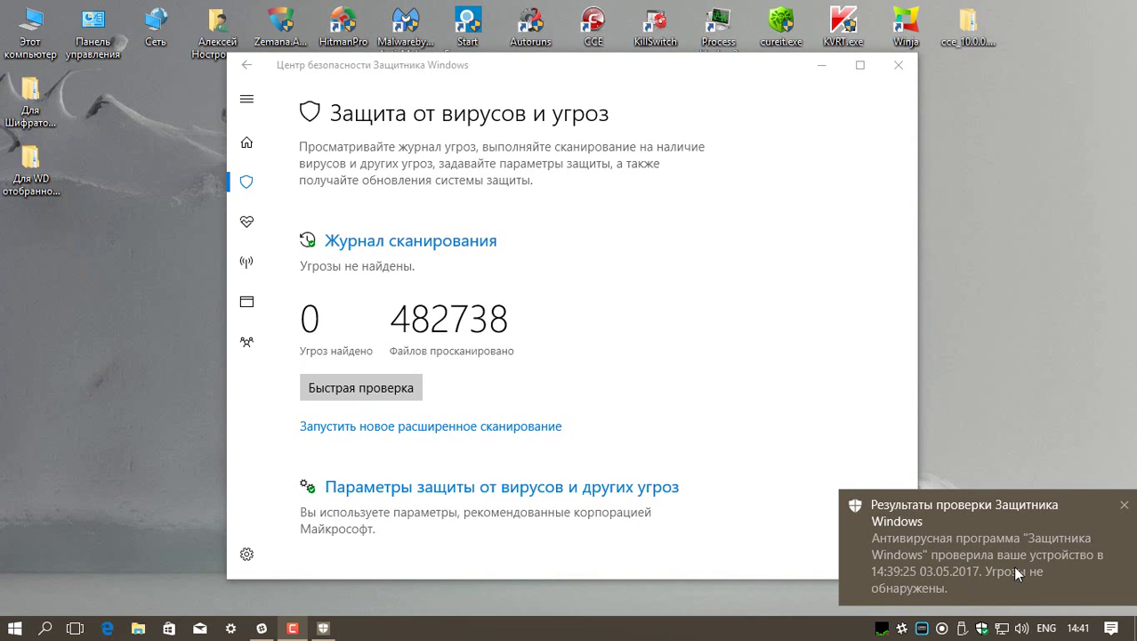
{"action": "left_click", "coordinate": [1124, 504]}
{"action": "left_click", "coordinate": [898, 65]}
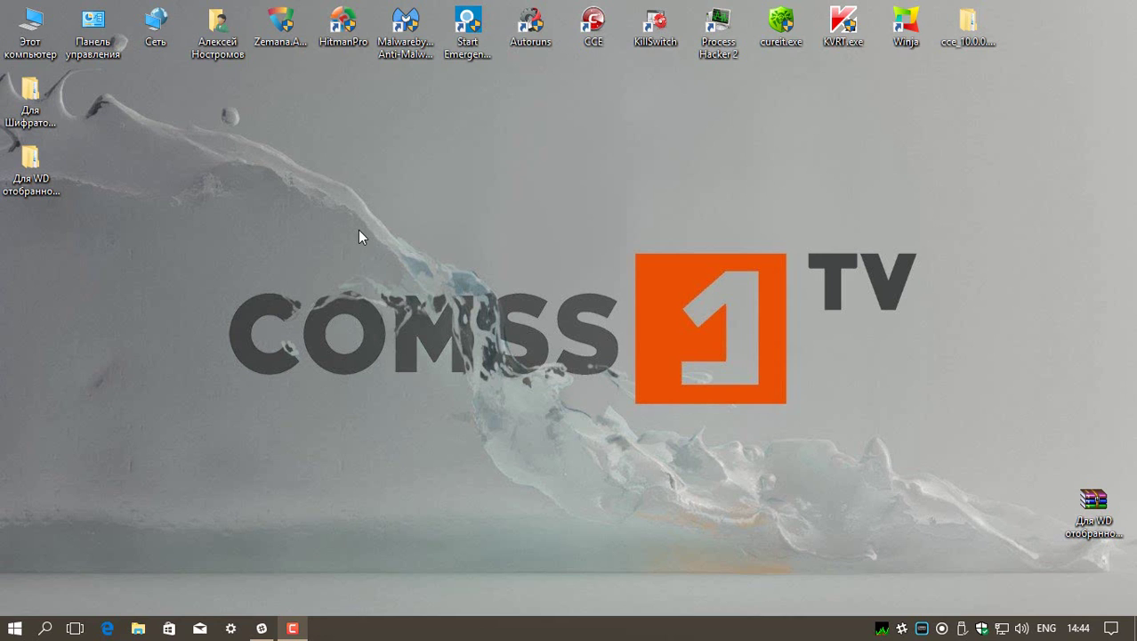
Open the inner folder of the extracted Для WD samples on the desktop and select all its executables
{"action": "double_click", "coordinate": [31, 165]}
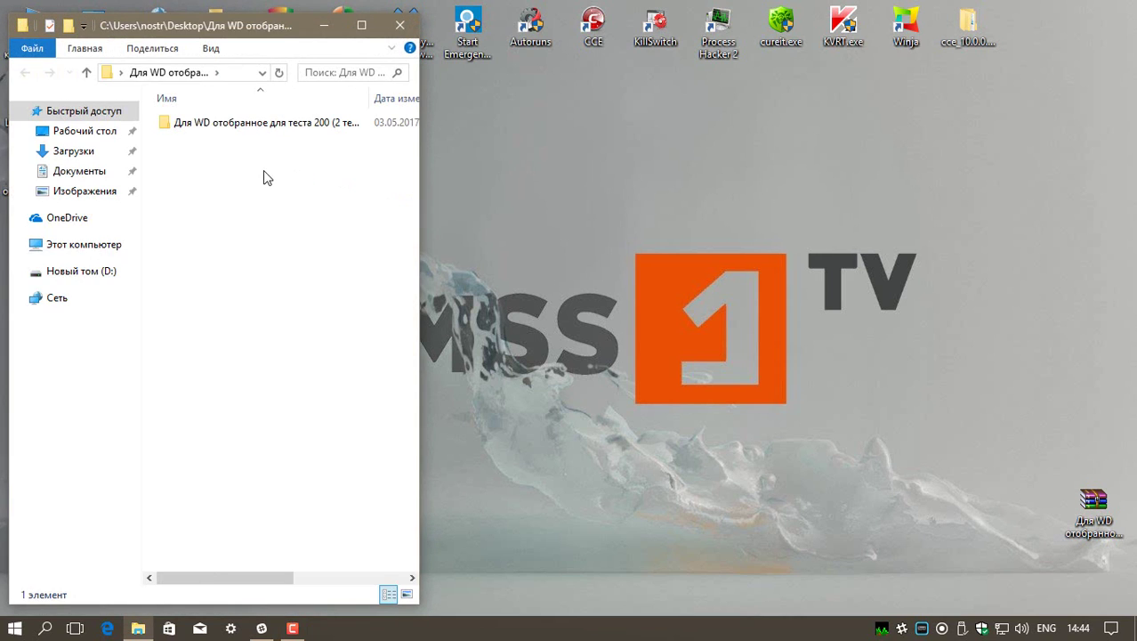
{"action": "double_click", "coordinate": [254, 129]}
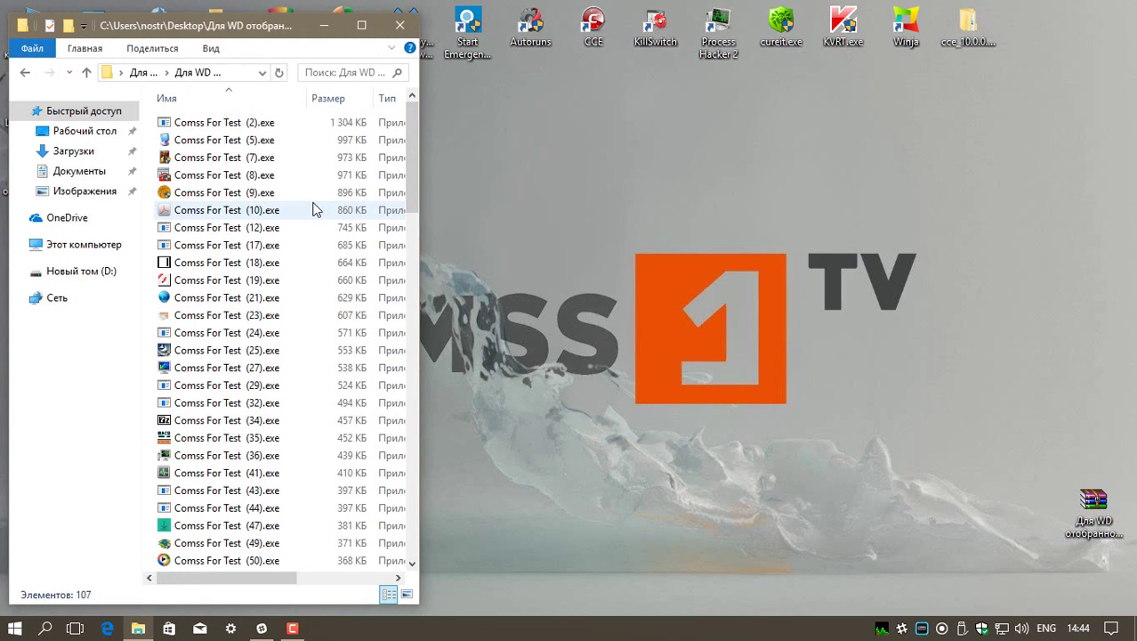
{"action": "left_click", "coordinate": [313, 209]}
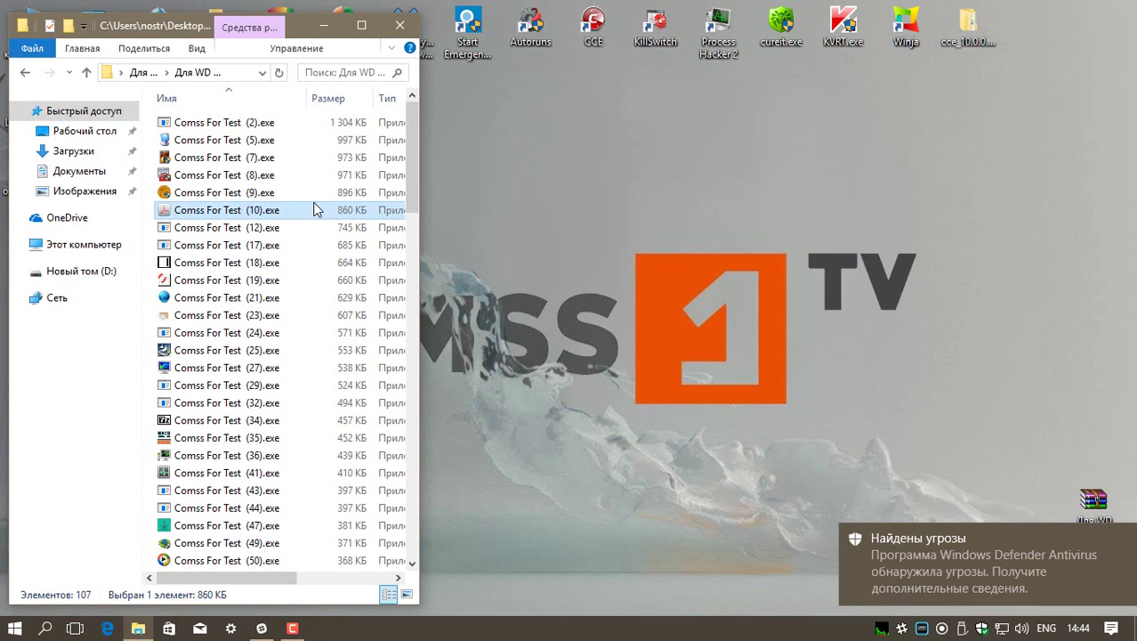
{"action": "key", "text": "ctrl+a"}
{"action": "right_click", "coordinate": [289, 191]}
{"action": "left_click", "coordinate": [349, 399]}
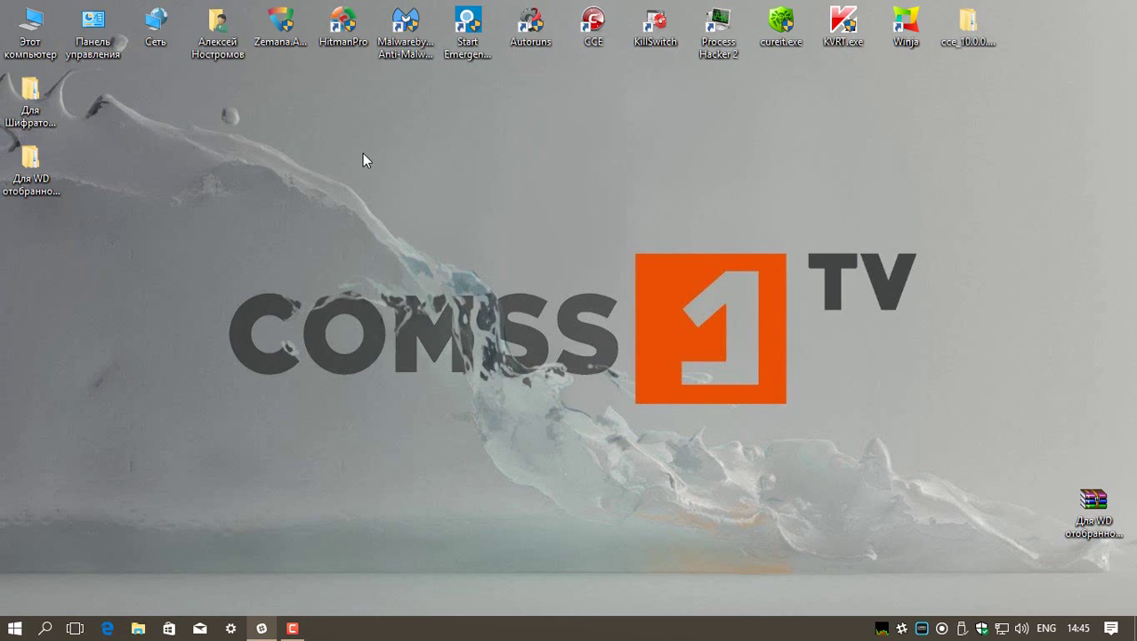
Check the files in the video, documents and music subfolders of the Для Шифраторов folder on the desktop for encryption
{"action": "double_click", "coordinate": [31, 98]}
{"action": "double_click", "coordinate": [229, 125]}
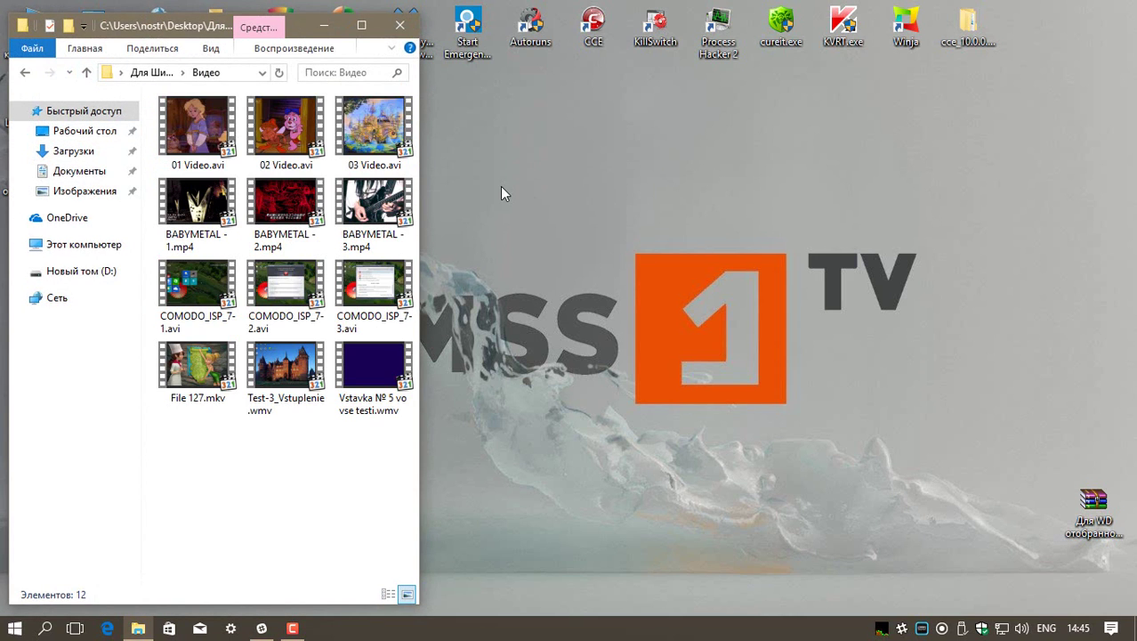
{"action": "left_click", "coordinate": [86, 72]}
{"action": "double_click", "coordinate": [260, 157]}
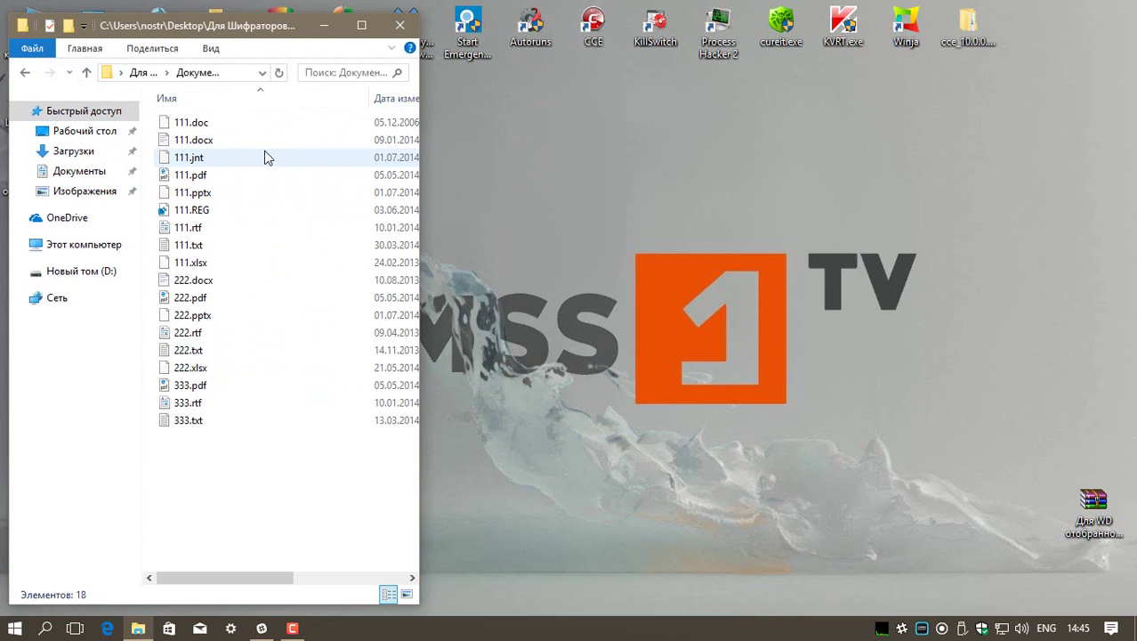
{"action": "left_click", "coordinate": [87, 73]}
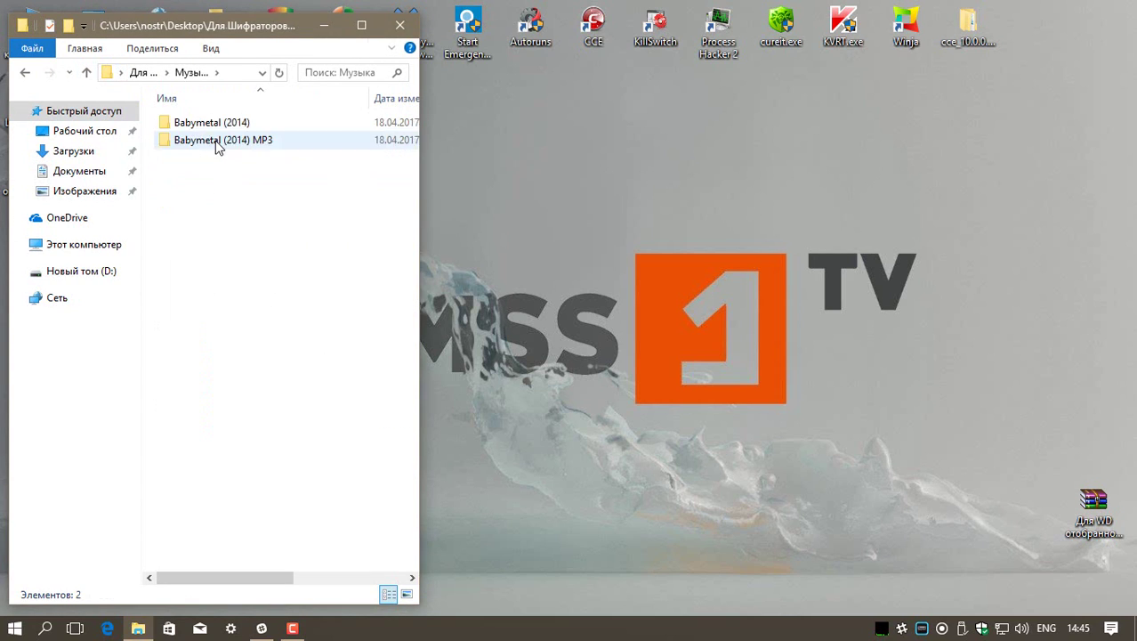
{"action": "double_click", "coordinate": [216, 143]}
{"action": "left_click", "coordinate": [87, 72]}
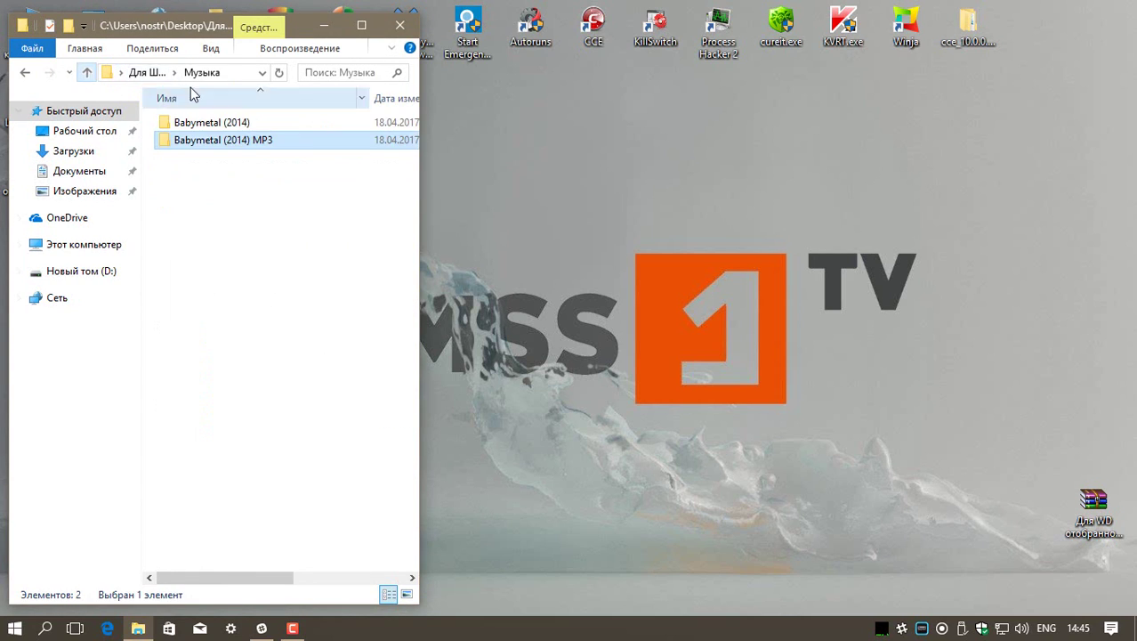
{"action": "double_click", "coordinate": [195, 124]}
{"action": "left_click", "coordinate": [86, 72]}
Check the images in the format subfolders of the Фото folder, including PNG and TIFF, and close the folder window
{"action": "left_click", "coordinate": [189, 195]}
{"action": "double_click", "coordinate": [189, 196]}
{"action": "double_click", "coordinate": [184, 122]}
{"action": "left_click", "coordinate": [87, 72]}
{"action": "double_click", "coordinate": [181, 140]}
{"action": "left_click", "coordinate": [86, 72]}
{"action": "double_click", "coordinate": [182, 175]}
{"action": "left_click", "coordinate": [87, 72]}
{"action": "double_click", "coordinate": [184, 193]}
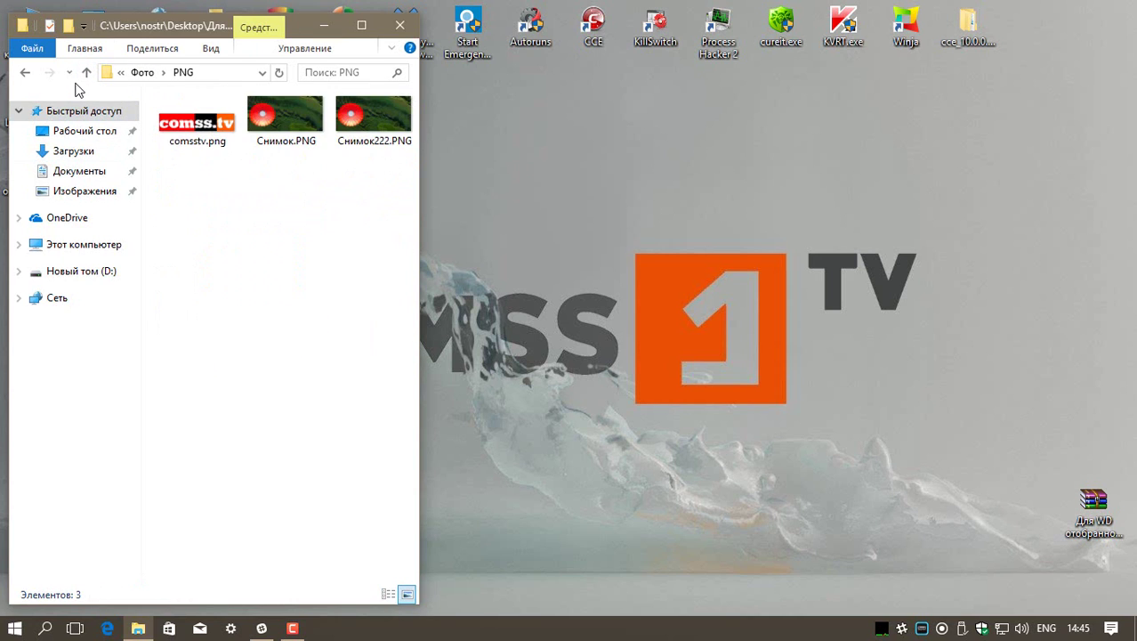
{"action": "left_click", "coordinate": [86, 72]}
{"action": "double_click", "coordinate": [183, 209]}
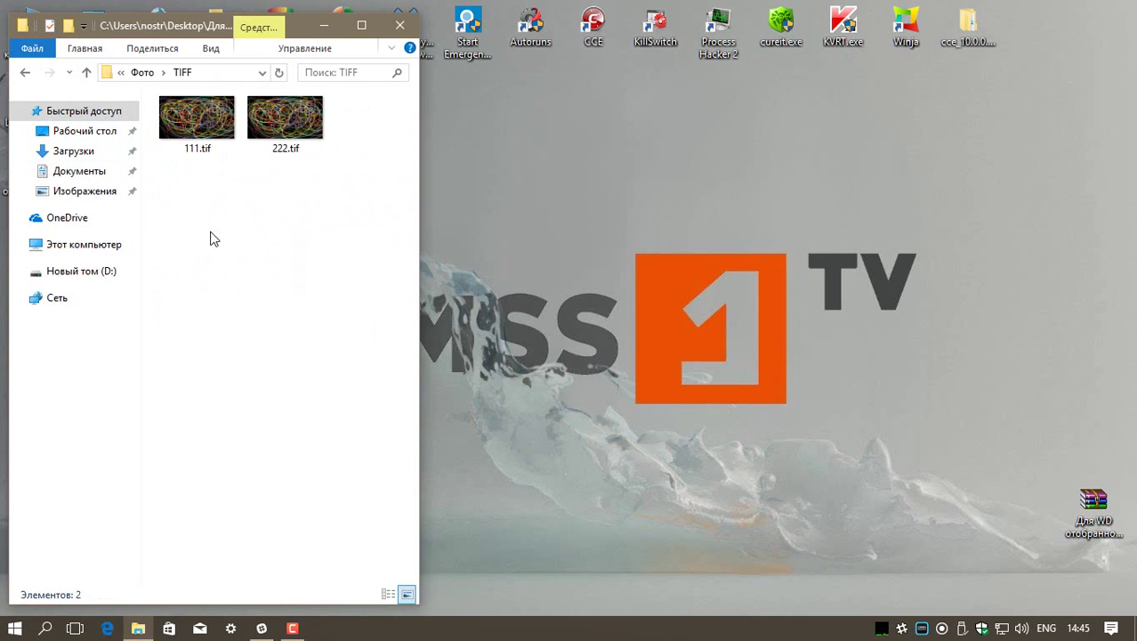
{"action": "left_click", "coordinate": [400, 25]}
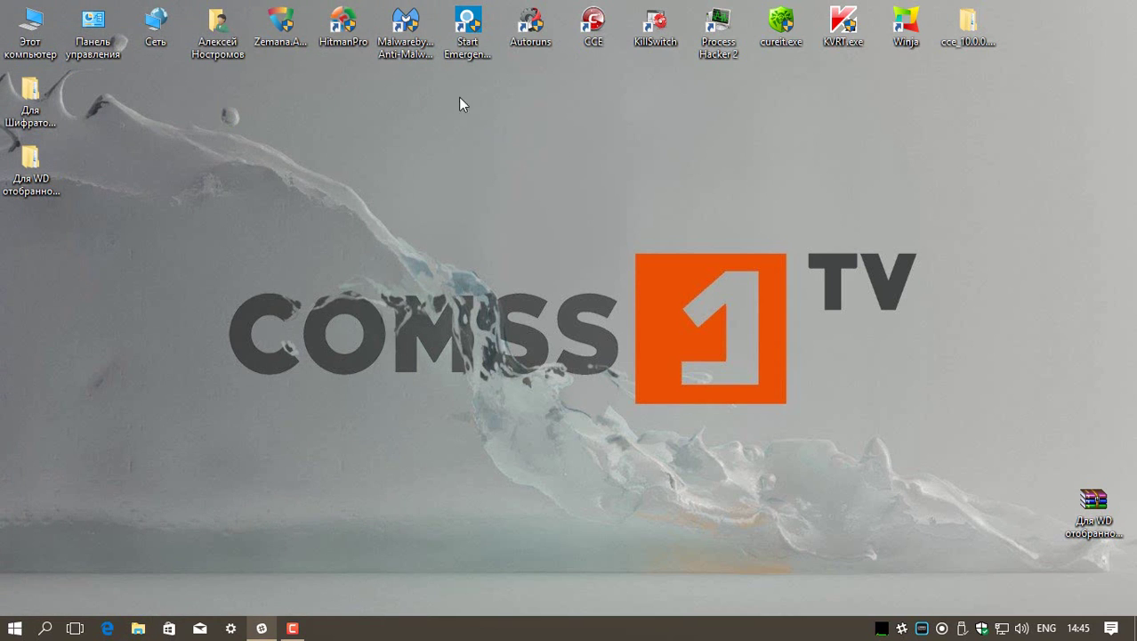
Start the Zemana second-opinion scanner, review the HitmanPro scan summary and exit HitmanPro
{"action": "double_click", "coordinate": [279, 27]}
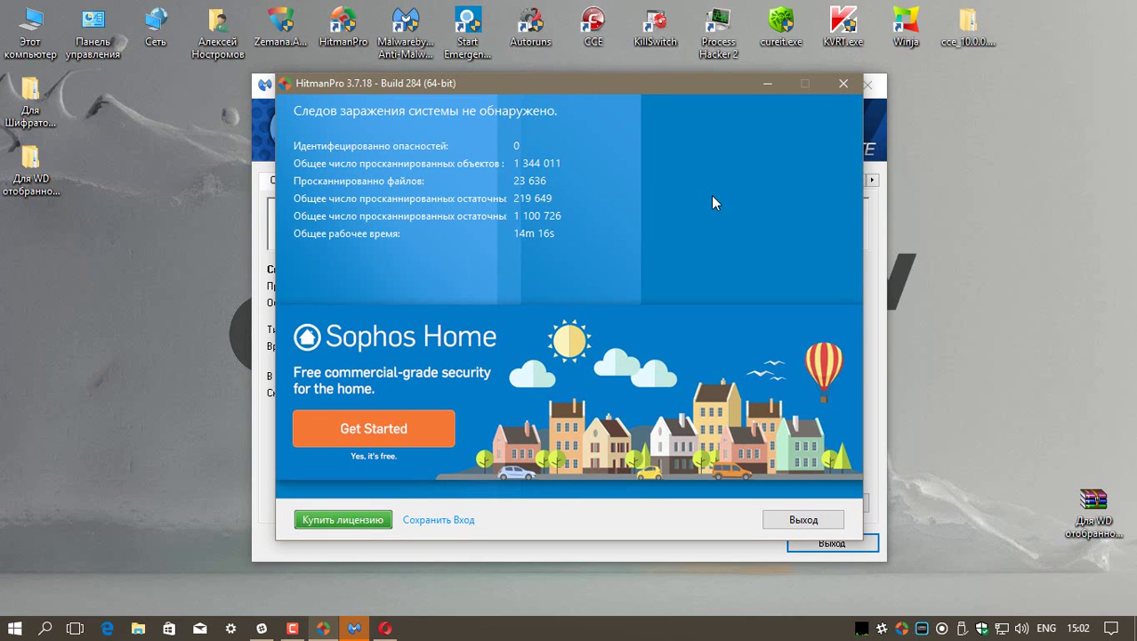
{"action": "left_click", "coordinate": [804, 519]}
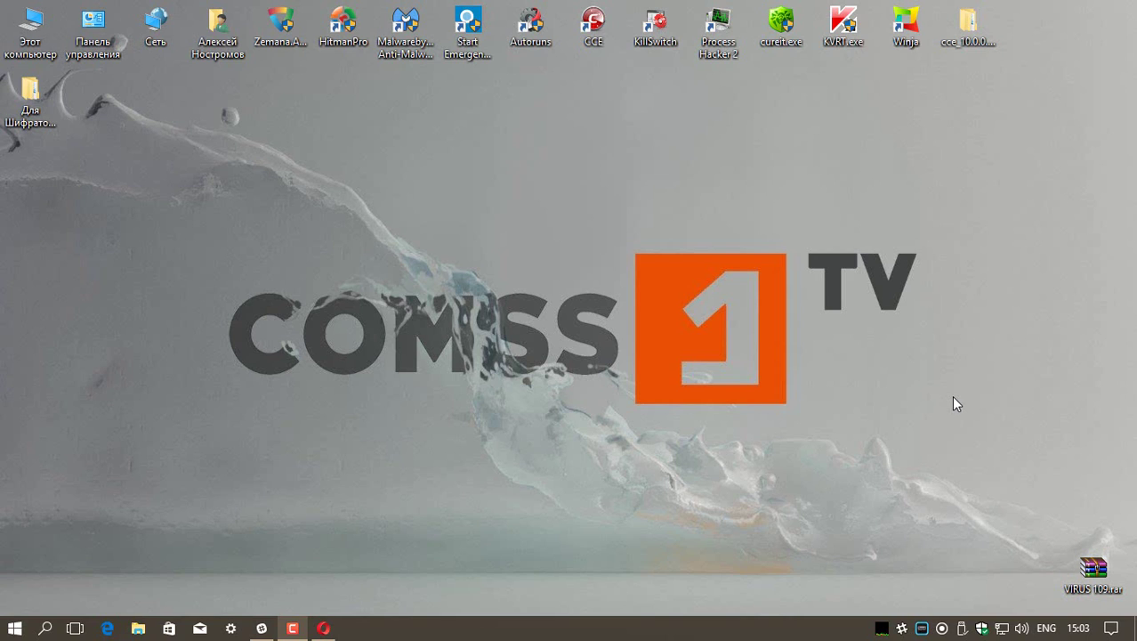
Extract the archive VIRUS 109.rar to its own VIRUS 109 folder on the desktop
{"action": "right_click", "coordinate": [1091, 568]}
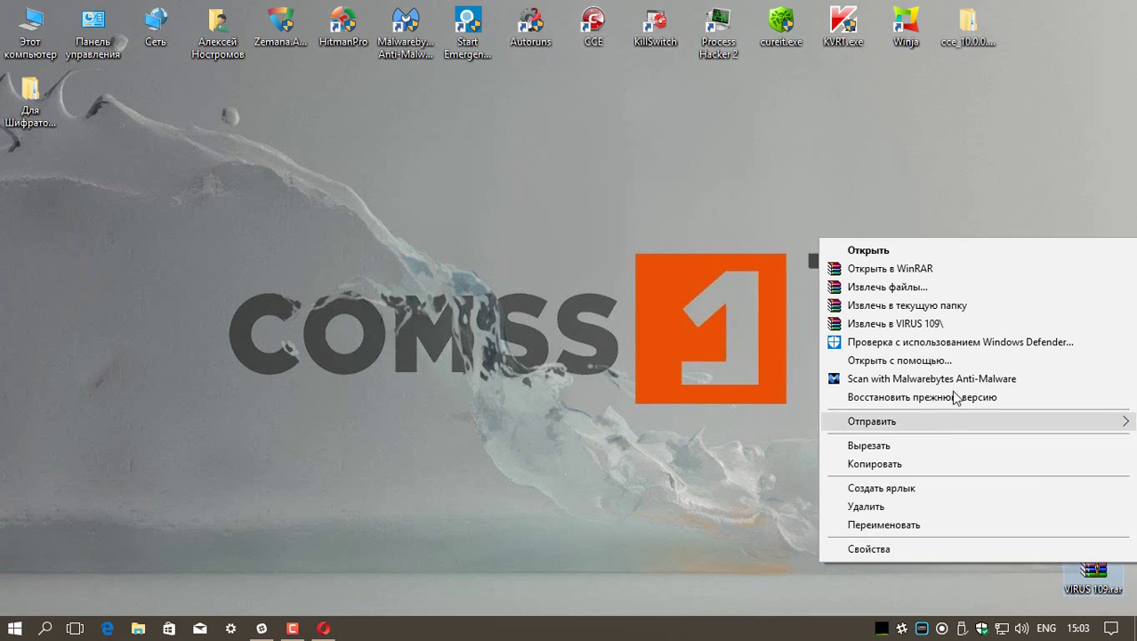
{"action": "left_click", "coordinate": [936, 323]}
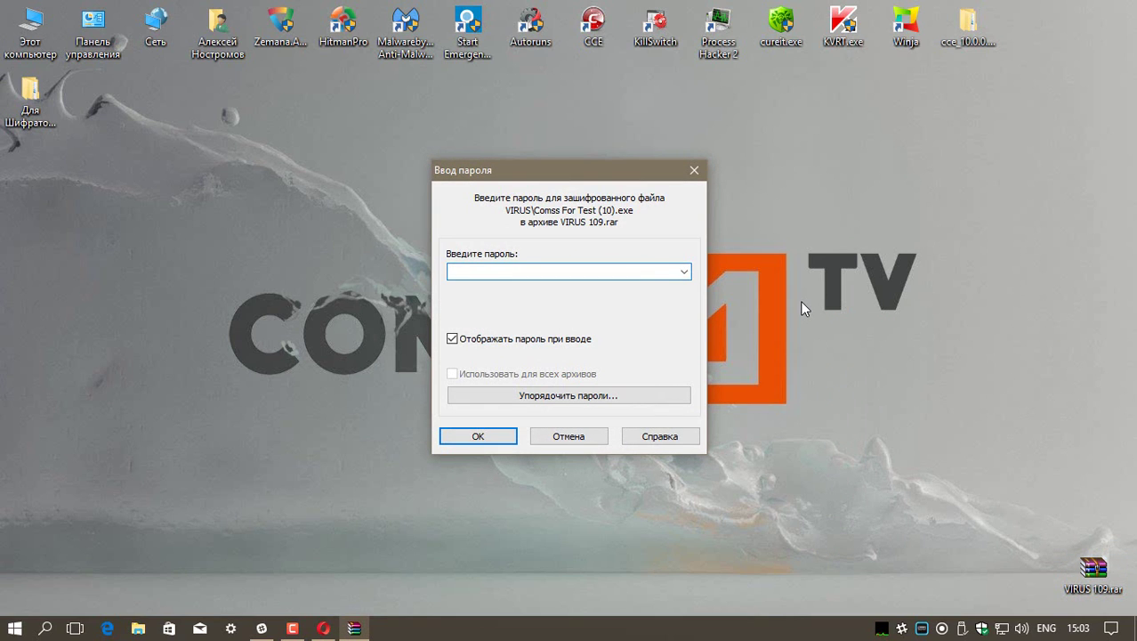
{"action": "key", "text": "Escape"}
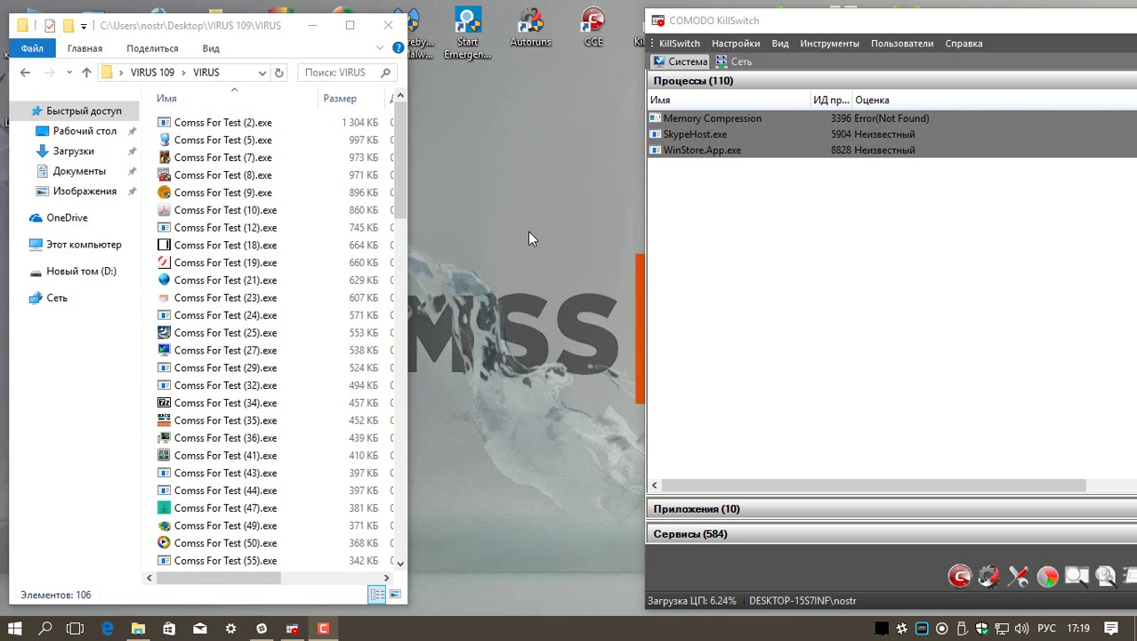
Check the device protection status in Windows Defender Security Center and close it
{"action": "right_click", "coordinate": [984, 628]}
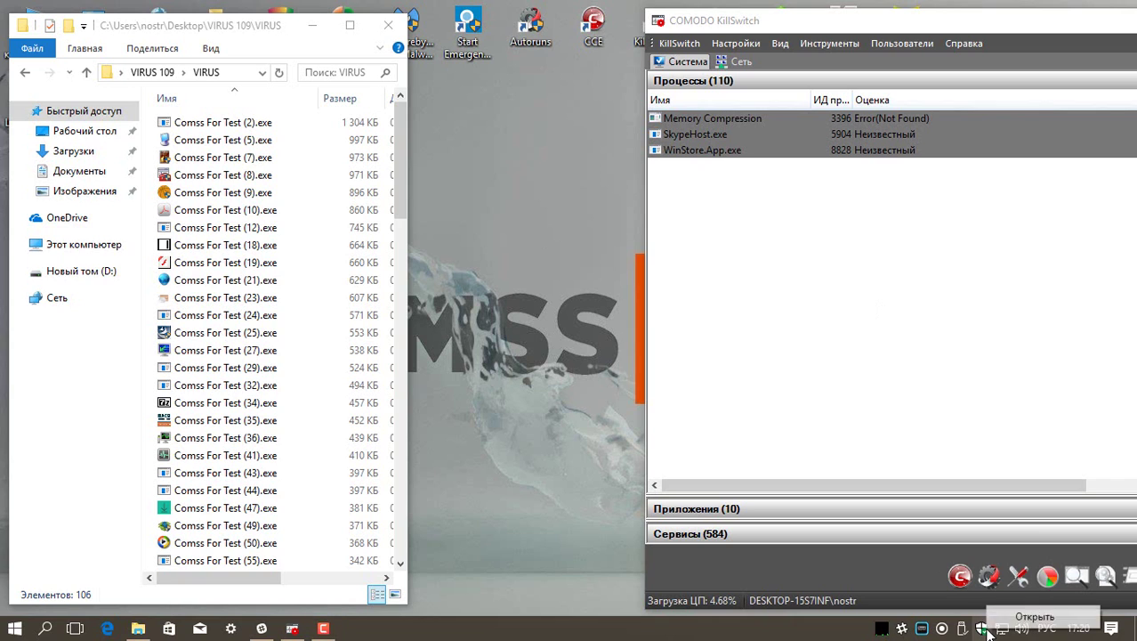
{"action": "left_click", "coordinate": [1032, 616]}
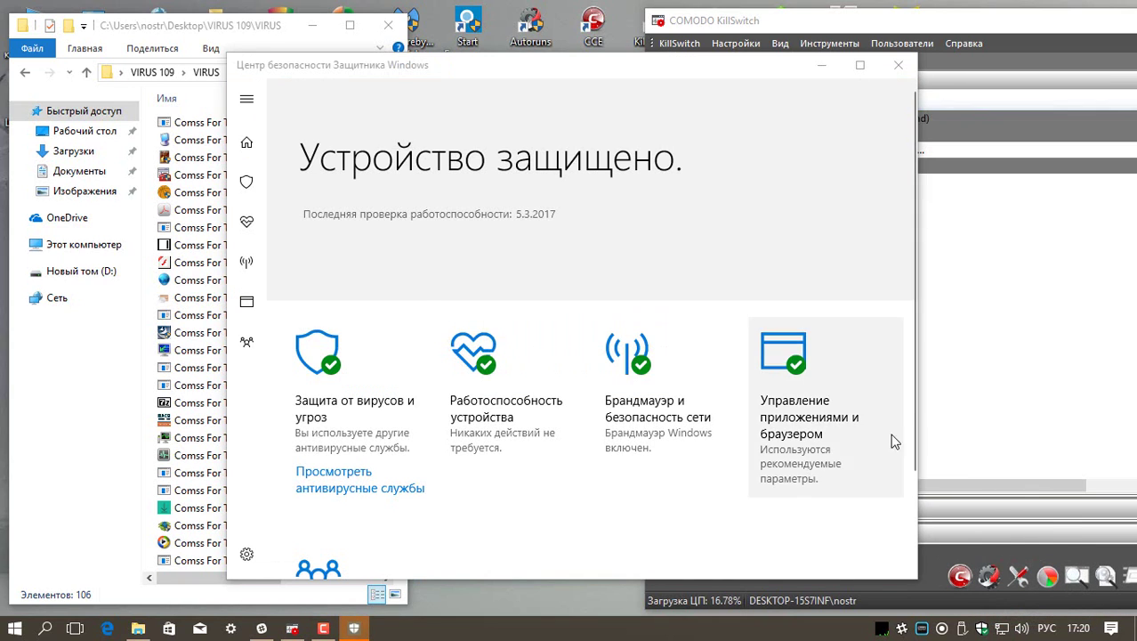
{"action": "left_click", "coordinate": [447, 429]}
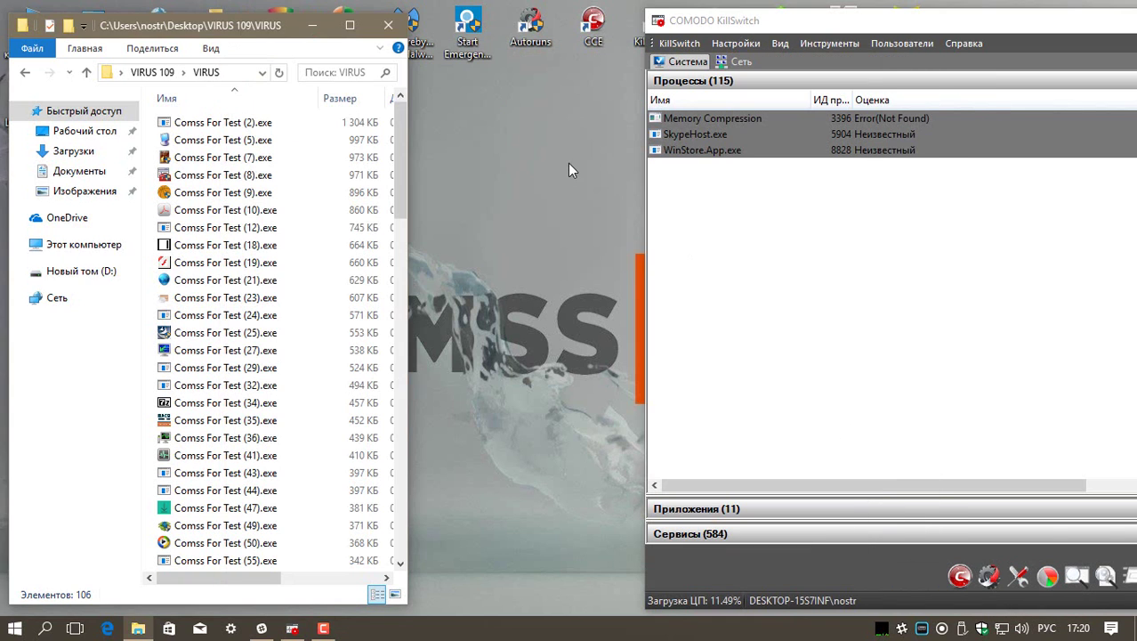
{"action": "key", "text": "alt+F4"}
Run the samples Comss For Test (2).exe and Comss For Test (5).exe as administrator, dismissing the error message of each
{"action": "left_click", "coordinate": [236, 125]}
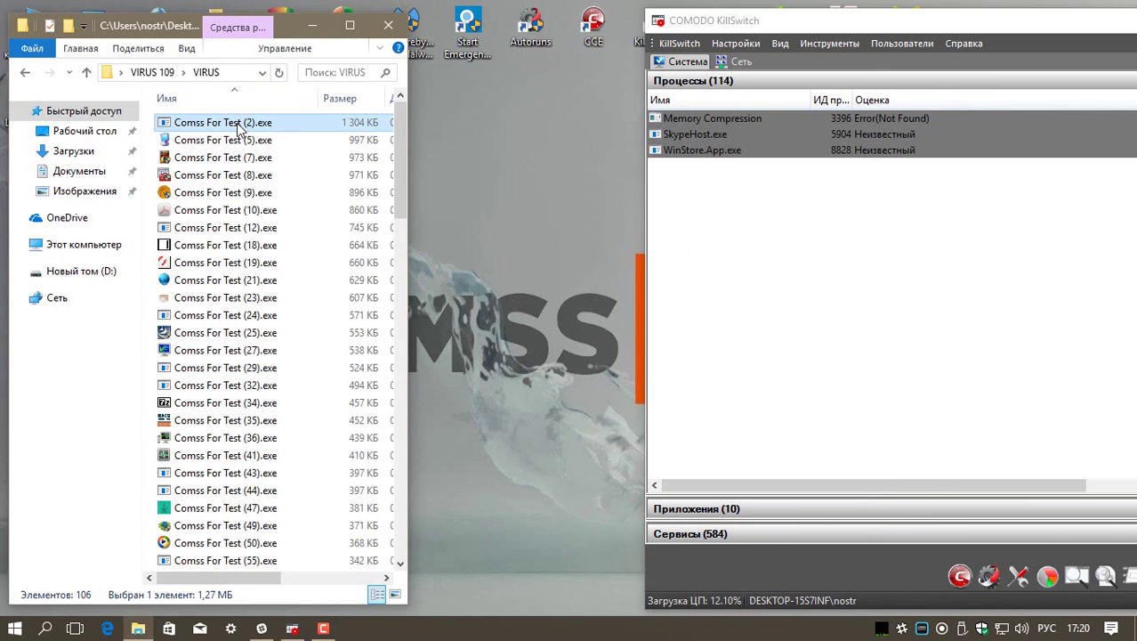
{"action": "right_click", "coordinate": [238, 130]}
{"action": "left_click", "coordinate": [290, 157]}
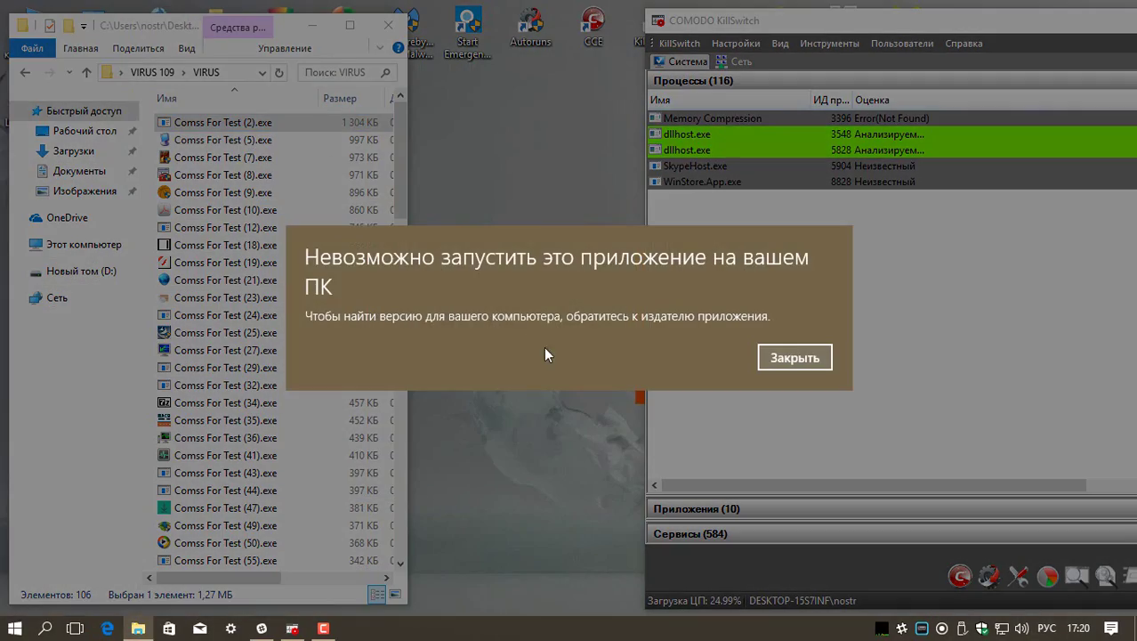
{"action": "left_click", "coordinate": [794, 357]}
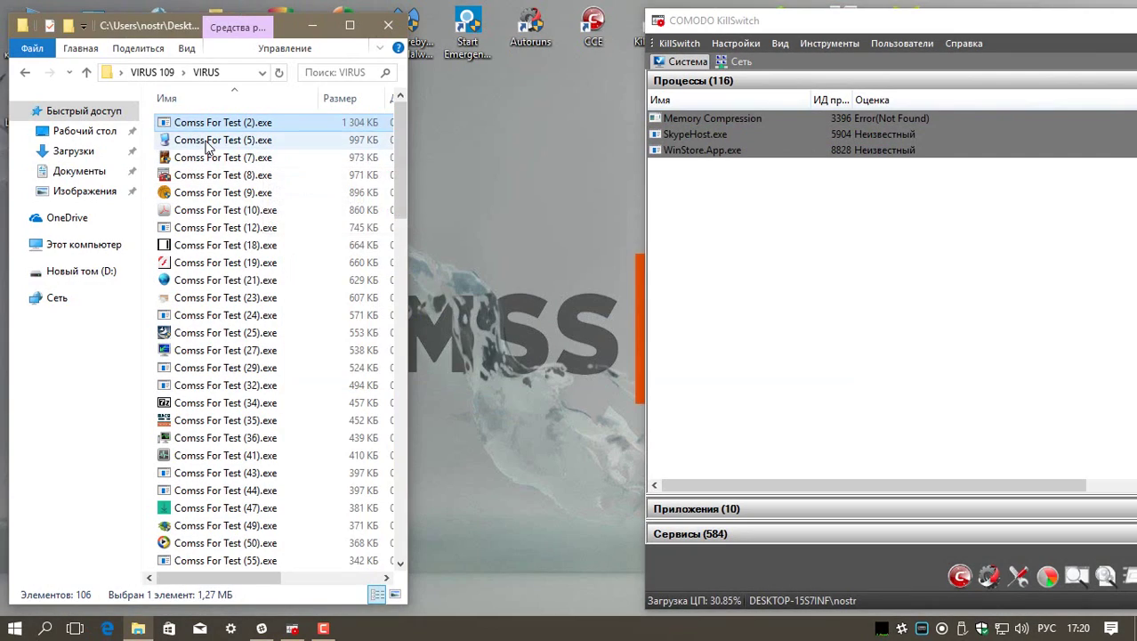
{"action": "left_click", "coordinate": [206, 142]}
{"action": "right_click", "coordinate": [206, 146]}
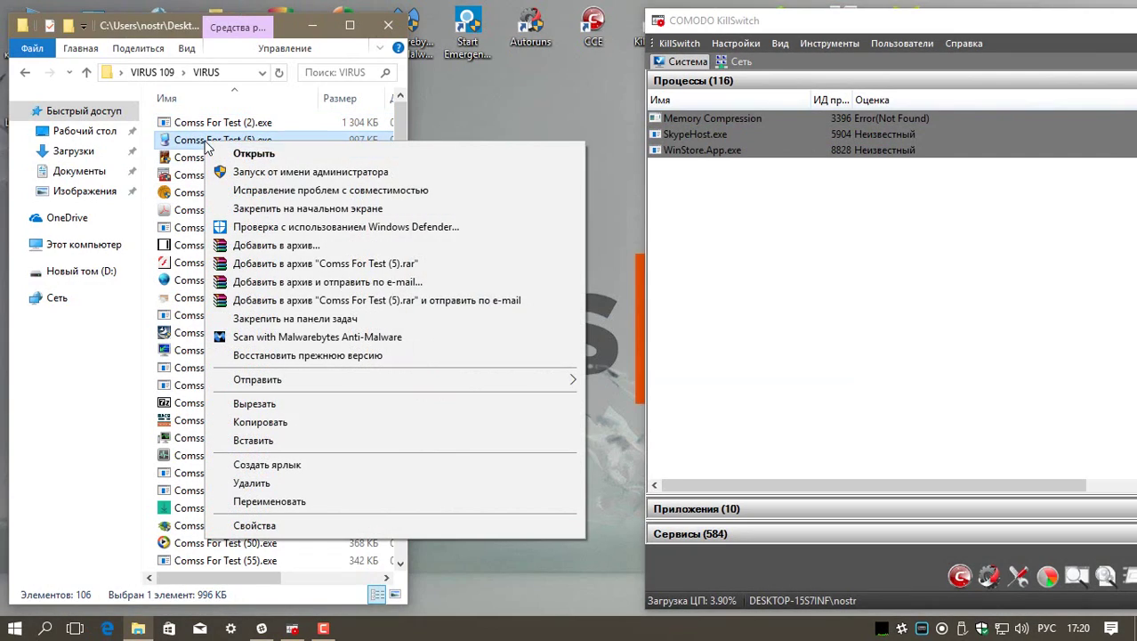
{"action": "left_click", "coordinate": [251, 172]}
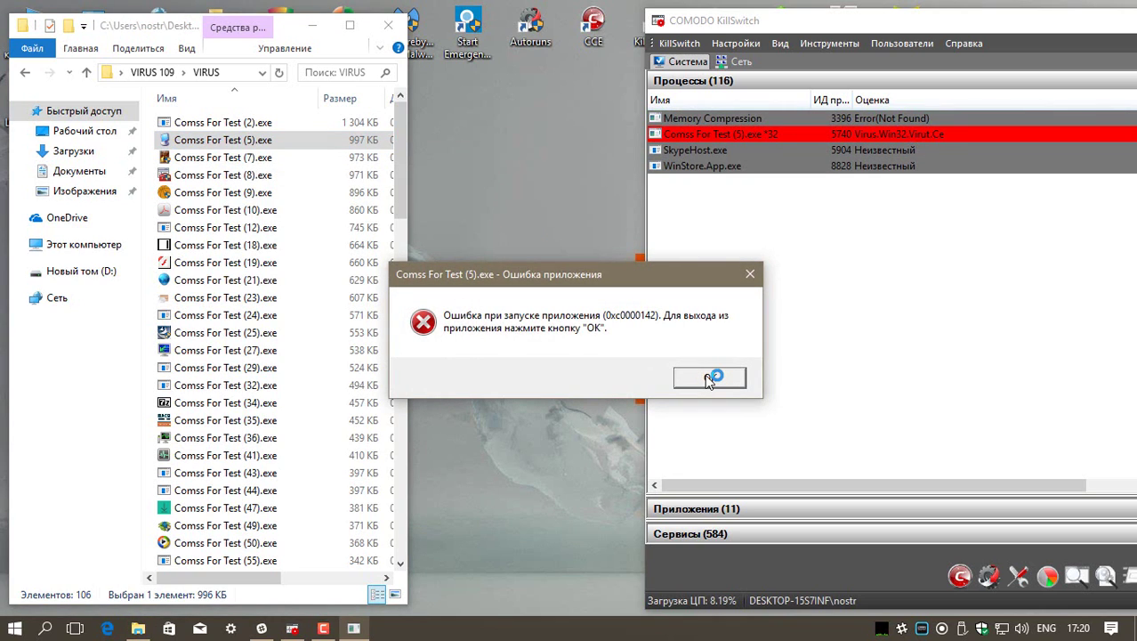
{"action": "left_click", "coordinate": [708, 377]}
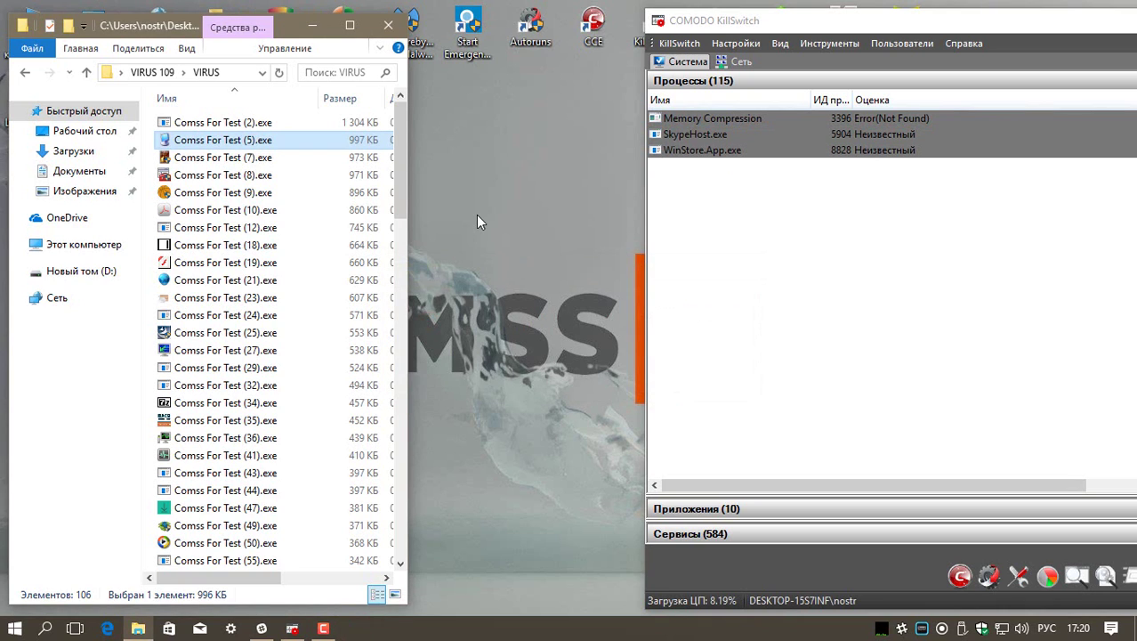
Run Comss For Test (23).exe as administrator with the express install of Growtopia Mod Simulator, and close the windows it opens
{"action": "left_click", "coordinate": [207, 159]}
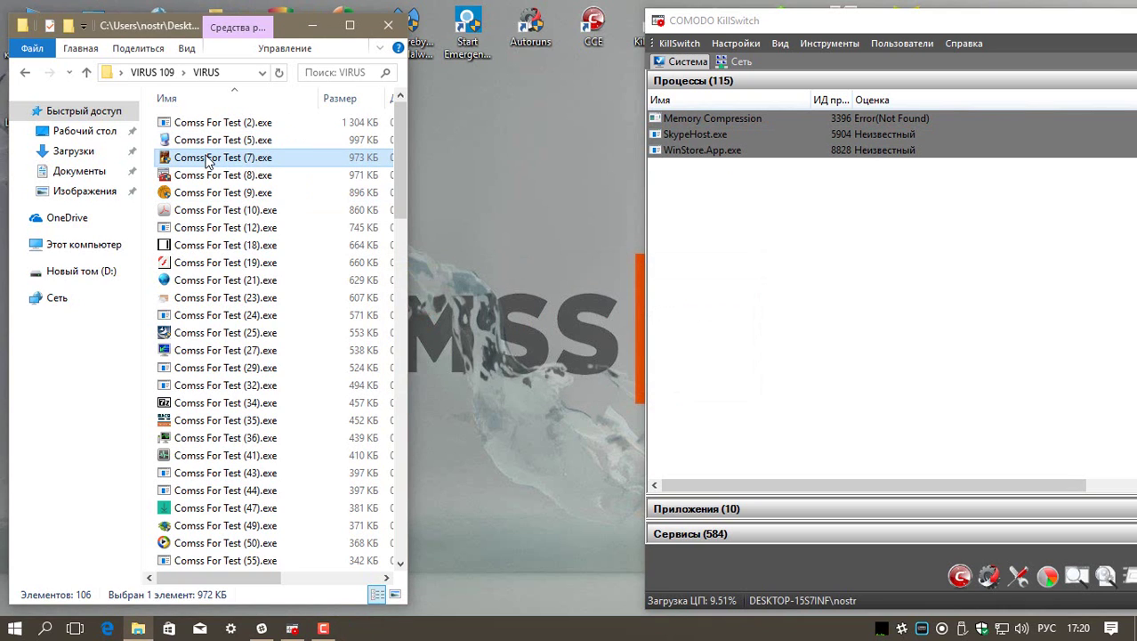
{"action": "right_click", "coordinate": [210, 333]}
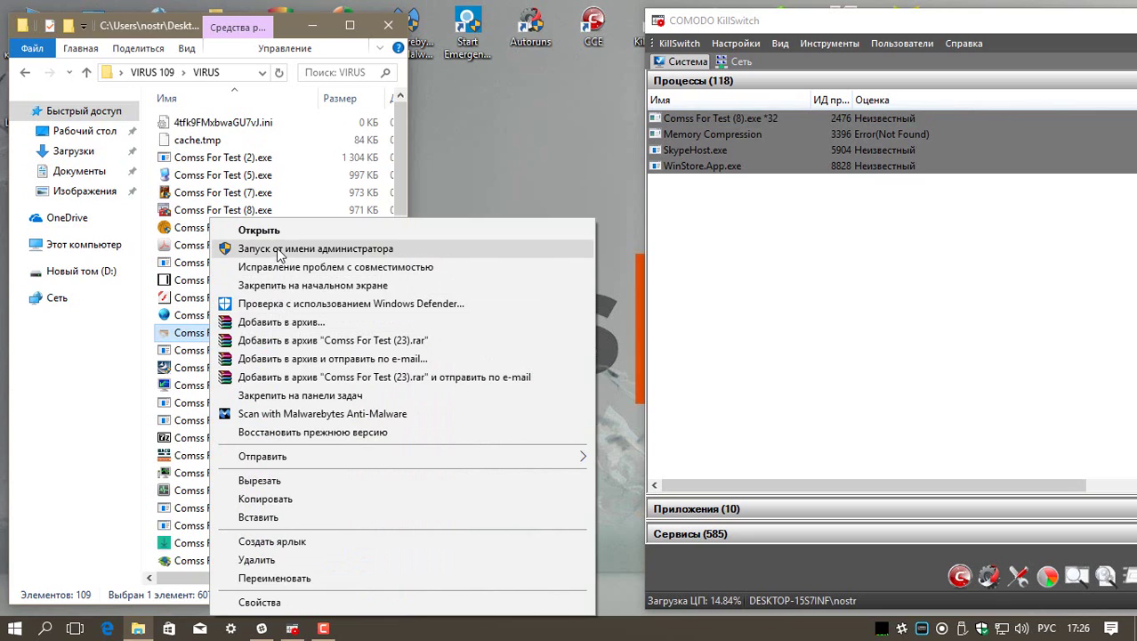
{"action": "left_click", "coordinate": [279, 252]}
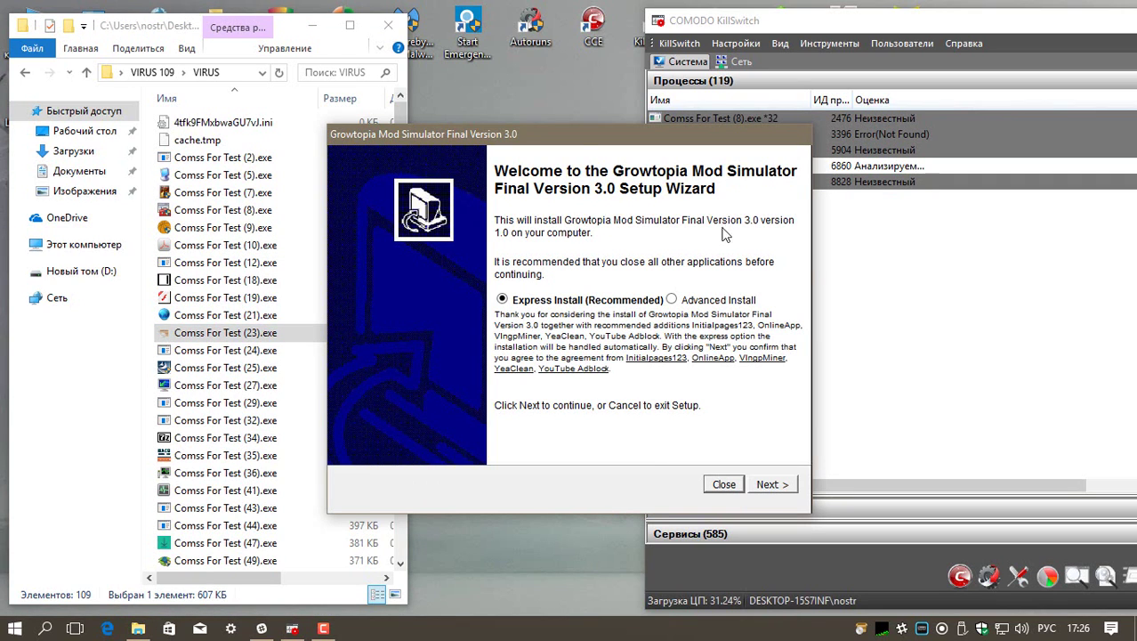
{"action": "left_click_drag", "start_coordinate": [580, 137], "coordinate": [382, 104]}
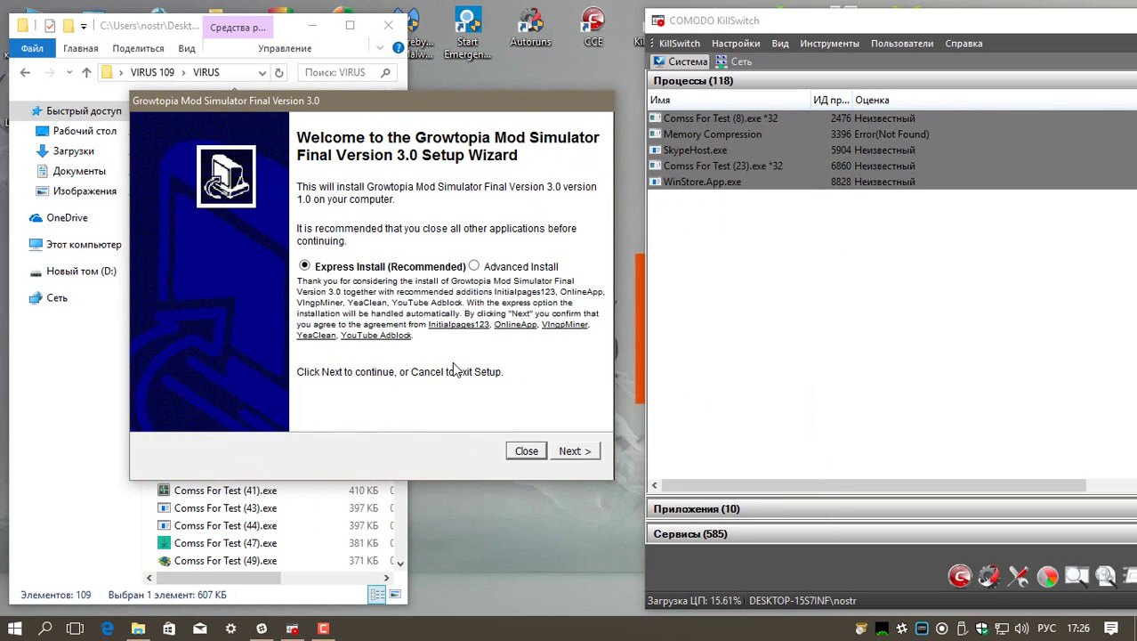
{"action": "left_click", "coordinate": [570, 451]}
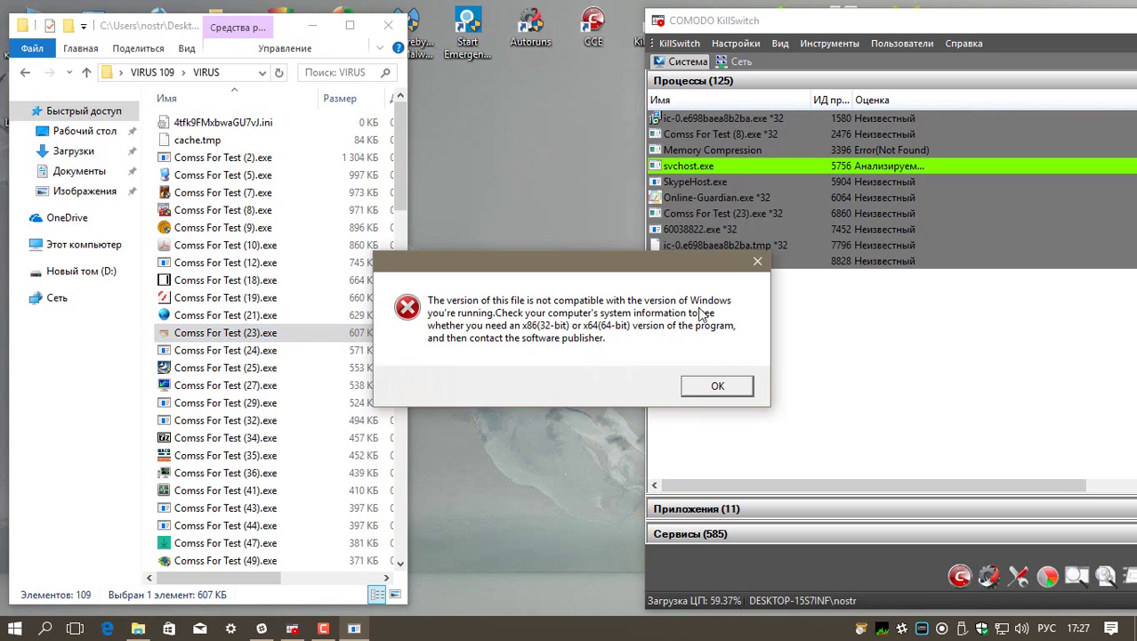
{"action": "left_click", "coordinate": [718, 387]}
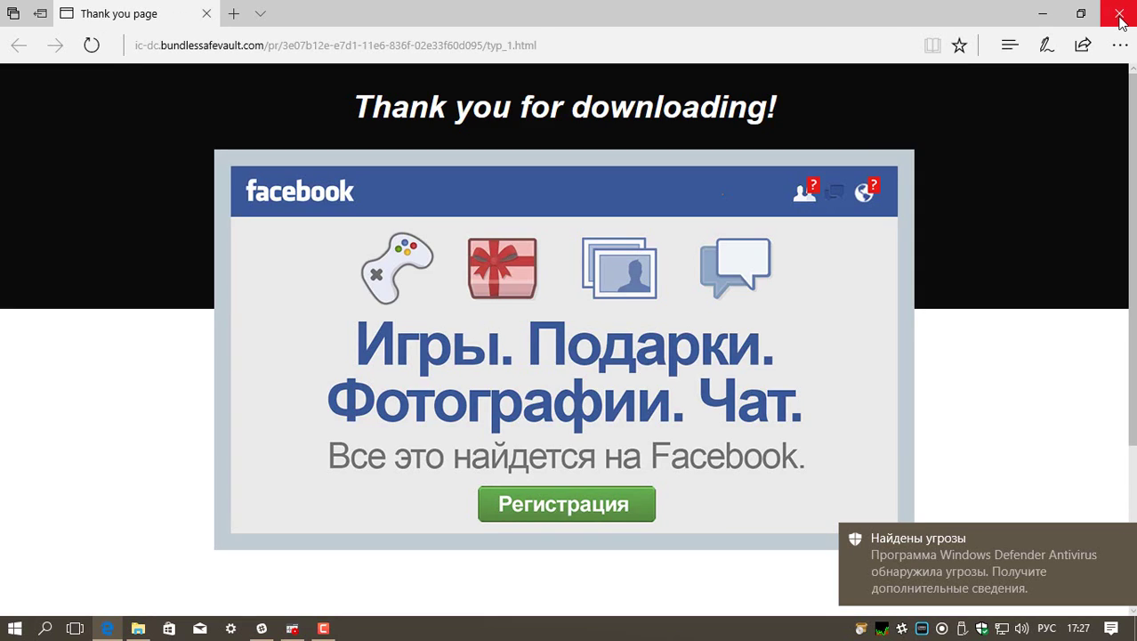
{"action": "left_click", "coordinate": [1119, 16]}
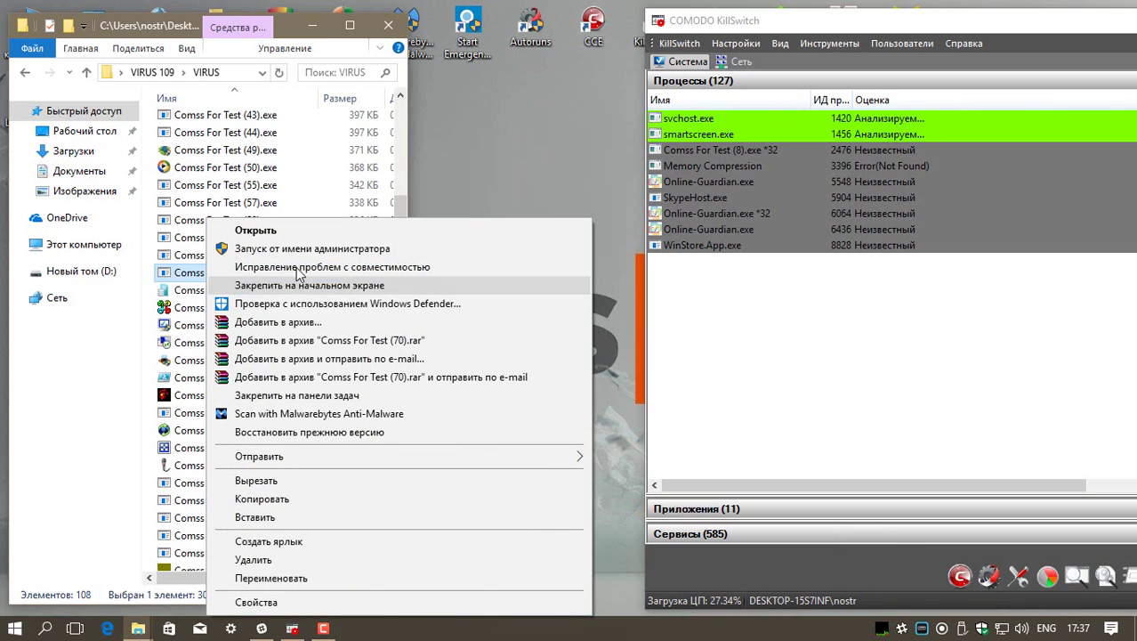
Run Comss For Test (70).exe and Comss For Test (87).exe as administrator, and close the KNiFE tRAiNER window
{"action": "left_click", "coordinate": [303, 250]}
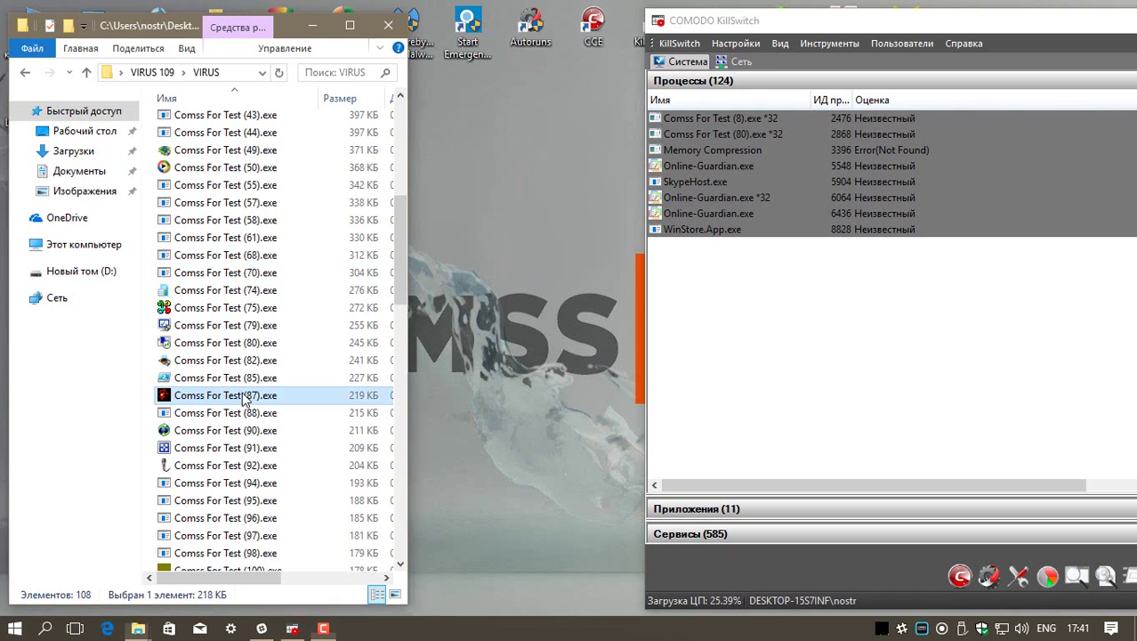
{"action": "right_click", "coordinate": [237, 396]}
{"action": "left_click", "coordinate": [312, 255]}
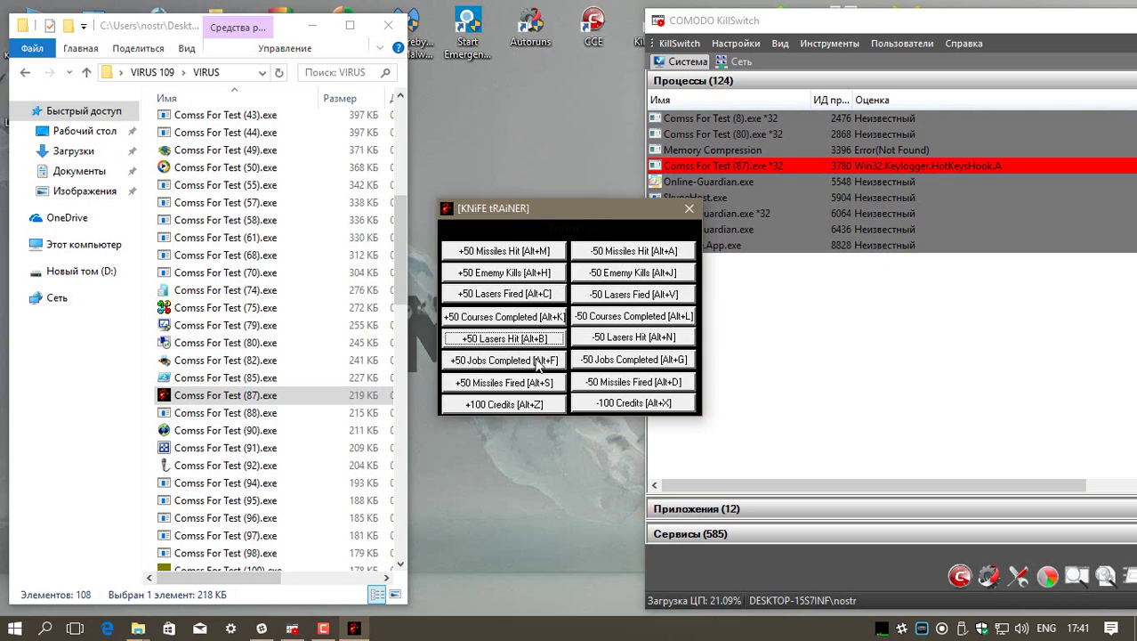
{"action": "left_click", "coordinate": [688, 209]}
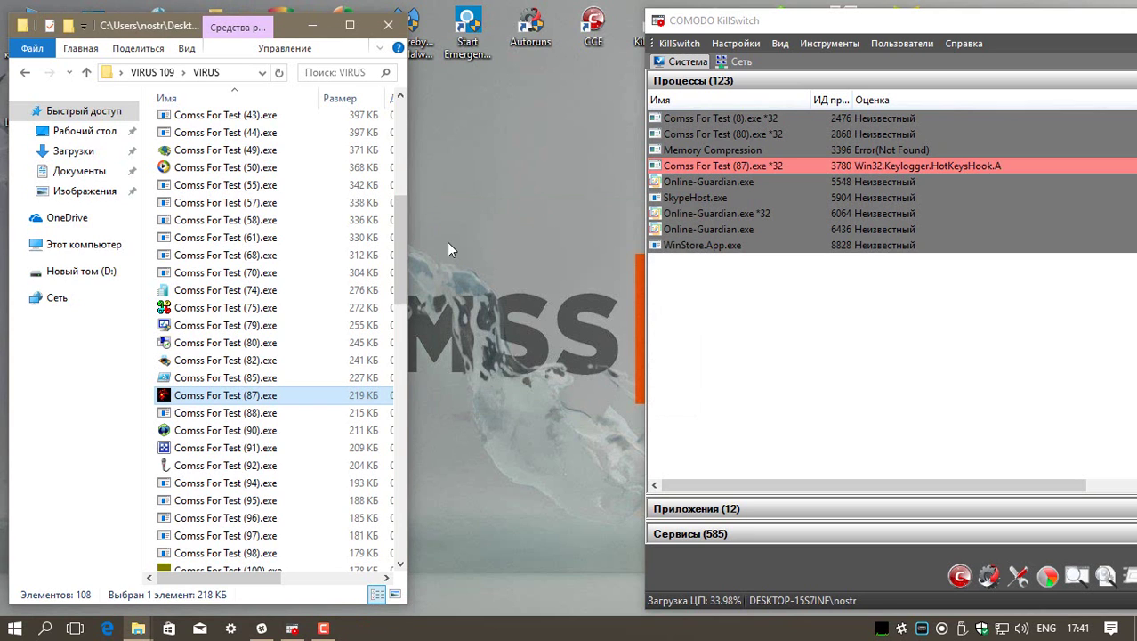
Run the samples Comss For Test (108).exe and Comss For Test (130).exe as administrator
{"action": "scroll", "coordinate": [222, 411], "scroll_direction": "down", "scroll_amount": 8}
{"action": "right_click", "coordinate": [233, 240]}
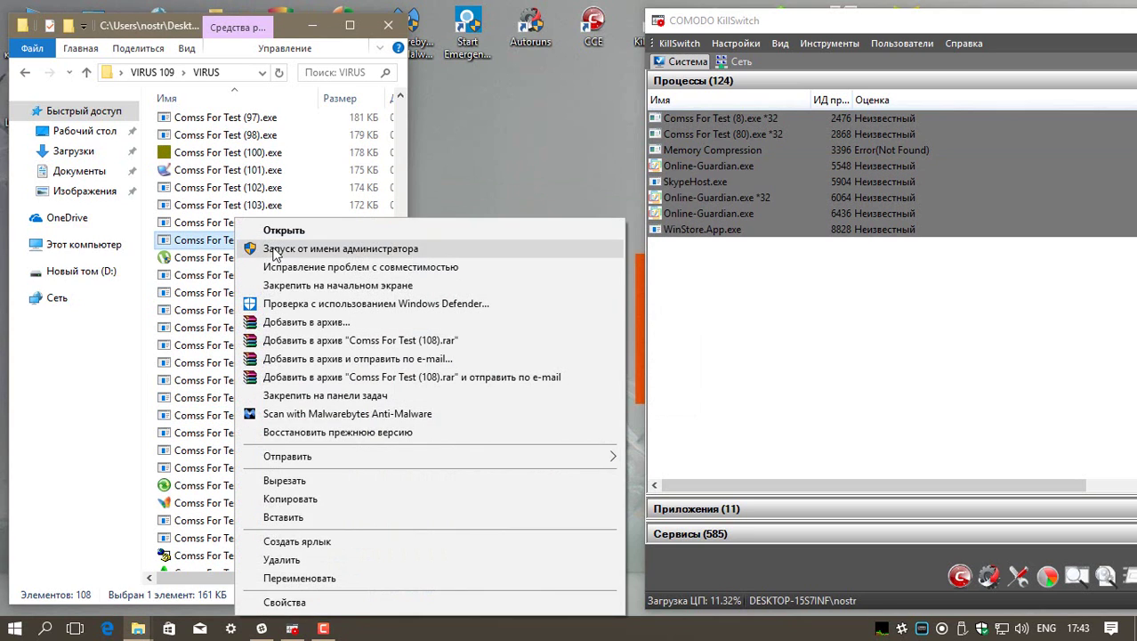
{"action": "left_click", "coordinate": [294, 252]}
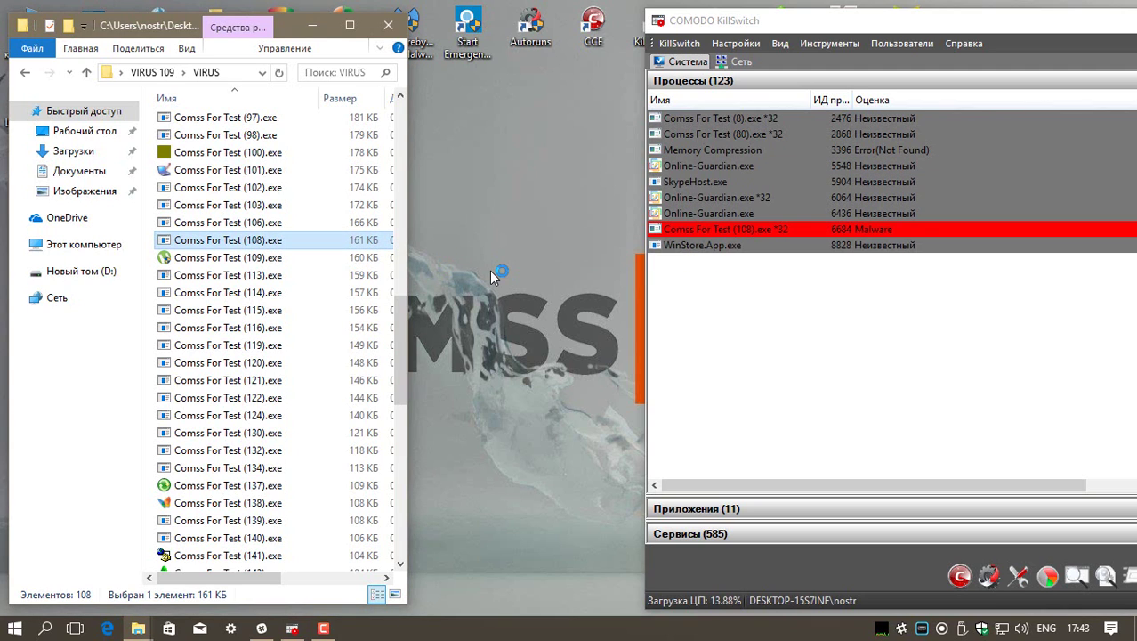
{"action": "left_click", "coordinate": [233, 258]}
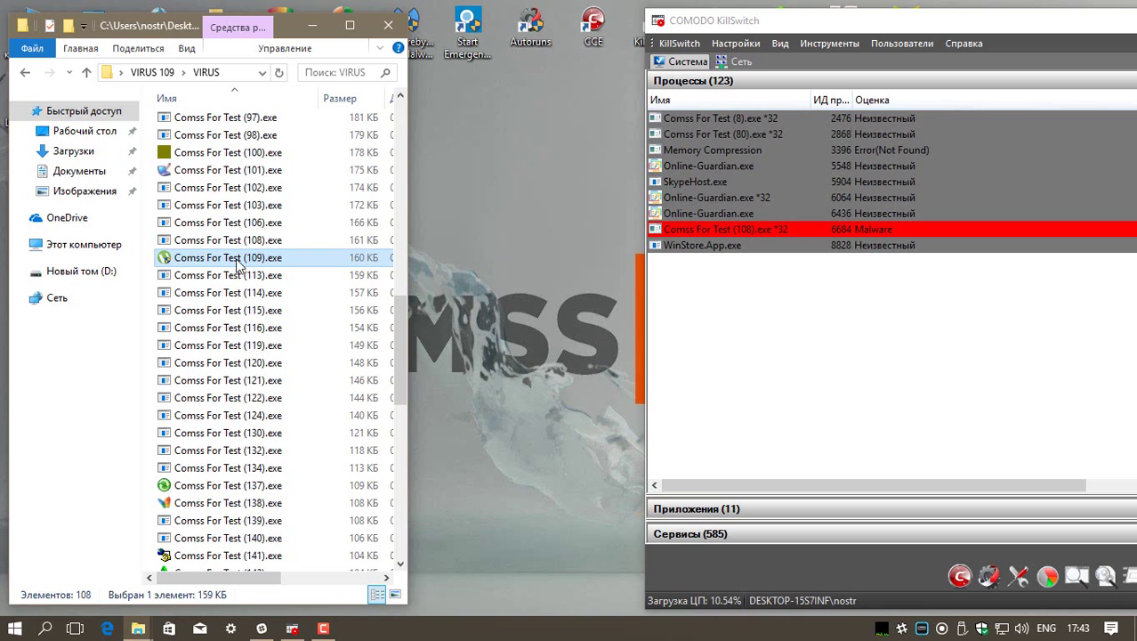
{"action": "right_click", "coordinate": [233, 433]}
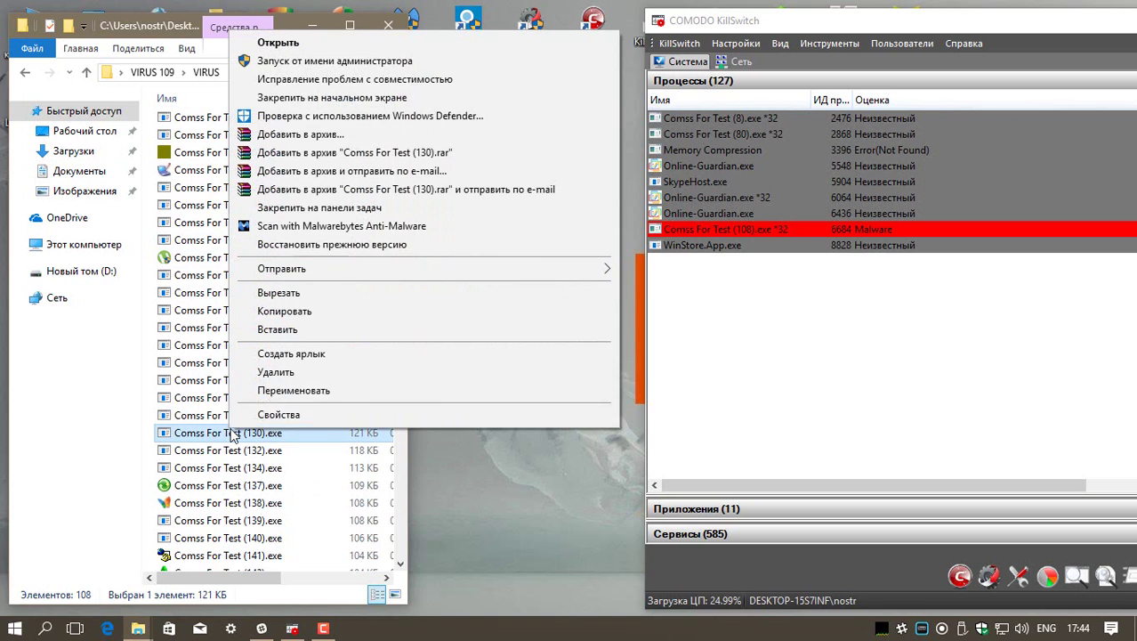
{"action": "left_click", "coordinate": [361, 62]}
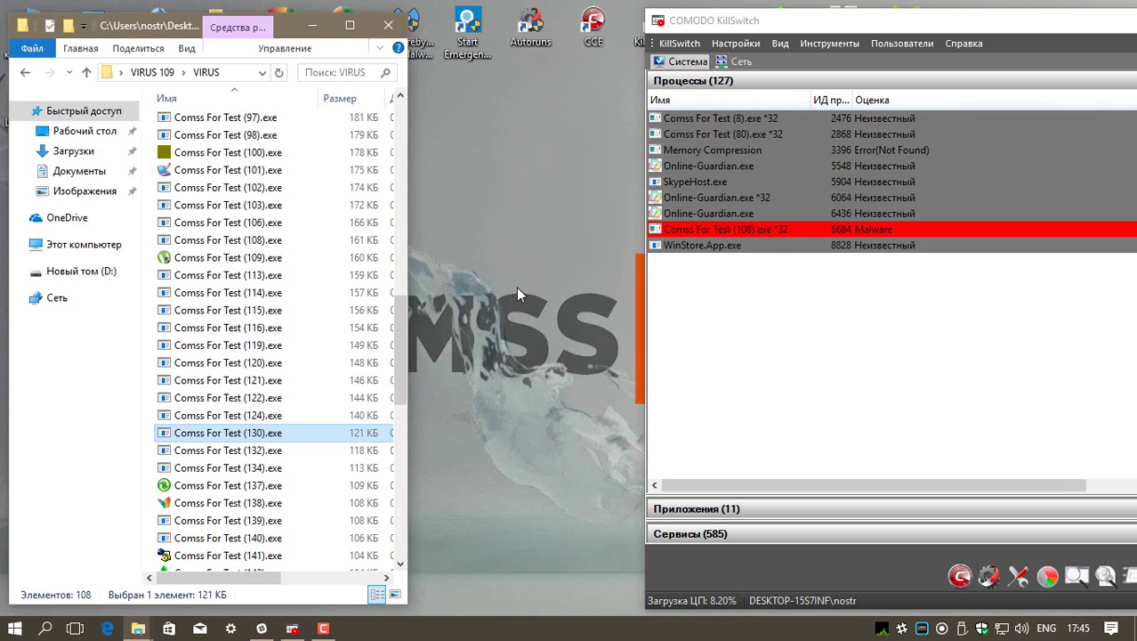
Run the samples Comss For Test (152).exe and Comss For Test (153).exe as administrator
{"action": "right_click", "coordinate": [233, 266]}
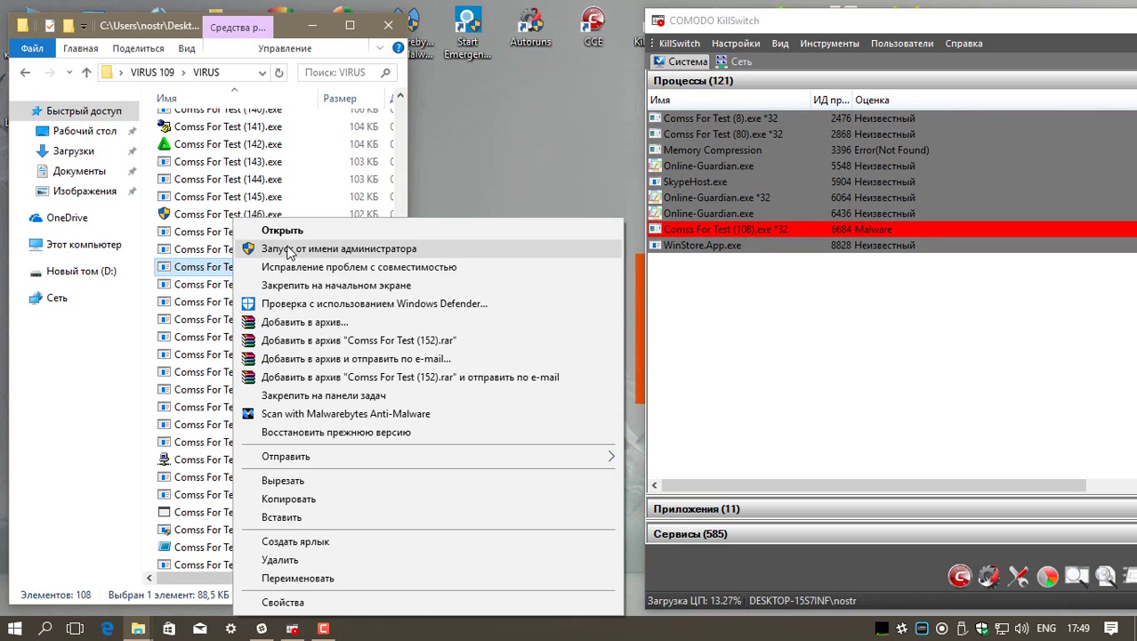
{"action": "left_click", "coordinate": [294, 249]}
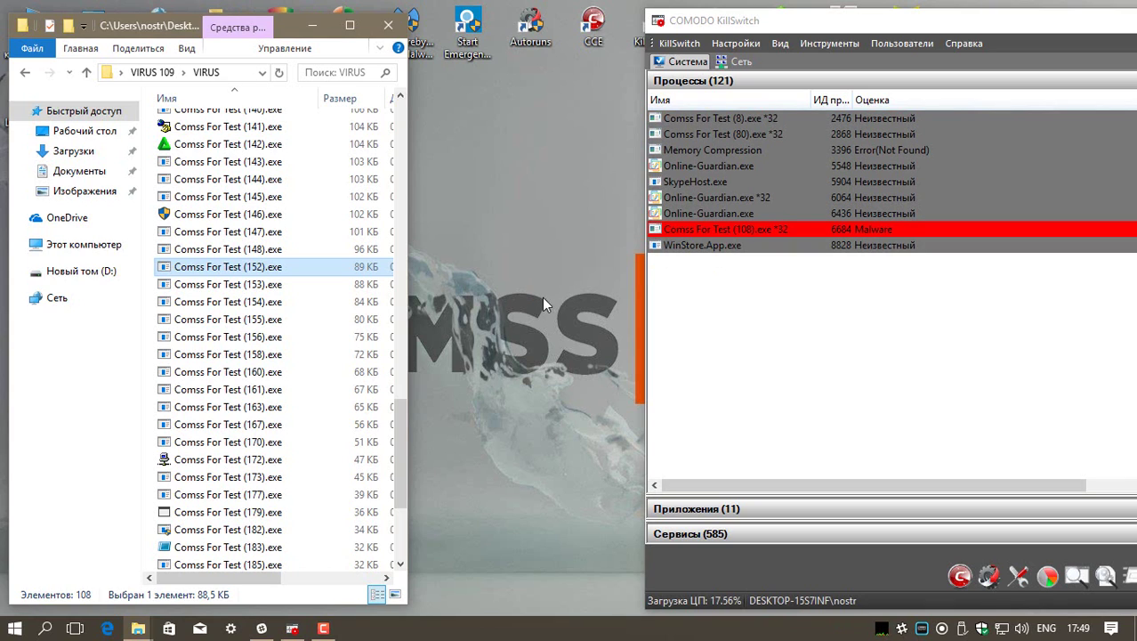
{"action": "left_click", "coordinate": [253, 287]}
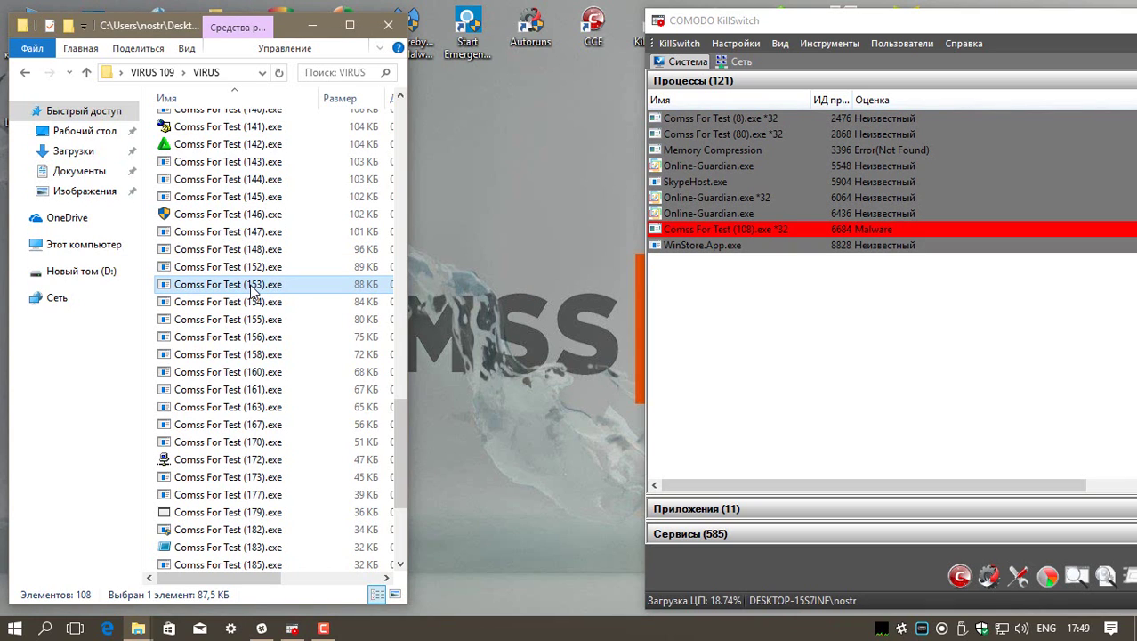
{"action": "right_click", "coordinate": [253, 293]}
{"action": "left_click", "coordinate": [523, 249]}
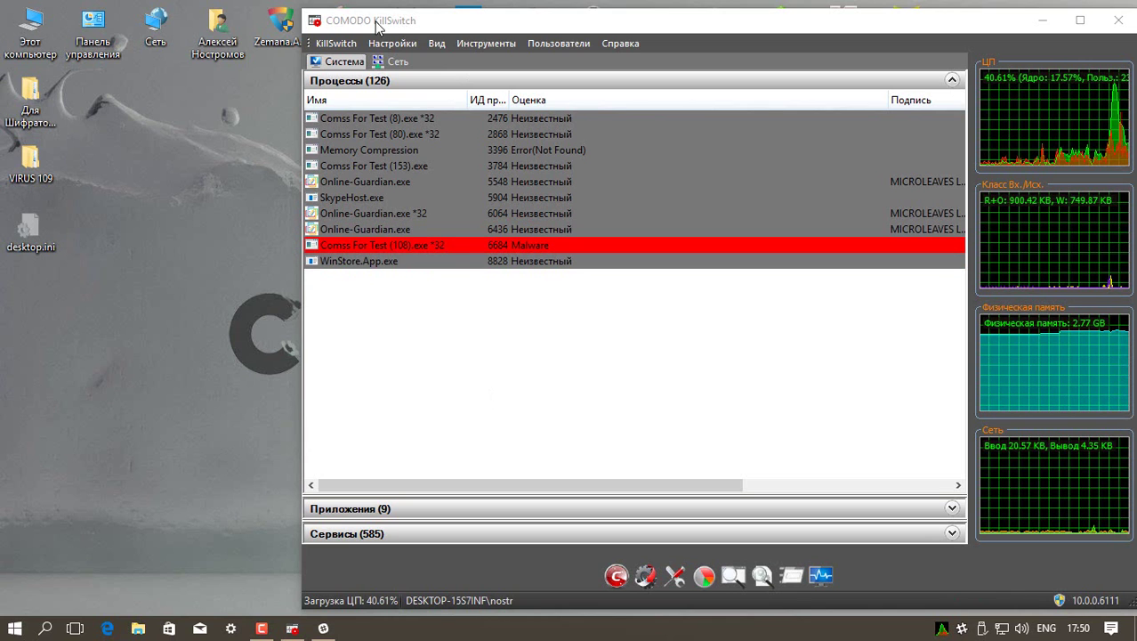
Move the KillSwitch window aside and reopen the VIRUS subfolder of the VIRUS 109 desktop folder
{"action": "left_click_drag", "start_coordinate": [383, 23], "coordinate": [720, 19]}
{"action": "double_click", "coordinate": [30, 161]}
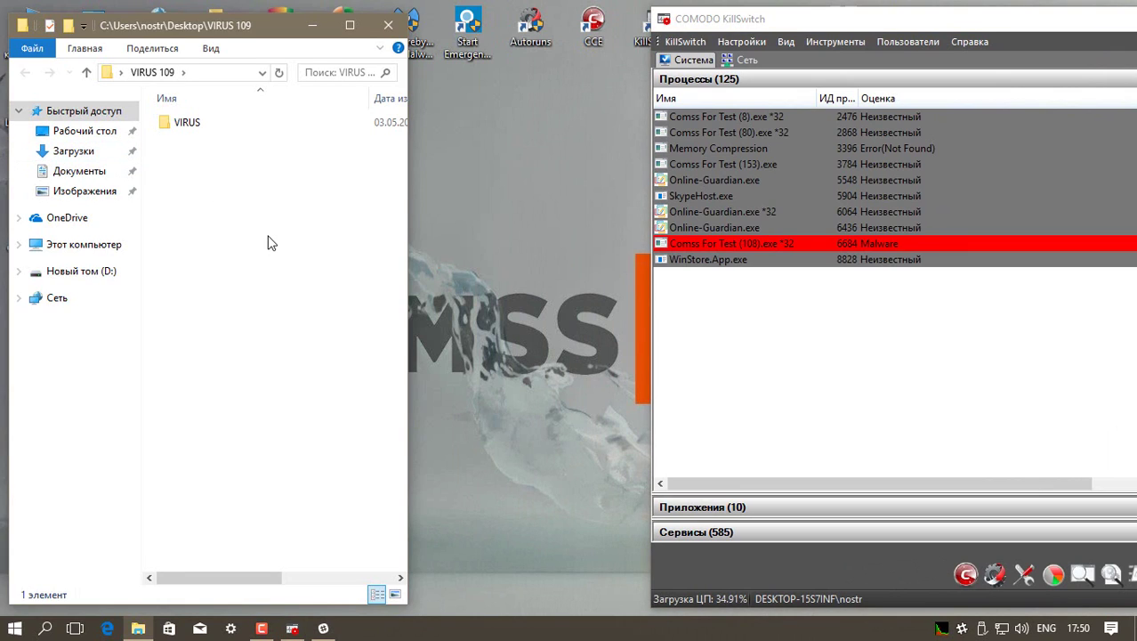
{"action": "double_click", "coordinate": [185, 124]}
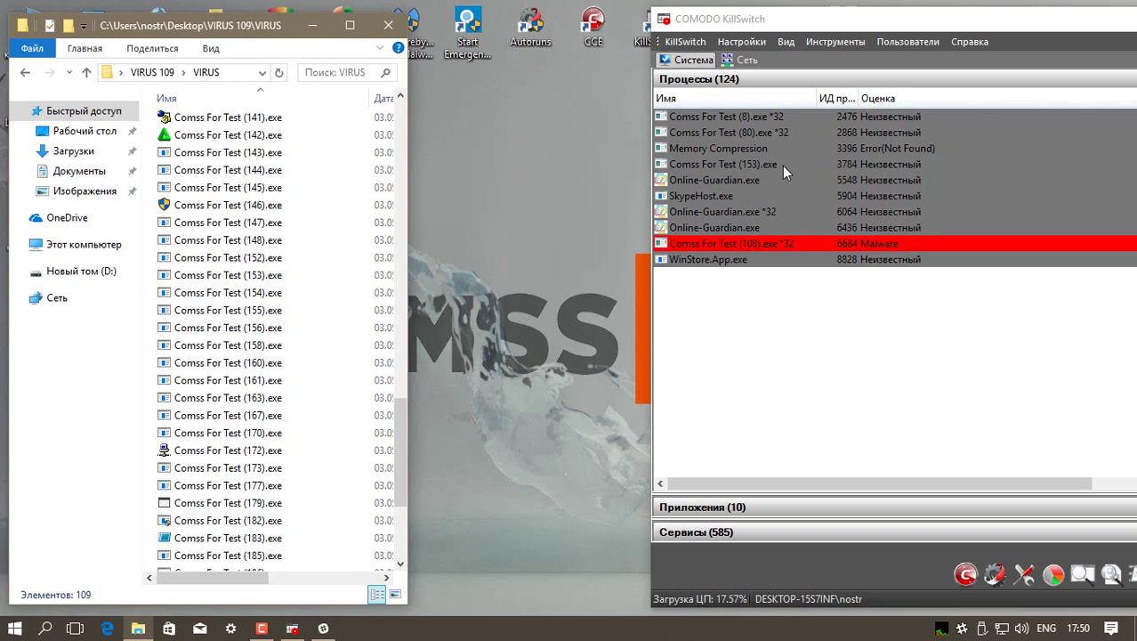
Run the samples Comss For Test (161).exe and Comss For Test (167).exe as administrator
{"action": "right_click", "coordinate": [218, 380]}
{"action": "left_click", "coordinate": [480, 249]}
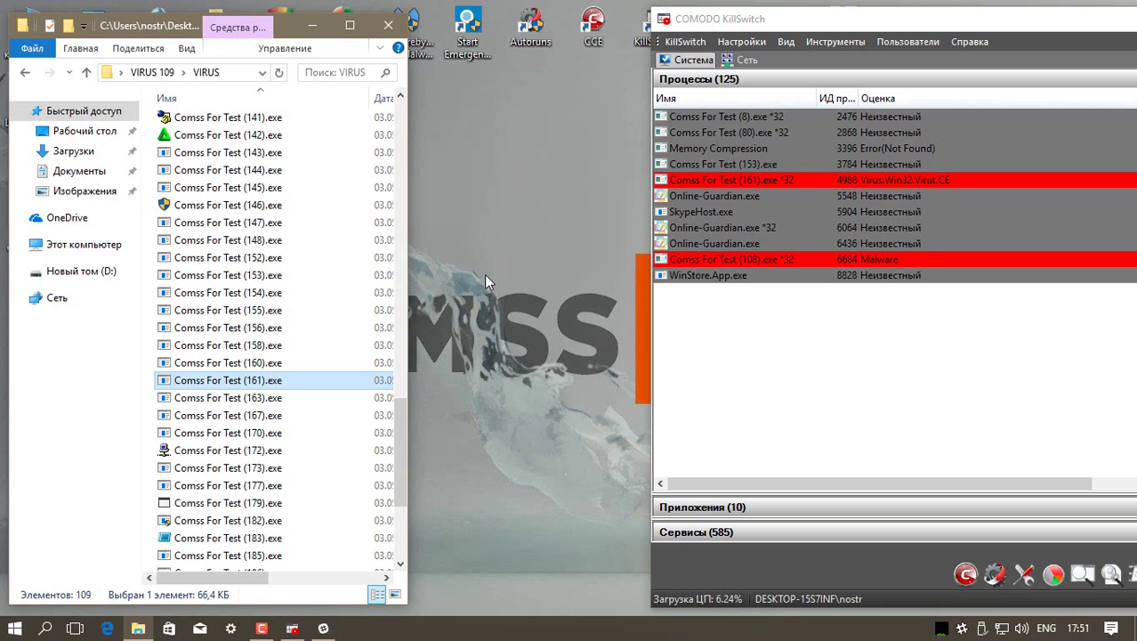
{"action": "right_click", "coordinate": [239, 414]}
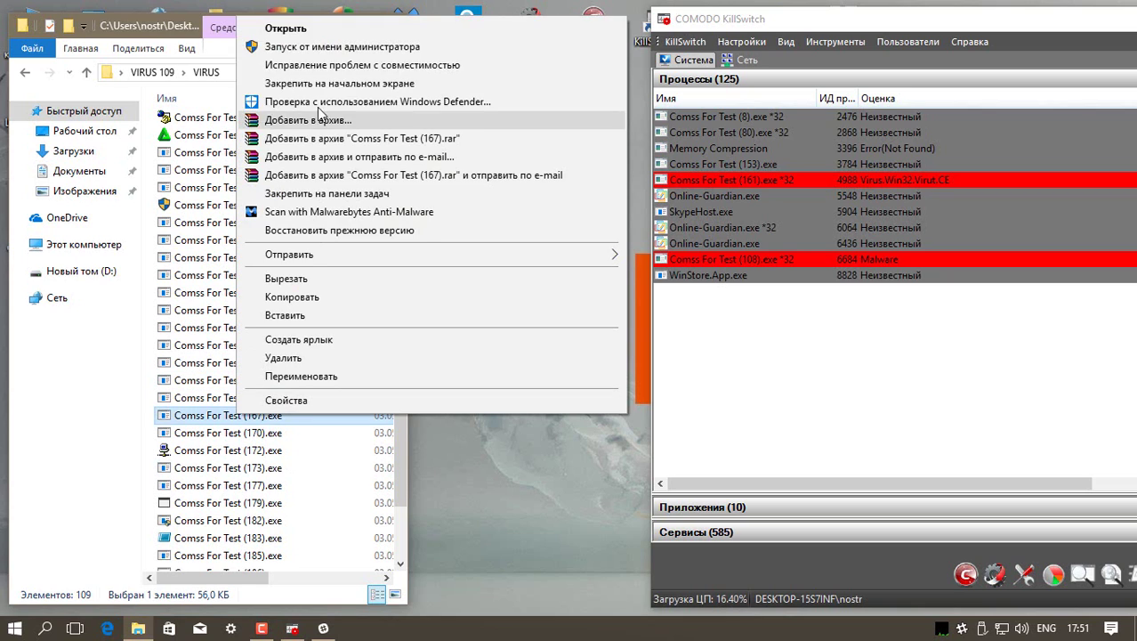
{"action": "left_click", "coordinate": [325, 49]}
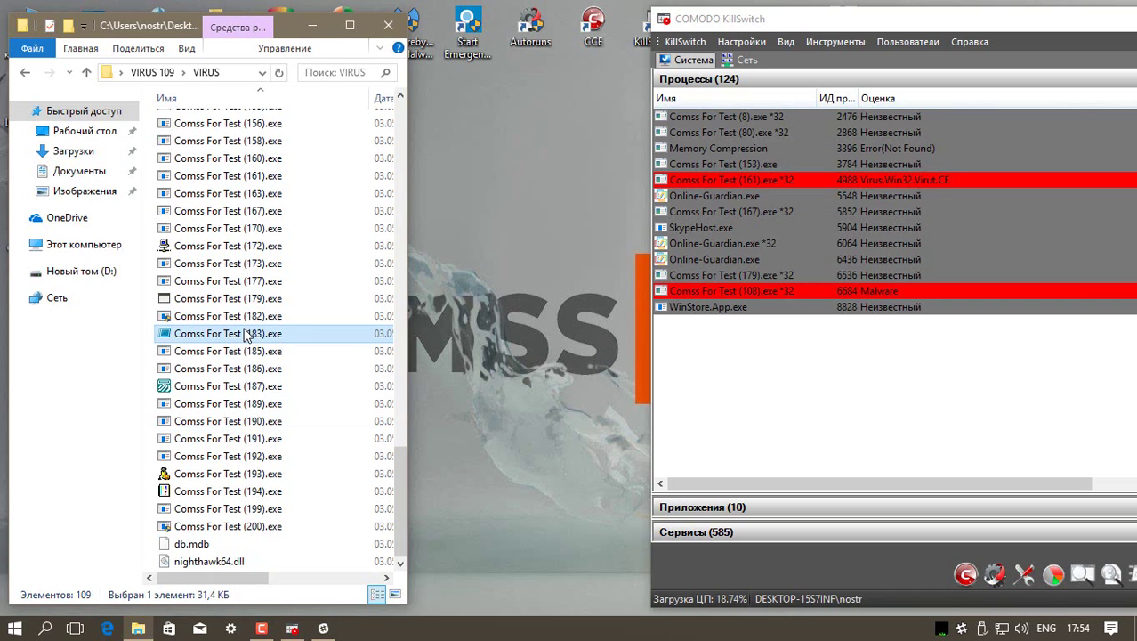
Try to run Comss For Test (183).exe as administrator, dismiss the account control notice, and run Comss For Test (187).exe the same way
{"action": "right_click", "coordinate": [246, 333]}
{"action": "left_click", "coordinate": [302, 250]}
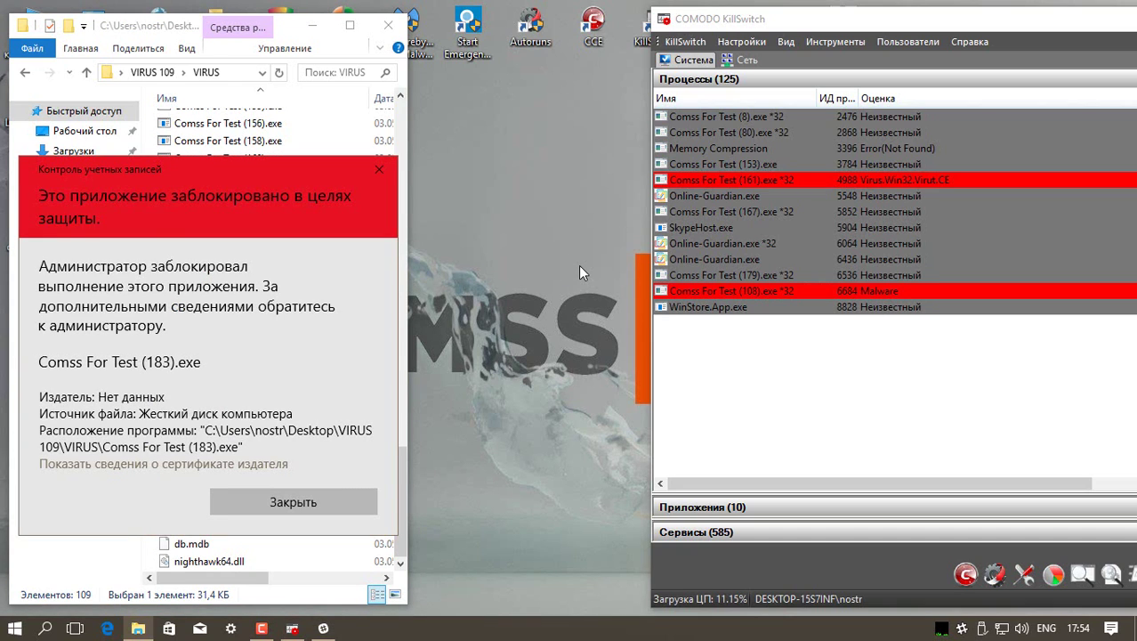
{"action": "left_click", "coordinate": [307, 503]}
{"action": "left_click", "coordinate": [253, 387]}
{"action": "right_click", "coordinate": [255, 387]}
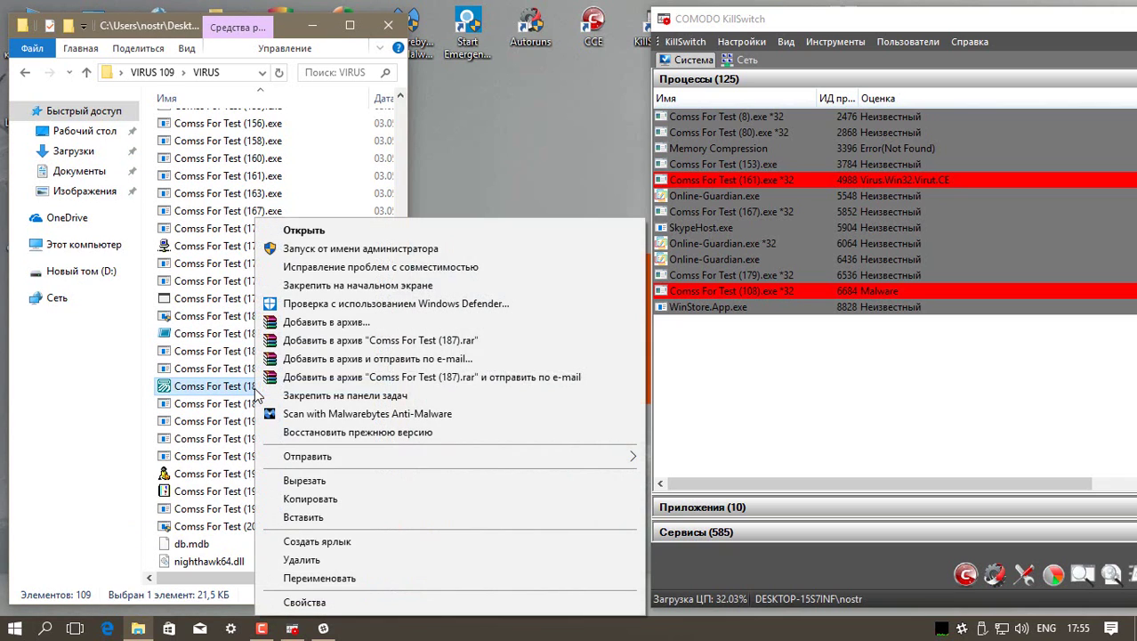
{"action": "left_click", "coordinate": [360, 251]}
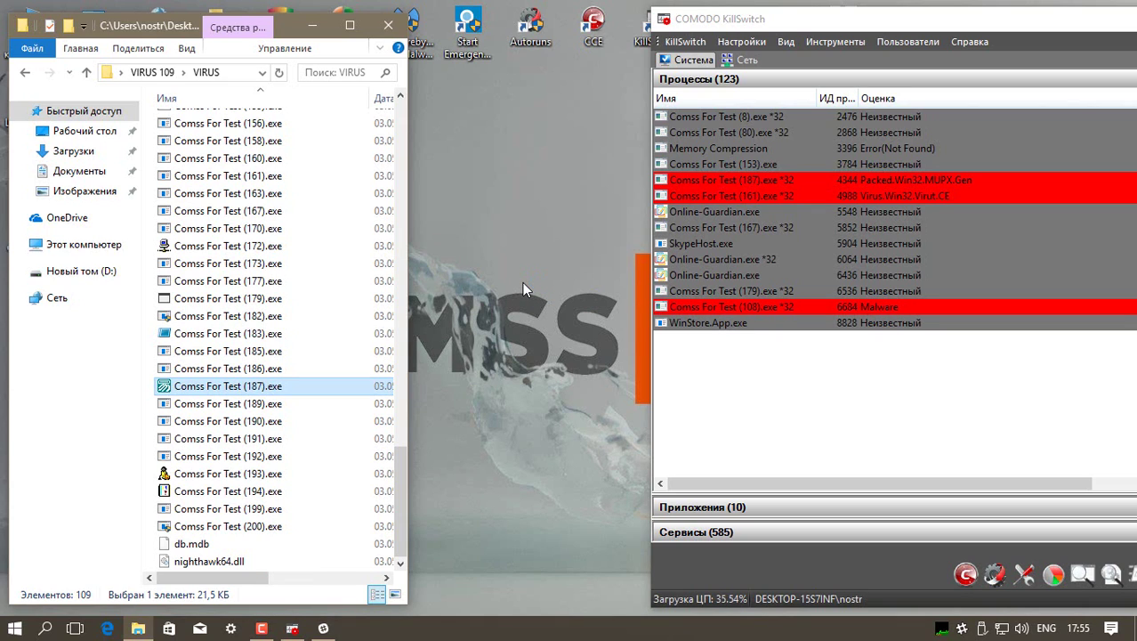
Run the last sample in the folder, Comss For Test (200).exe, as administrator
{"action": "left_click", "coordinate": [253, 526]}
{"action": "right_click", "coordinate": [253, 526]}
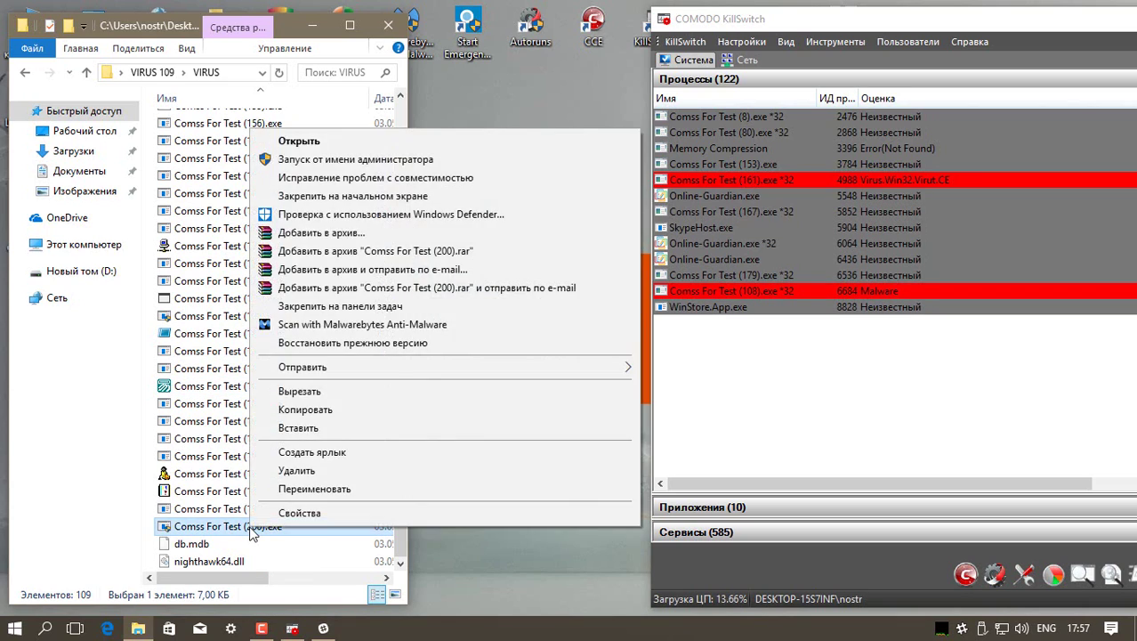
{"action": "left_click", "coordinate": [369, 159]}
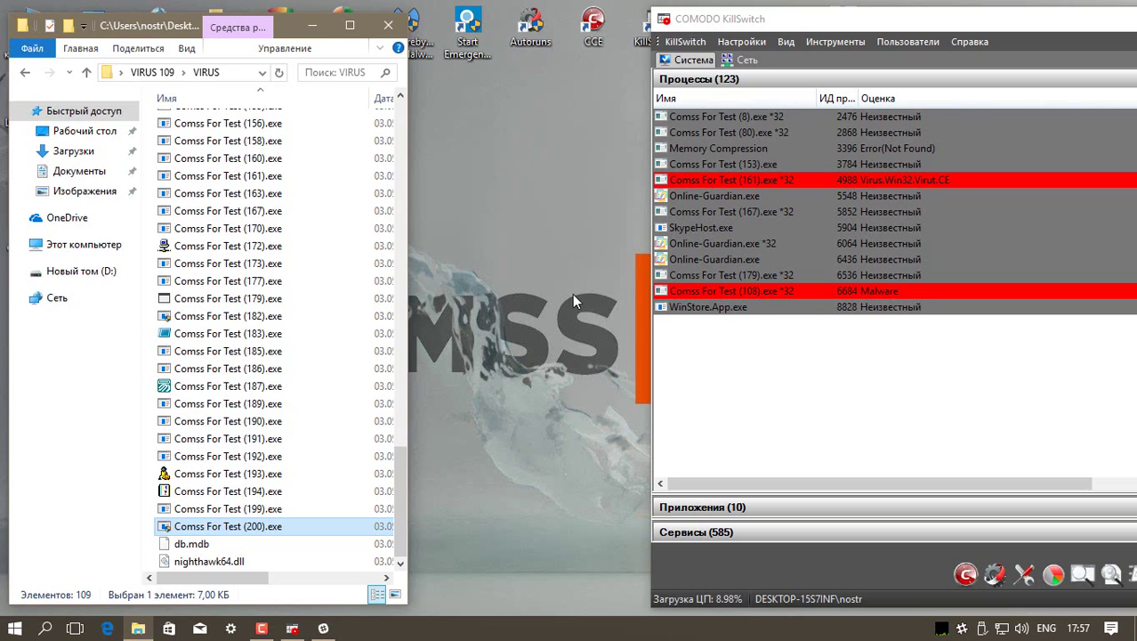
Delete the leftover files db.mdb, nighthawk64.dll, 4tfk9FMxbwaGU7vJ.ini and cache.tmp from the VIRUS folder, leaving only the samples
{"action": "left_click", "coordinate": [246, 547]}
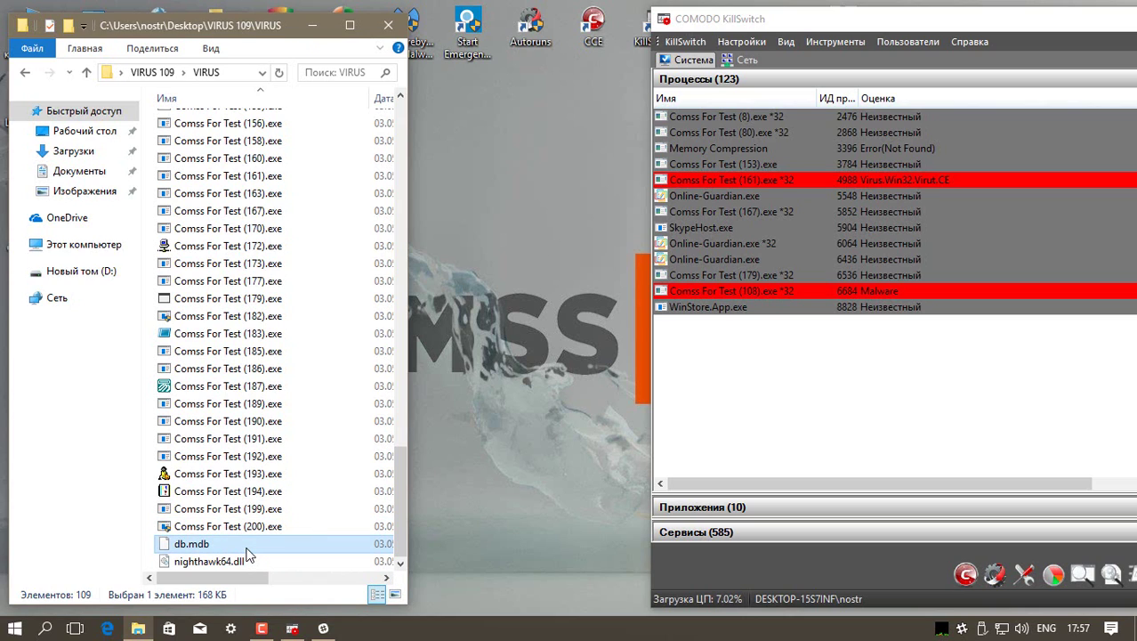
{"action": "left_click", "coordinate": [247, 556]}
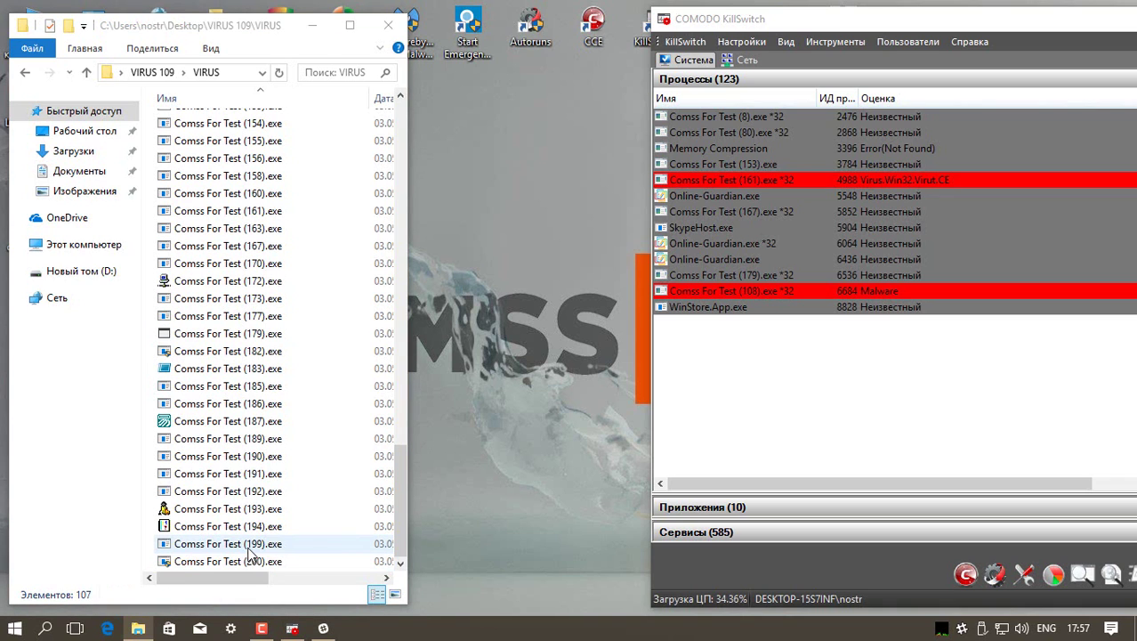
{"action": "left_click_drag", "start_coordinate": [399, 516], "coordinate": [450, 160]}
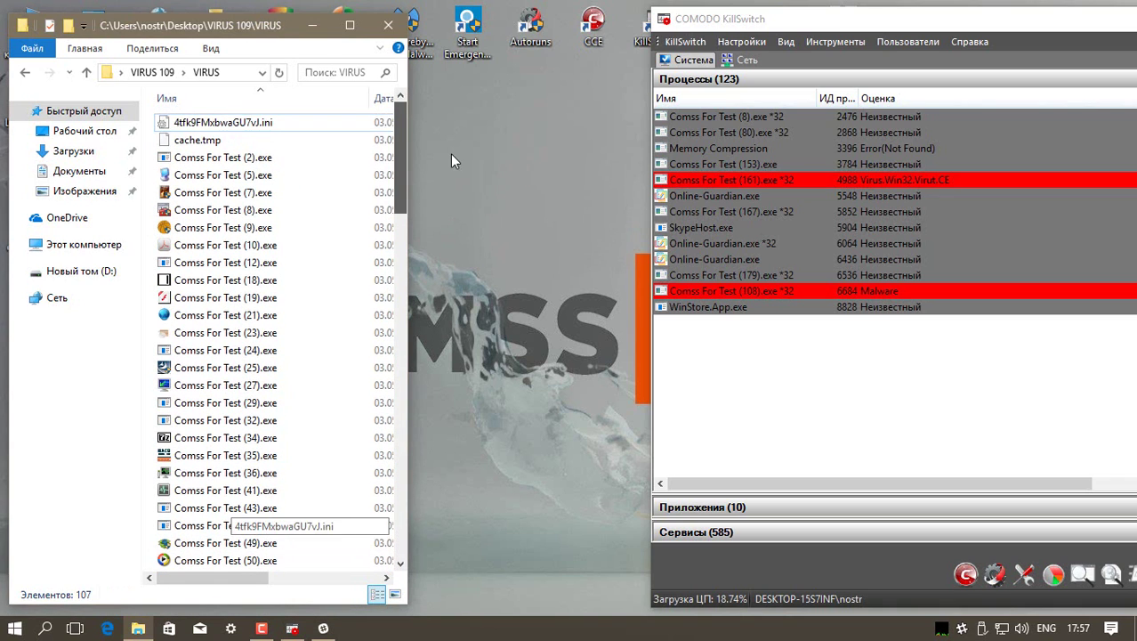
{"action": "left_click", "coordinate": [282, 126]}
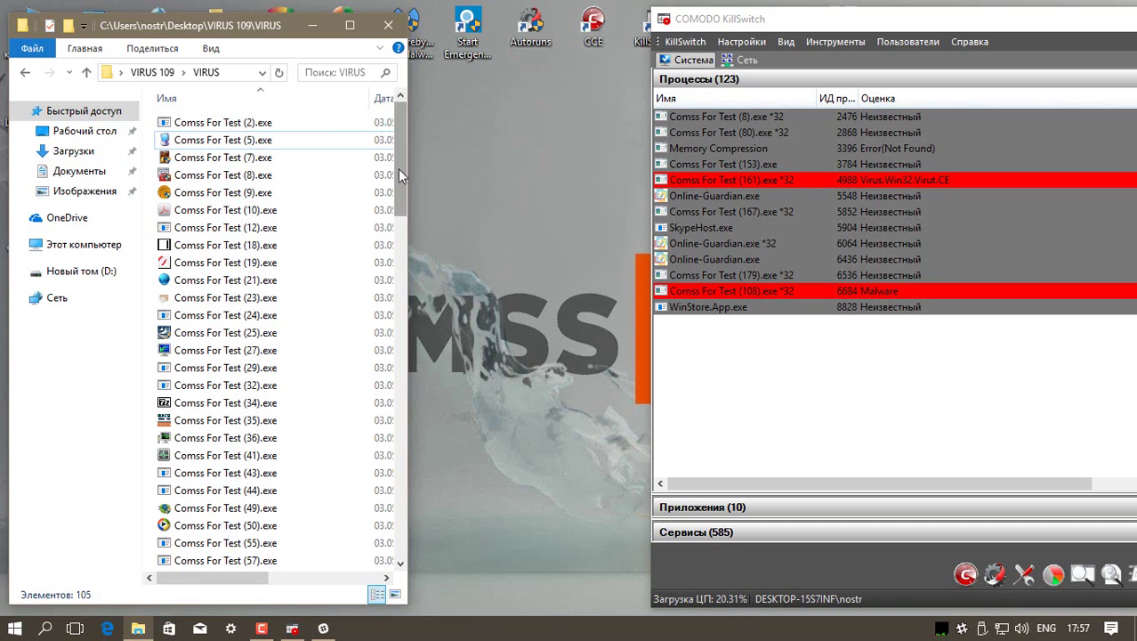
{"action": "left_click_drag", "start_coordinate": [400, 161], "coordinate": [400, 504]}
Move the KillSwitch window fully into view on the desktop
{"action": "left_click", "coordinate": [994, 25]}
{"action": "left_click_drag", "start_coordinate": [994, 25], "coordinate": [561, 26]}
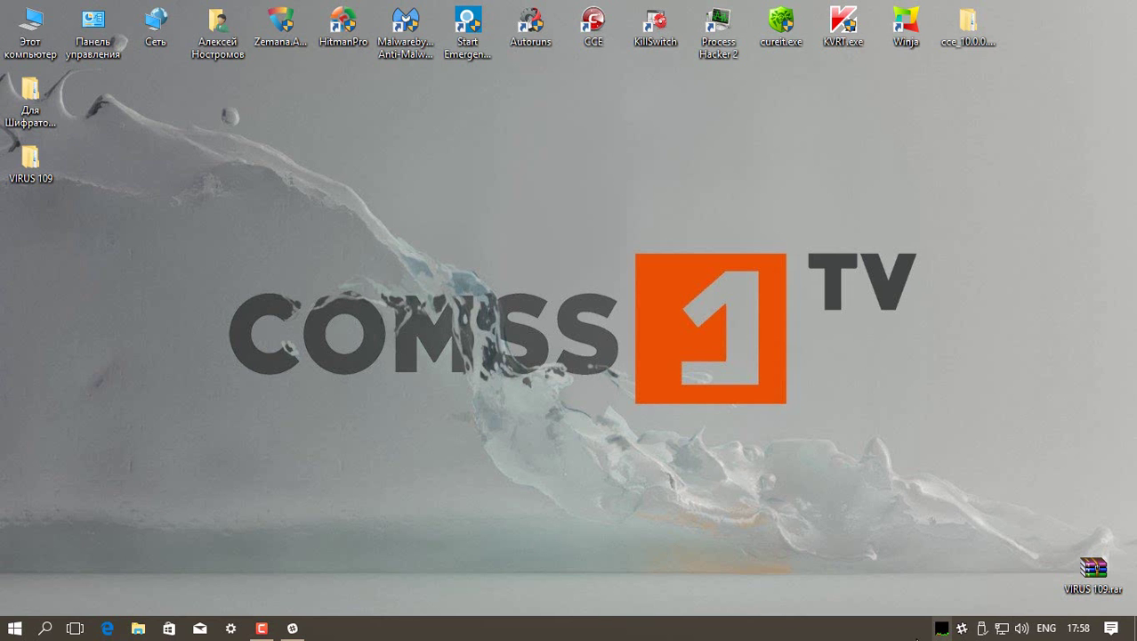
Switch to Windows Defender Security Center and start a full scan from its advanced scan options
{"action": "left_click", "coordinate": [962, 629]}
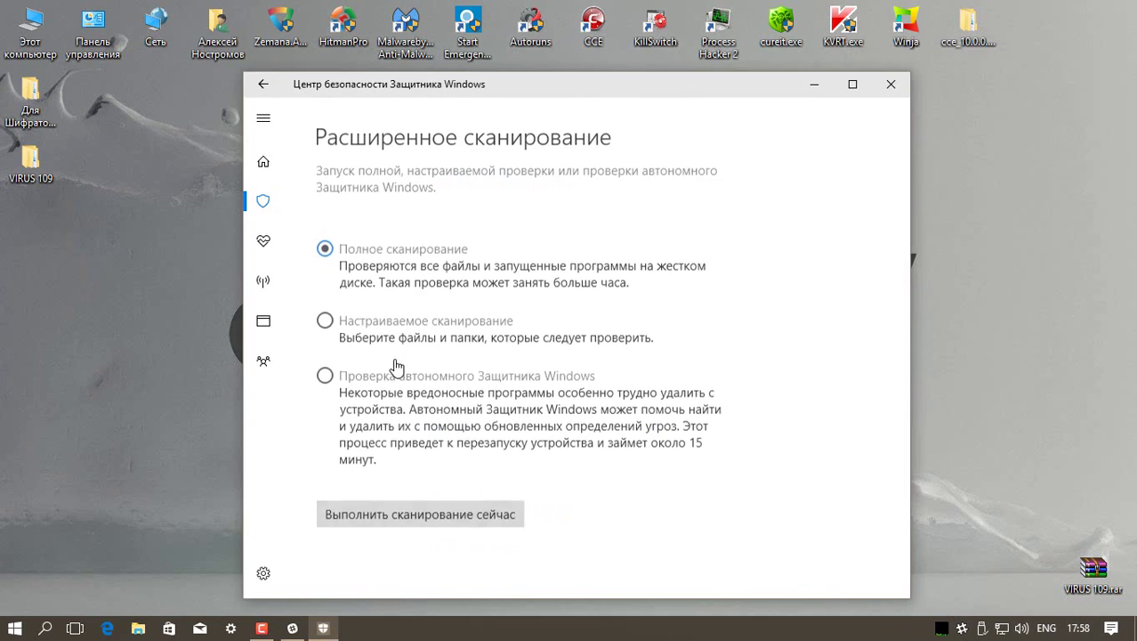
{"action": "left_click", "coordinate": [459, 519]}
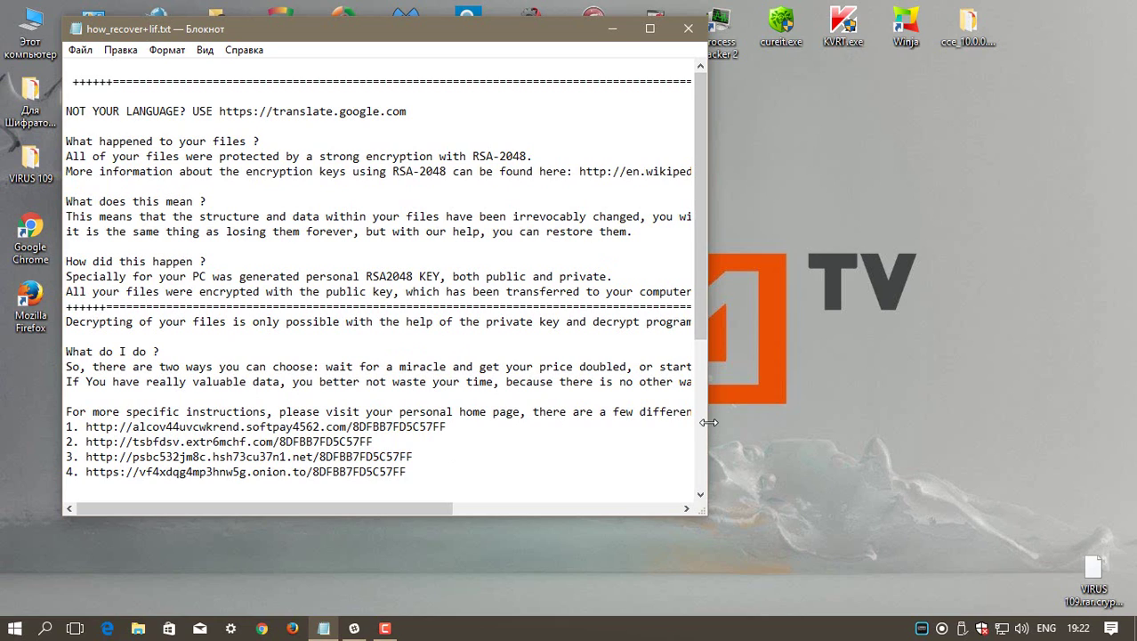
Widen the how_recover+lif.txt ransom note to read it, close it, and select the encrypted VIRUS 109 archive on the desktop
{"action": "left_click_drag", "start_coordinate": [709, 422], "coordinate": [974, 422]}
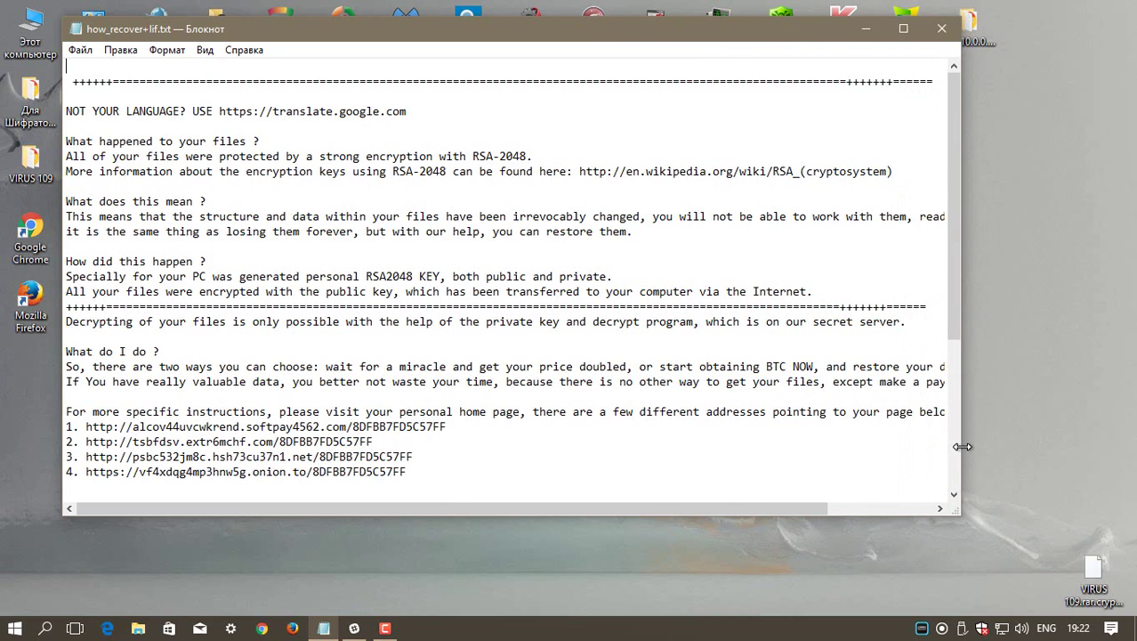
{"action": "key", "text": "alt+F4"}
{"action": "left_click", "coordinate": [1086, 569]}
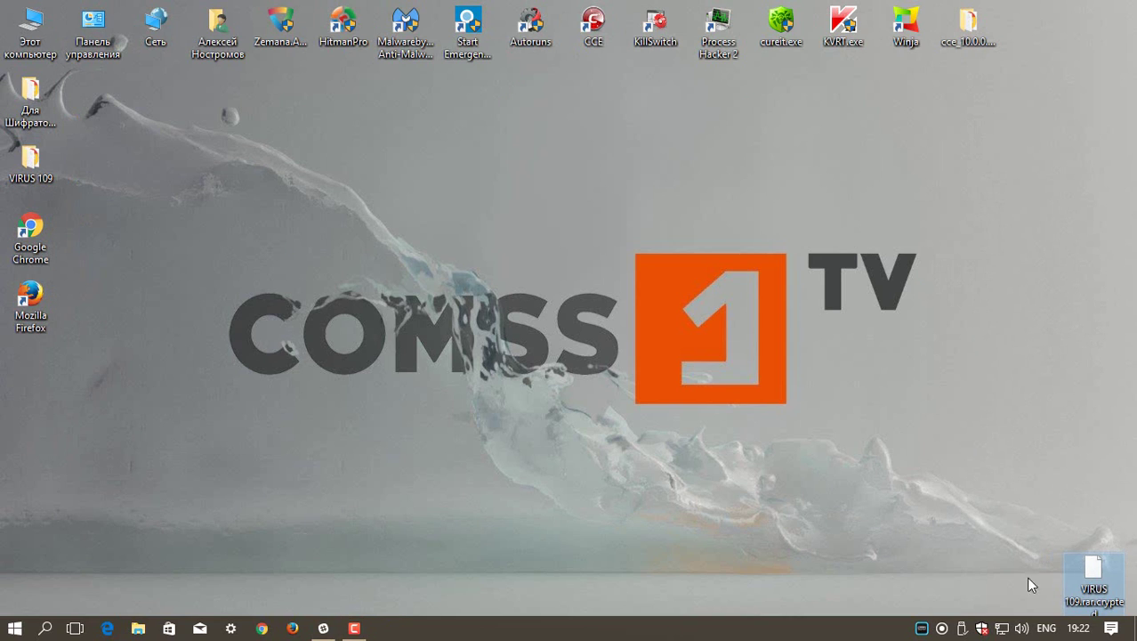
Open the Для Шифраторов desktop folder and view its how_recover+lif.txt note, then close the note
{"action": "double_click", "coordinate": [31, 97]}
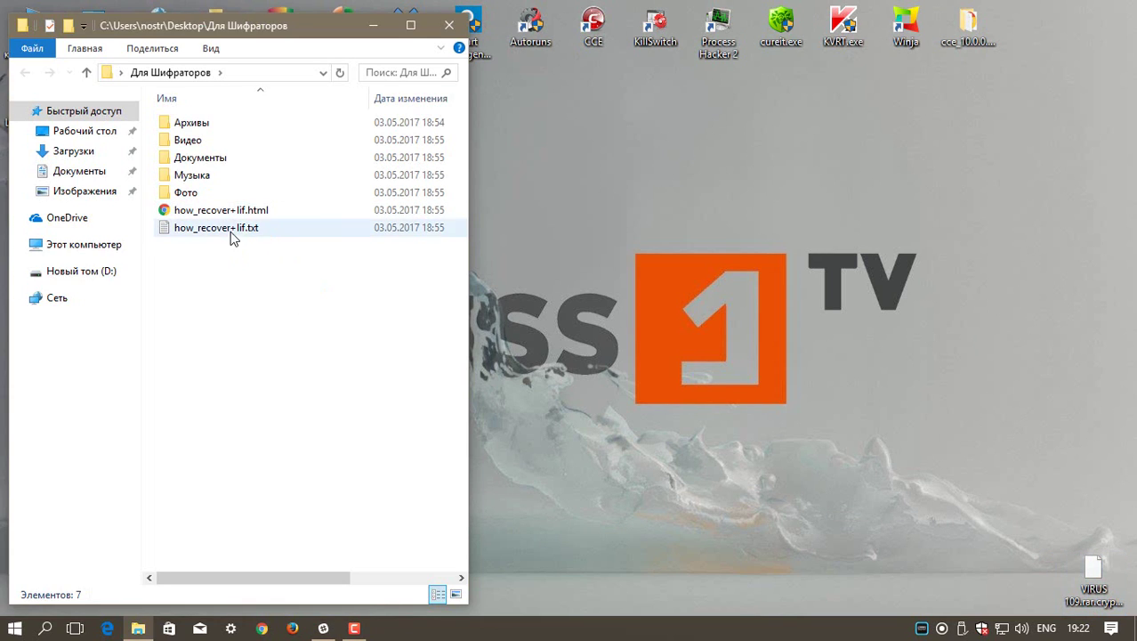
{"action": "double_click", "coordinate": [223, 229]}
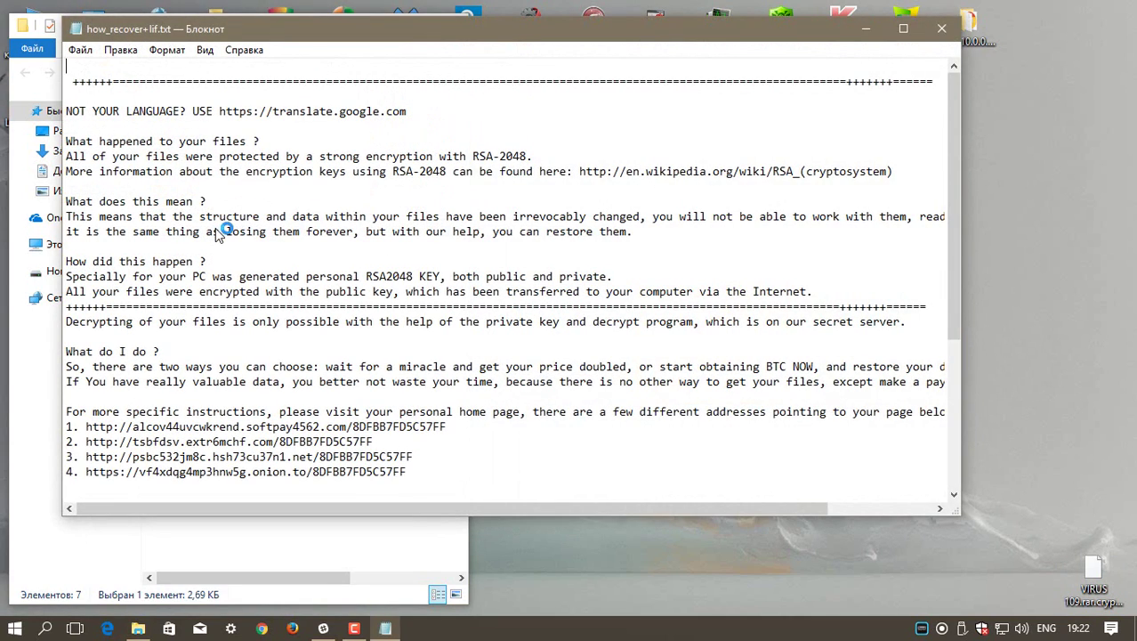
{"action": "left_click", "coordinate": [942, 28]}
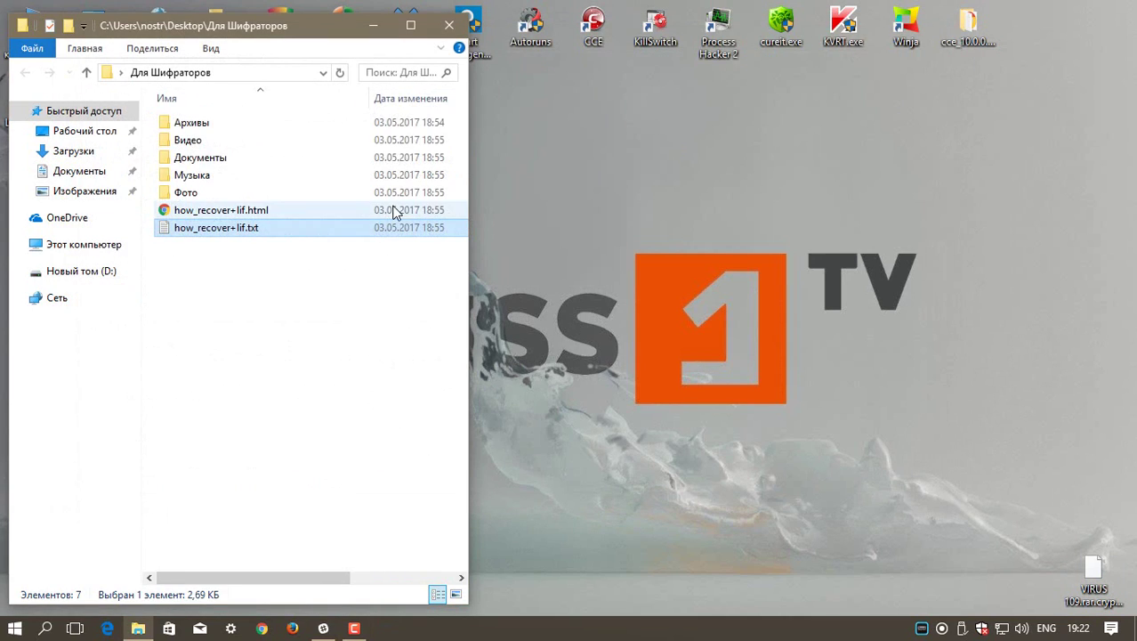
Inspect the files in the Архивы, Видео and Документы subfolders for encryption
{"action": "double_click", "coordinate": [254, 125]}
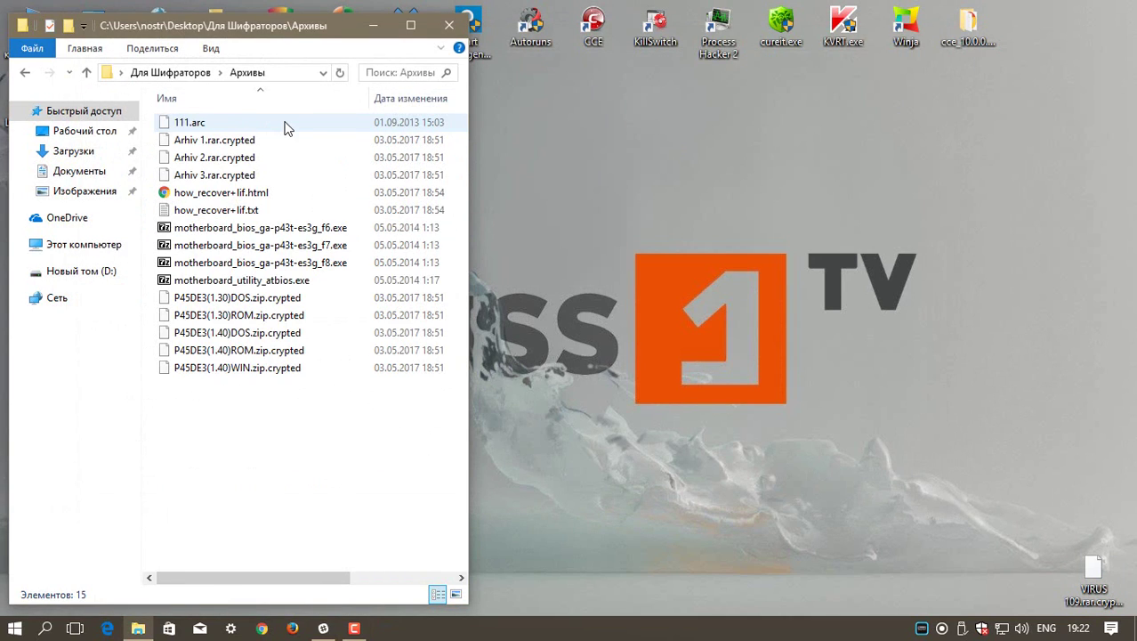
{"action": "left_click", "coordinate": [87, 78]}
{"action": "double_click", "coordinate": [261, 149]}
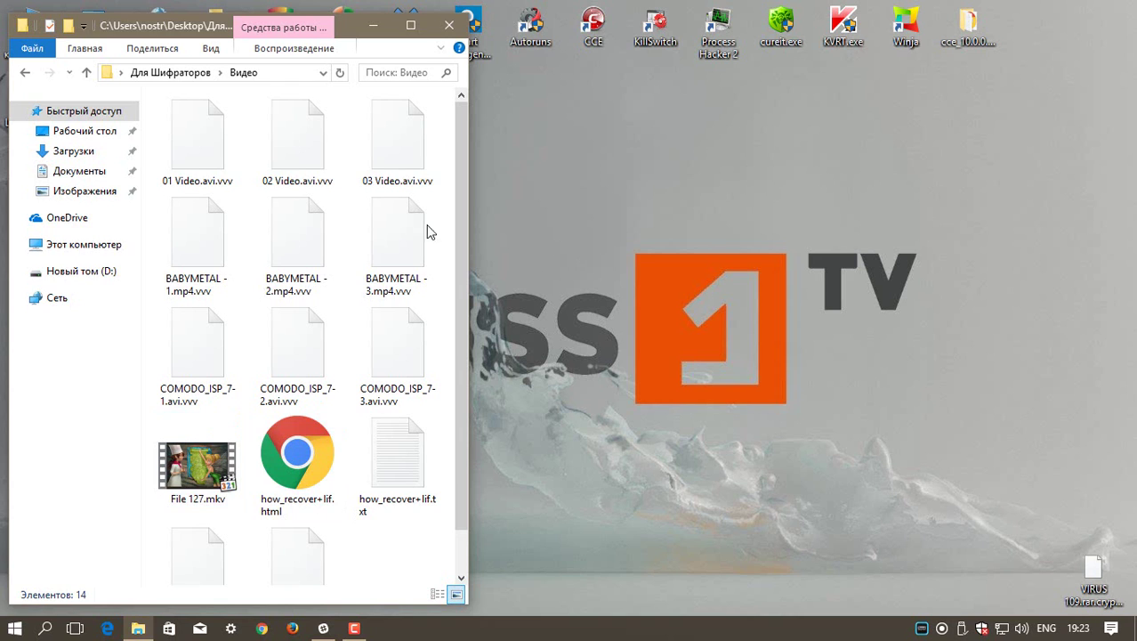
{"action": "left_click", "coordinate": [87, 72]}
{"action": "double_click", "coordinate": [322, 176]}
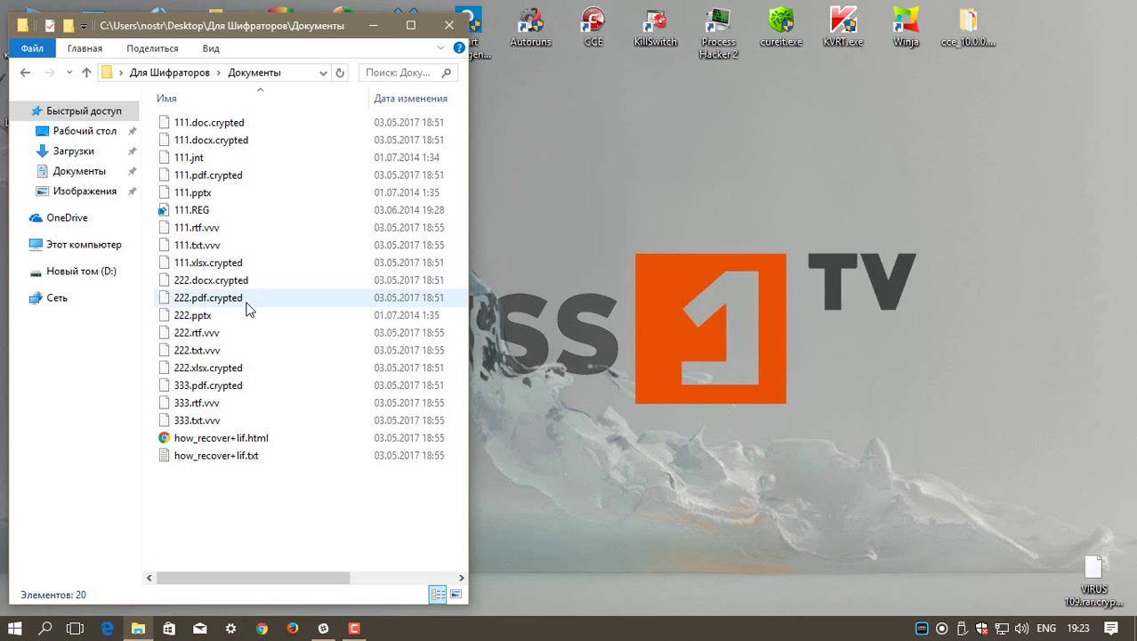
Inspect the Babymetal (2014) and Babymetal (2014) MP3 folders inside Музыка for encrypted files
{"action": "key", "text": "alt+Up"}
{"action": "left_click", "coordinate": [220, 179]}
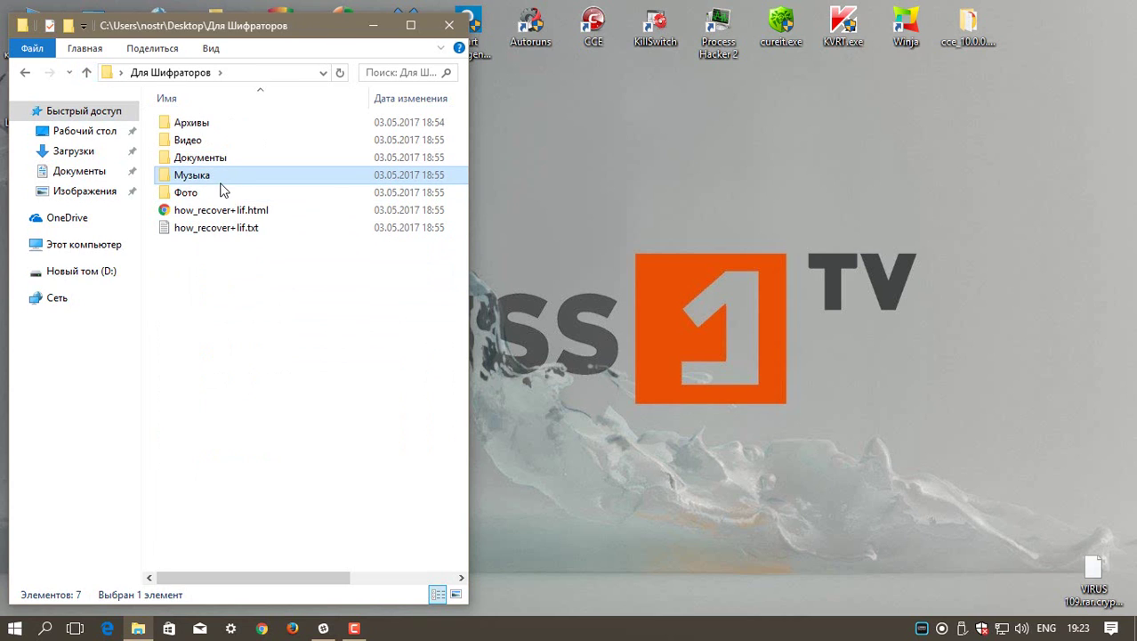
{"action": "double_click", "coordinate": [219, 179]}
{"action": "double_click", "coordinate": [202, 122]}
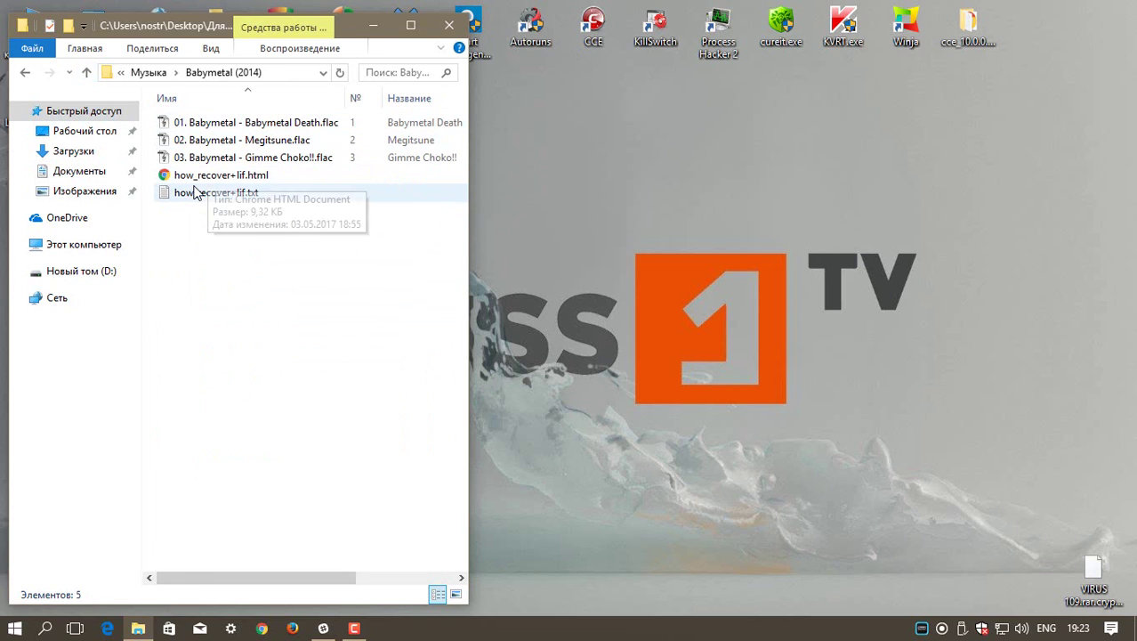
{"action": "left_click", "coordinate": [85, 72]}
{"action": "double_click", "coordinate": [267, 139]}
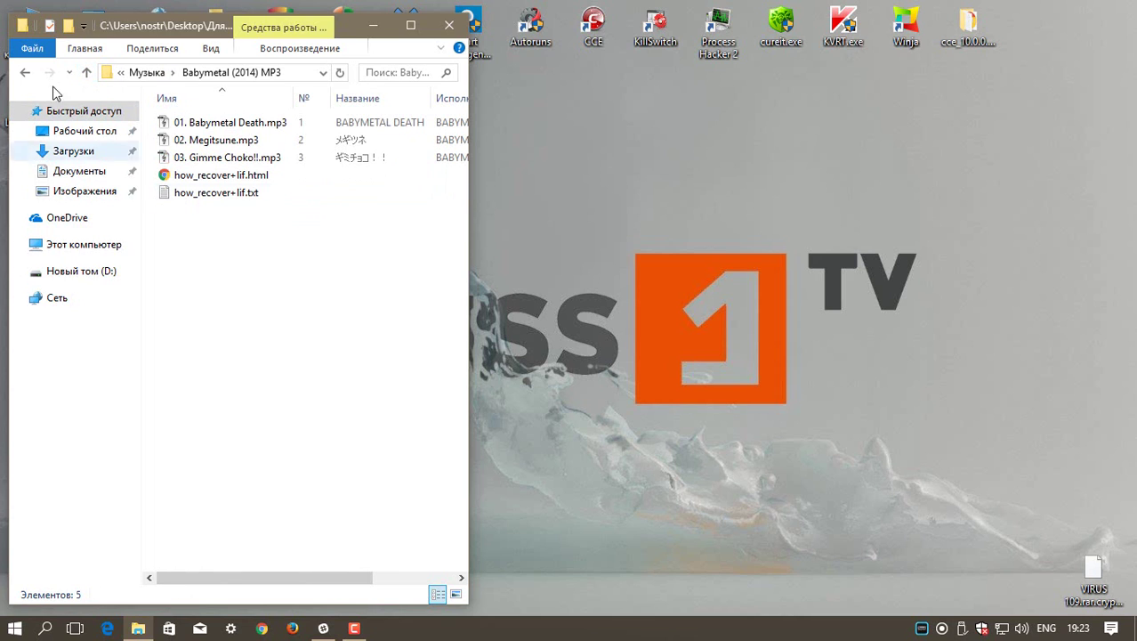
Inspect the BMP, GIF and HTML subfolders of the Фото folder for encrypted files
{"action": "left_click", "coordinate": [85, 72]}
{"action": "double_click", "coordinate": [215, 127]}
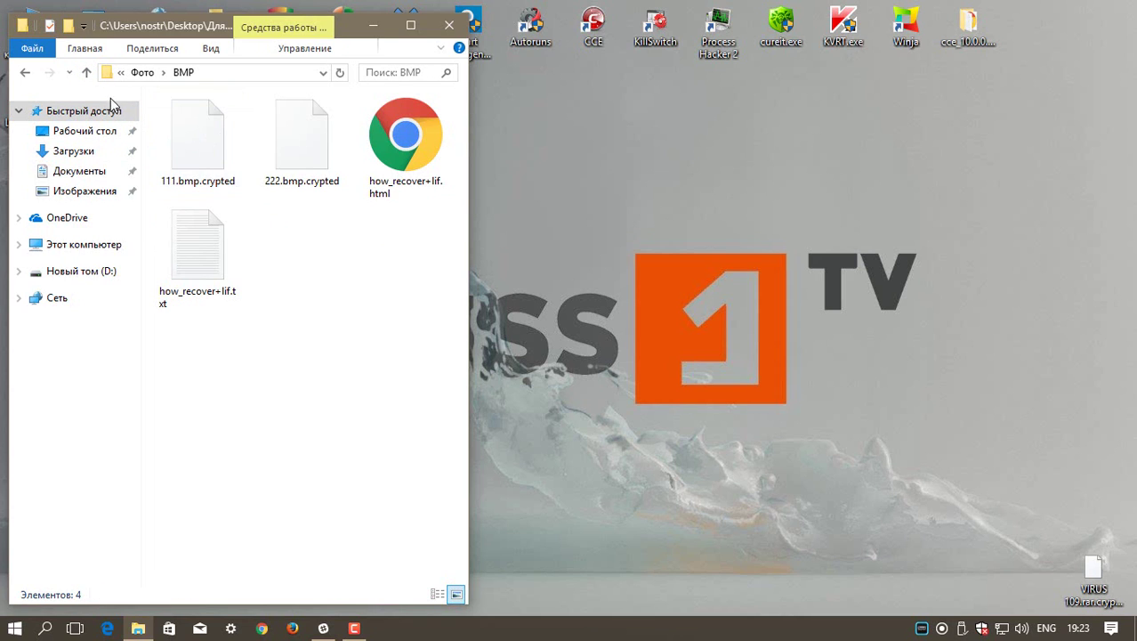
{"action": "left_click", "coordinate": [85, 72]}
{"action": "double_click", "coordinate": [225, 142]}
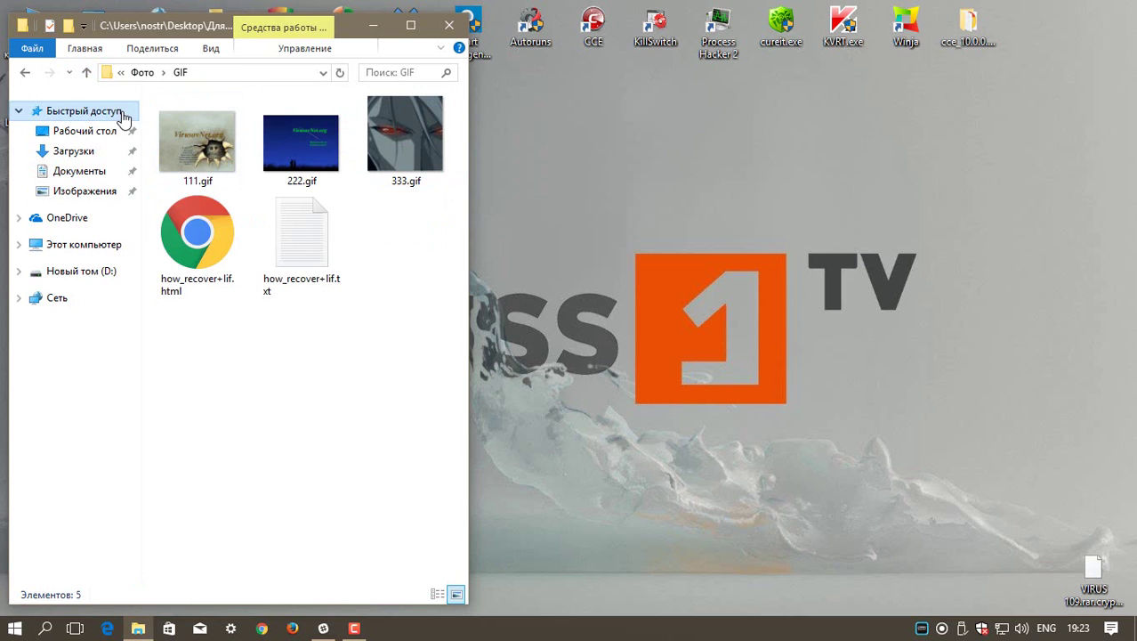
{"action": "left_click", "coordinate": [86, 72]}
{"action": "double_click", "coordinate": [211, 162]}
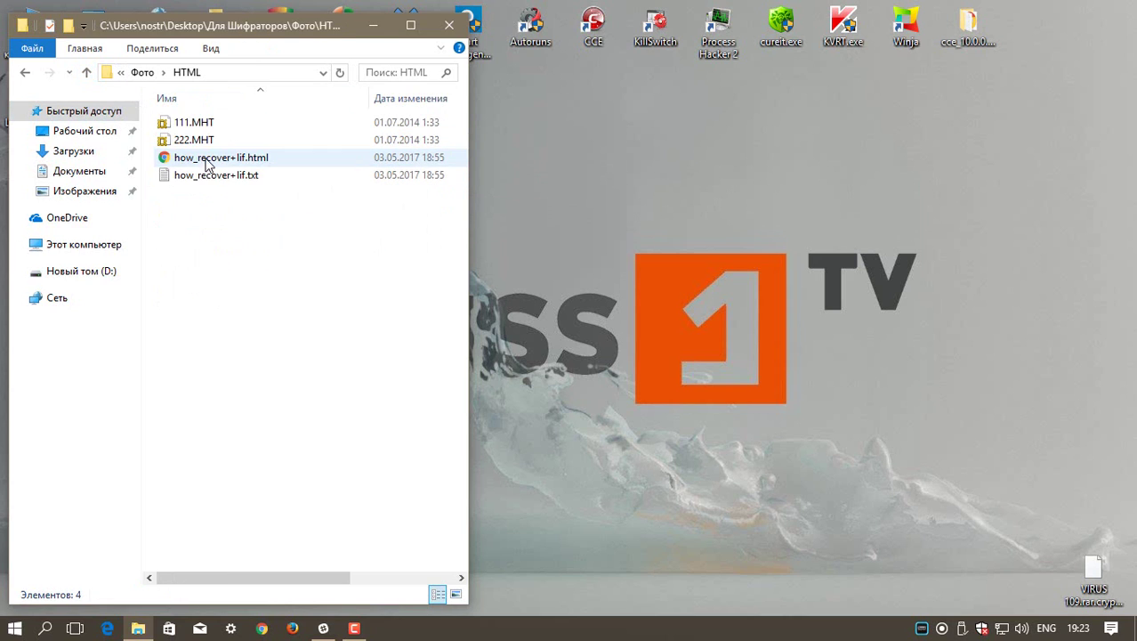
Inspect the JPG, PNG and TIFF subfolders of Фото for encrypted files and close the folder window
{"action": "left_click", "coordinate": [86, 72]}
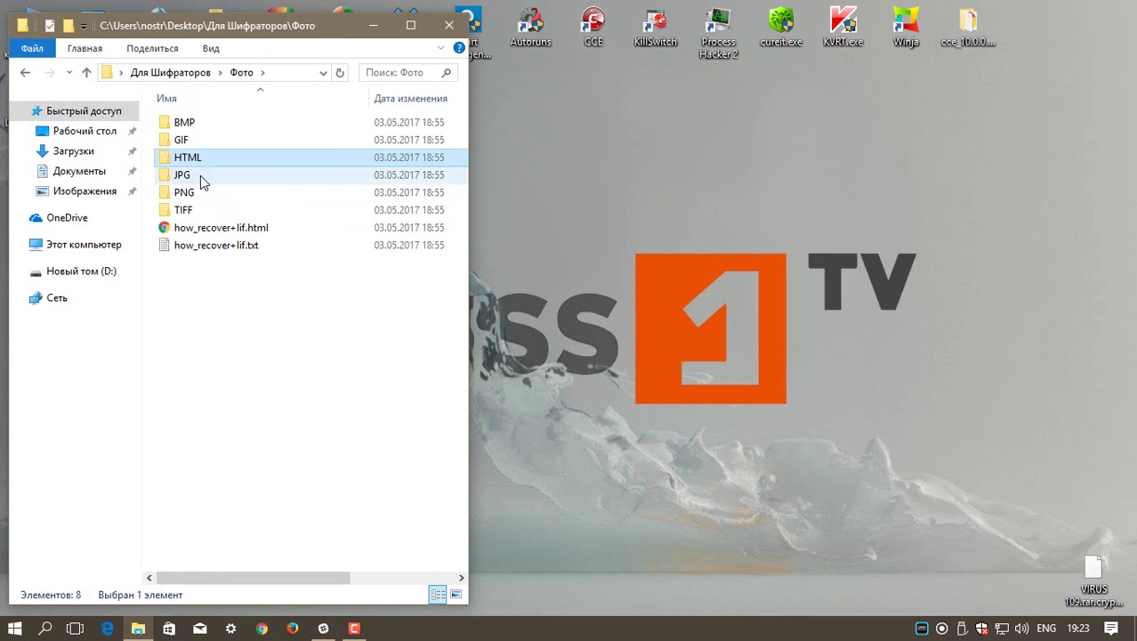
{"action": "double_click", "coordinate": [200, 176]}
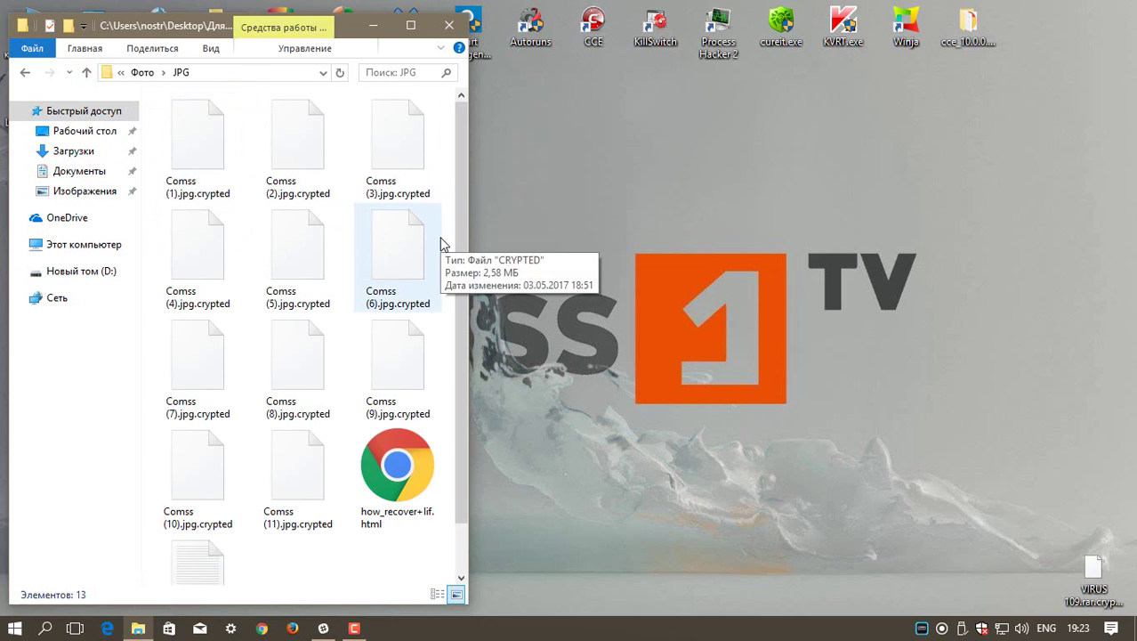
{"action": "left_click", "coordinate": [85, 72]}
{"action": "double_click", "coordinate": [211, 194]}
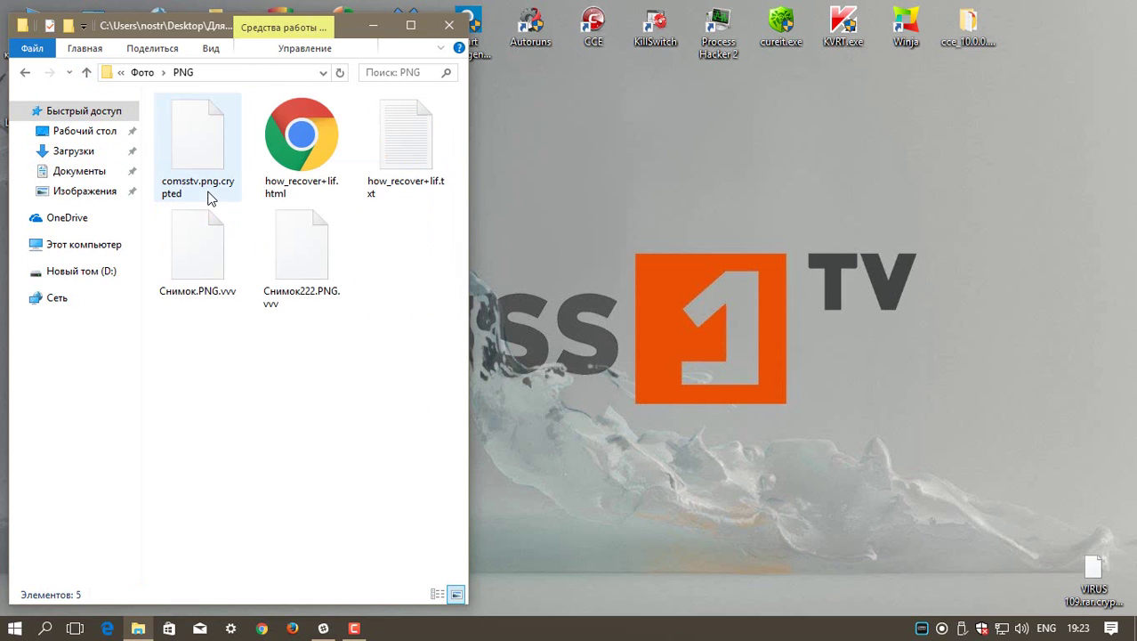
{"action": "left_click", "coordinate": [86, 72]}
{"action": "double_click", "coordinate": [203, 208]}
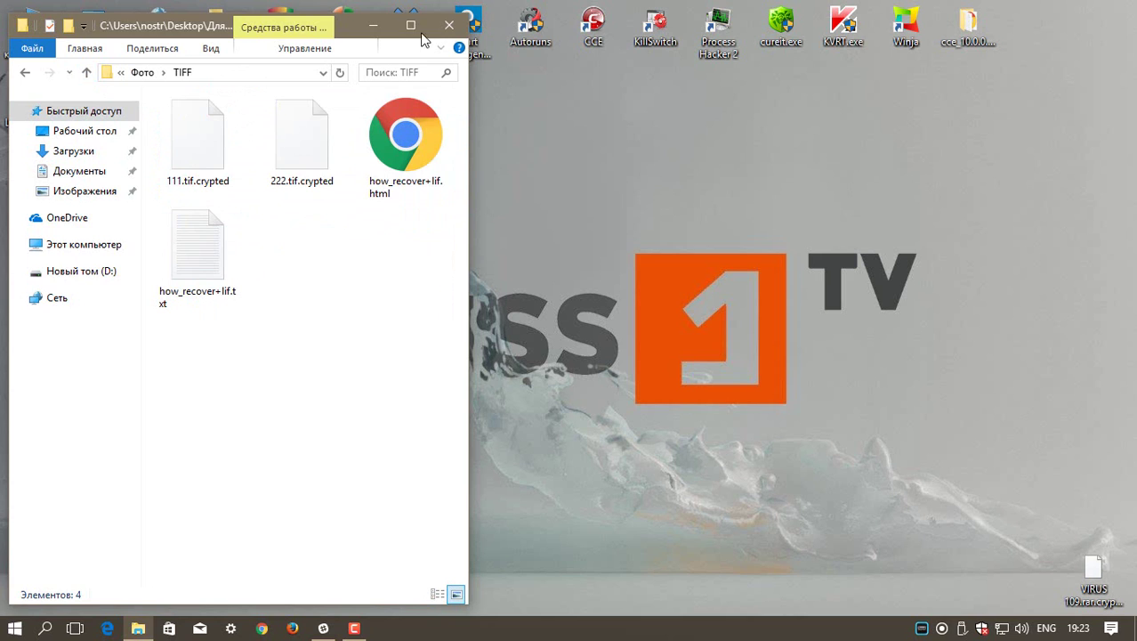
{"action": "left_click", "coordinate": [449, 25]}
Open the VIRUS subfolder of VIRUS 109 and delete the how_recover+lif.html and how_recover+lif.txt notes from it
{"action": "double_click", "coordinate": [53, 167]}
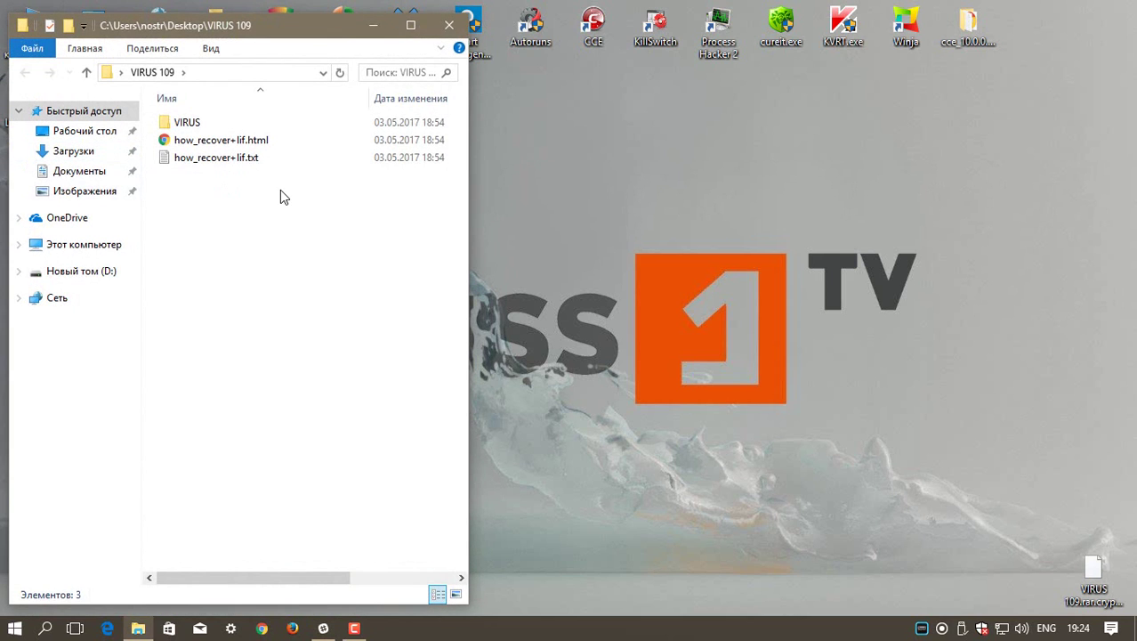
{"action": "double_click", "coordinate": [185, 122]}
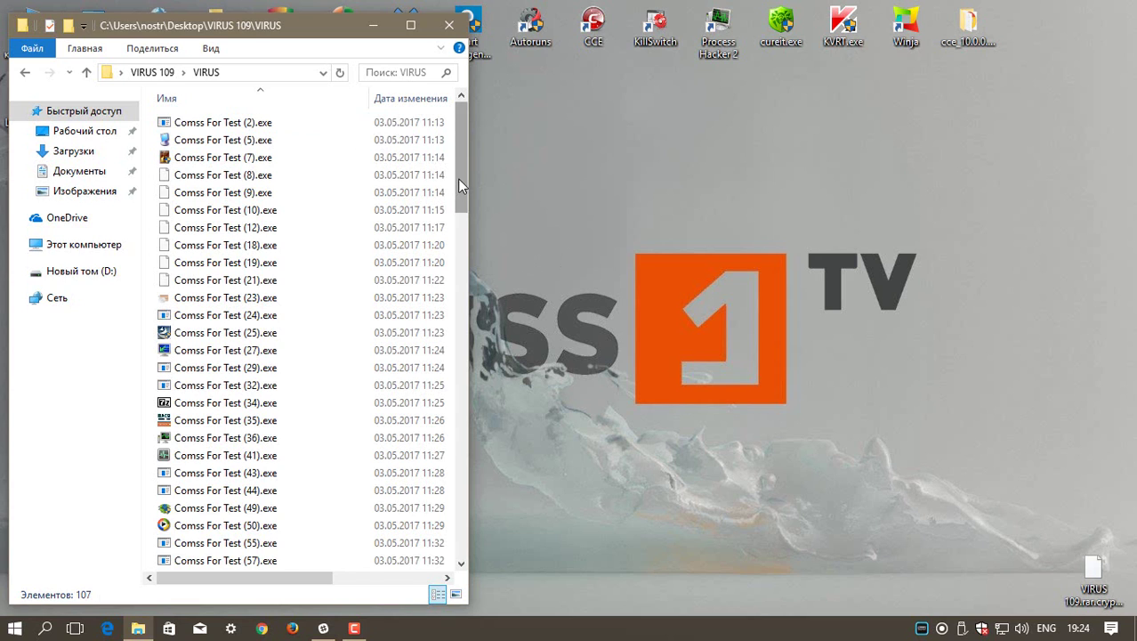
{"action": "left_click_drag", "start_coordinate": [457, 178], "coordinate": [294, 587]}
{"action": "left_click", "coordinate": [259, 544]}
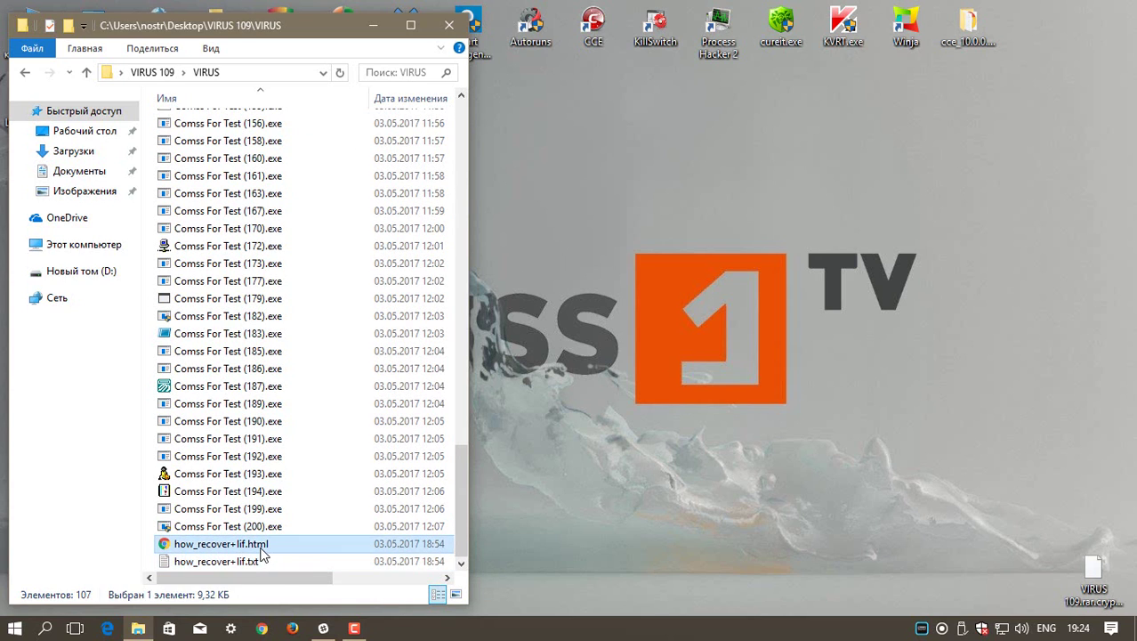
{"action": "key", "text": "Delete"}
{"action": "left_click", "coordinate": [260, 563]}
{"action": "key", "text": "Delete"}
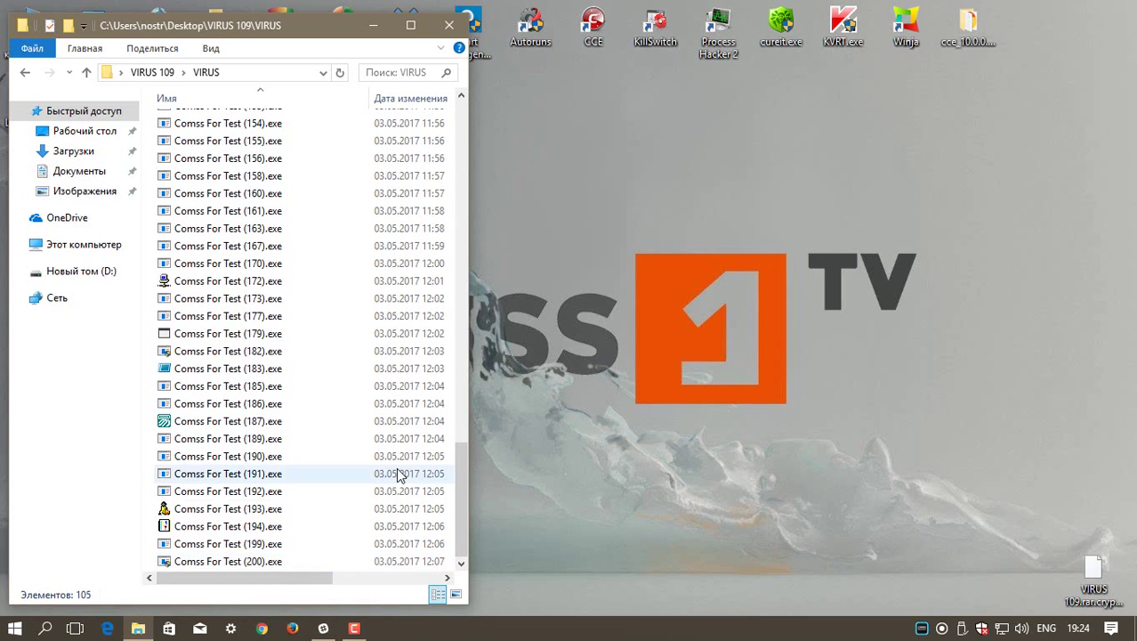
Select all remaining samples in the VIRUS folder, delete them, and close the folder window
{"action": "left_click_drag", "start_coordinate": [460, 487], "coordinate": [485, 139]}
{"action": "left_click", "coordinate": [369, 230]}
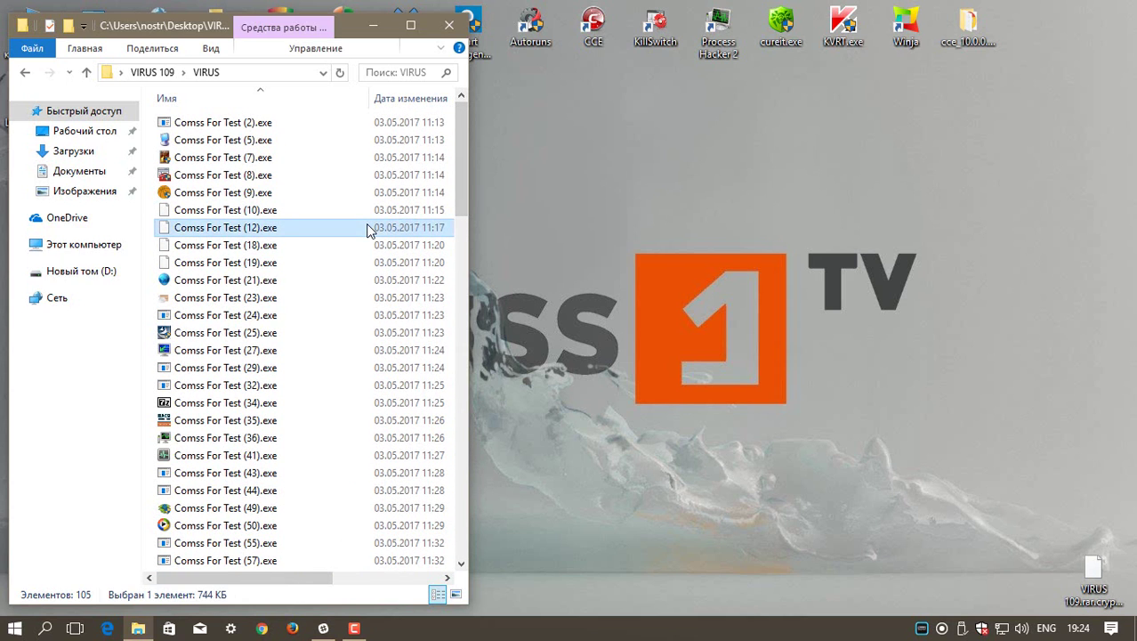
{"action": "key", "text": "ctrl+a"}
{"action": "right_click", "coordinate": [347, 214]}
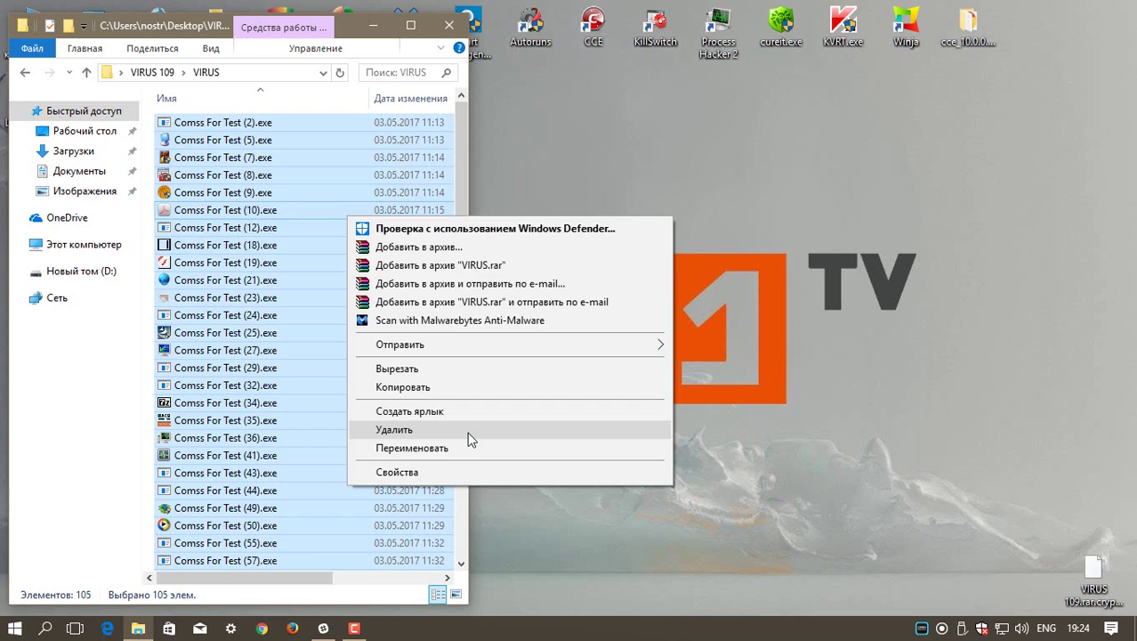
{"action": "left_click", "coordinate": [467, 430]}
{"action": "left_click", "coordinate": [443, 26]}
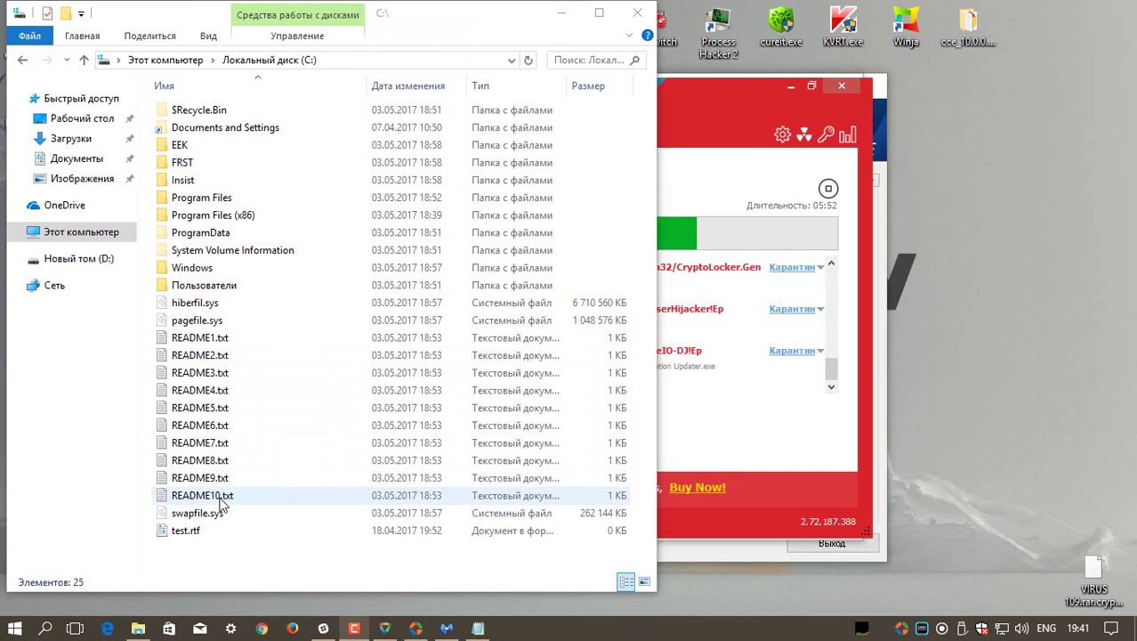
Open README1.txt in the root of drive C: to read the ransom message
{"action": "double_click", "coordinate": [214, 338]}
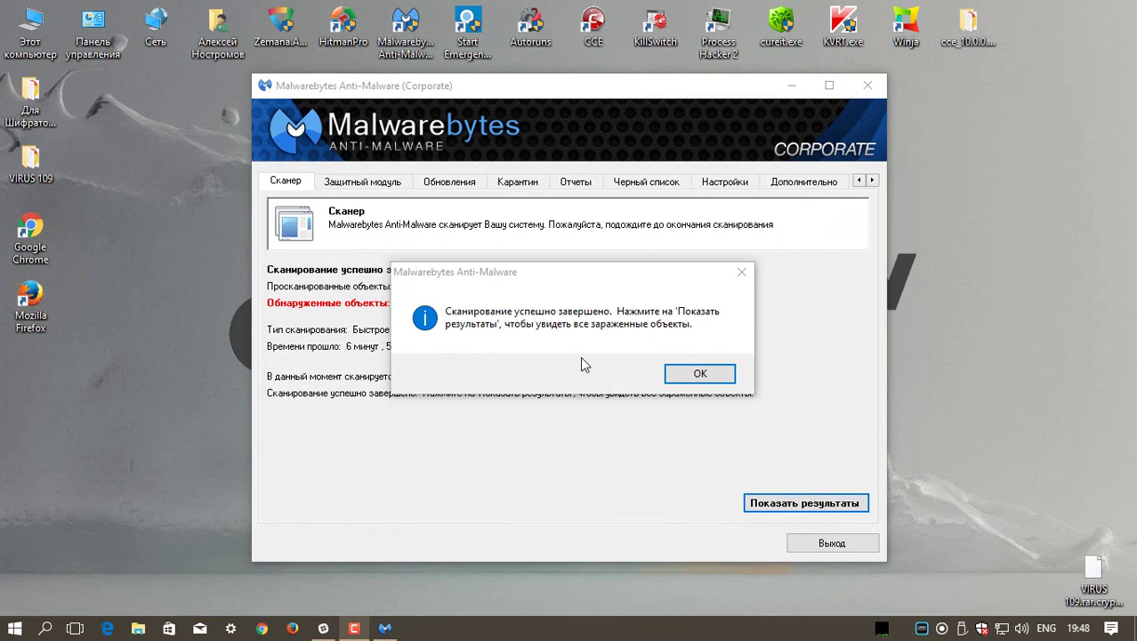
Dismiss the Malwarebytes Anti-Malware scan completion notice and show the list of detected objects
{"action": "left_click", "coordinate": [700, 372]}
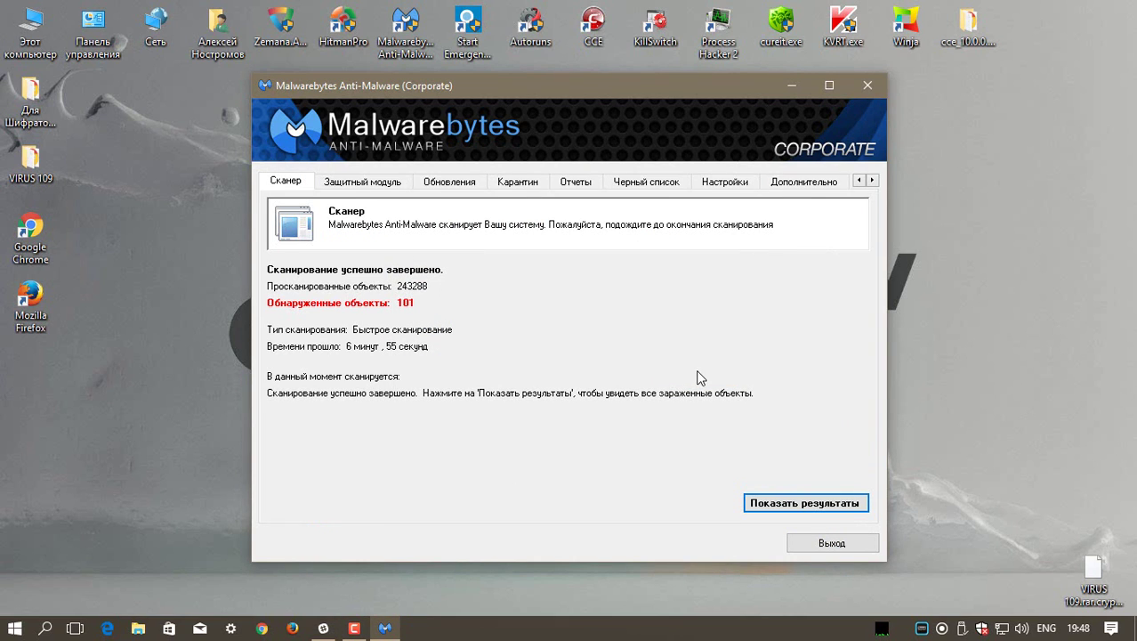
{"action": "left_click", "coordinate": [826, 503]}
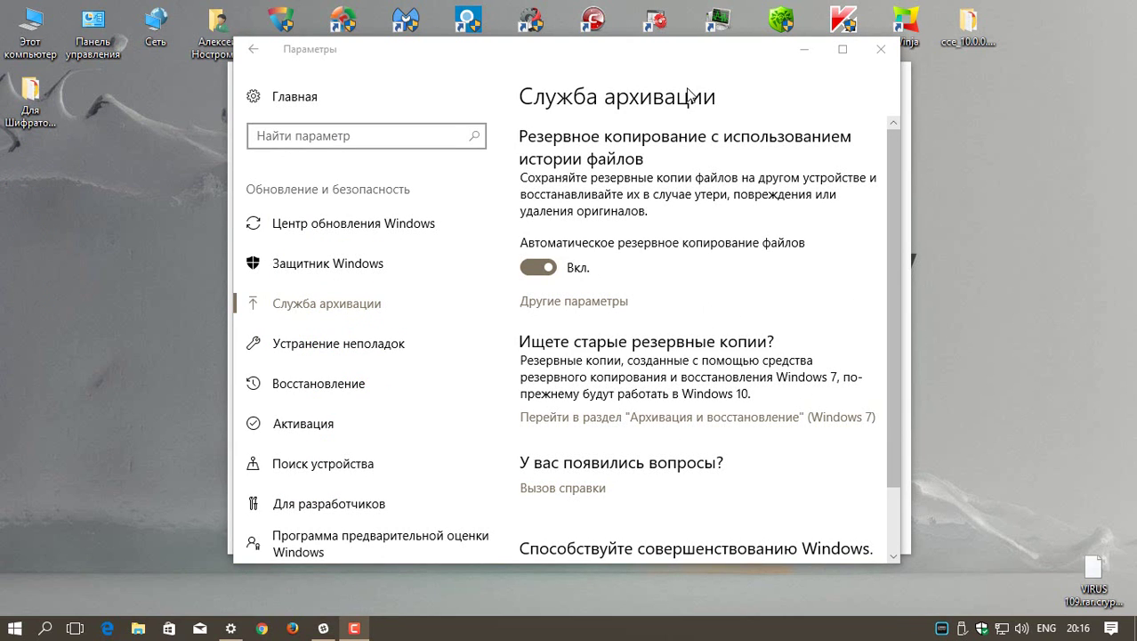
Open the current File History backup for restoring from the advanced backup options and browse its saved versions
{"action": "left_click", "coordinate": [607, 301]}
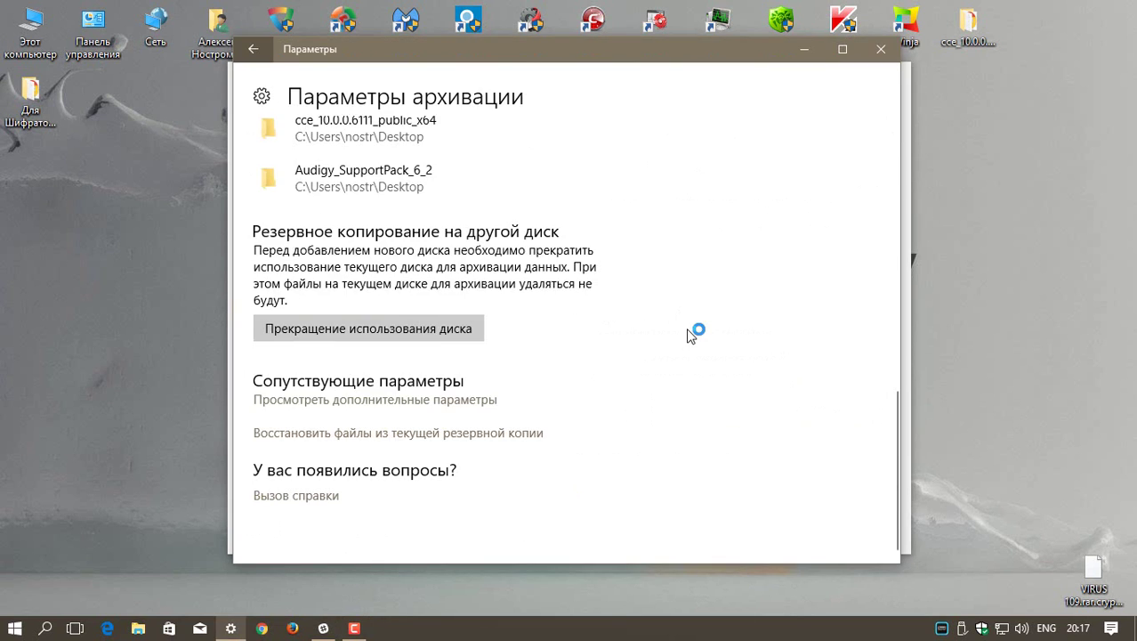
{"action": "left_click", "coordinate": [407, 433]}
{"action": "left_click", "coordinate": [406, 433]}
{"action": "left_click", "coordinate": [491, 432]}
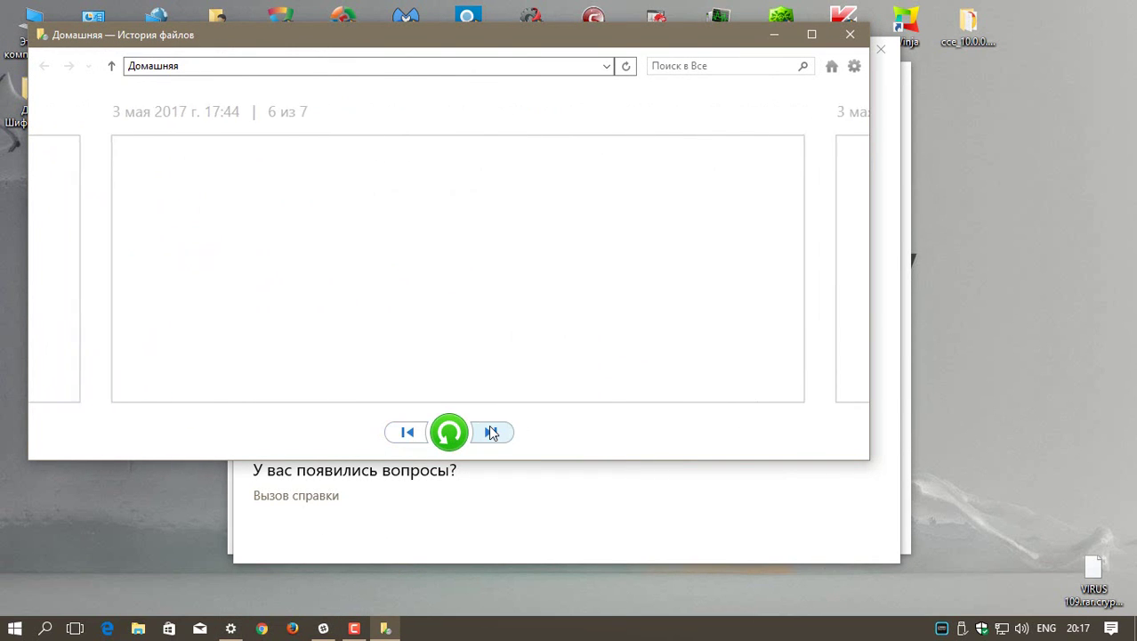
Try to restore the 3 May 2017 11:19 backup version to its original location and check the copy progress
{"action": "left_click", "coordinate": [448, 433]}
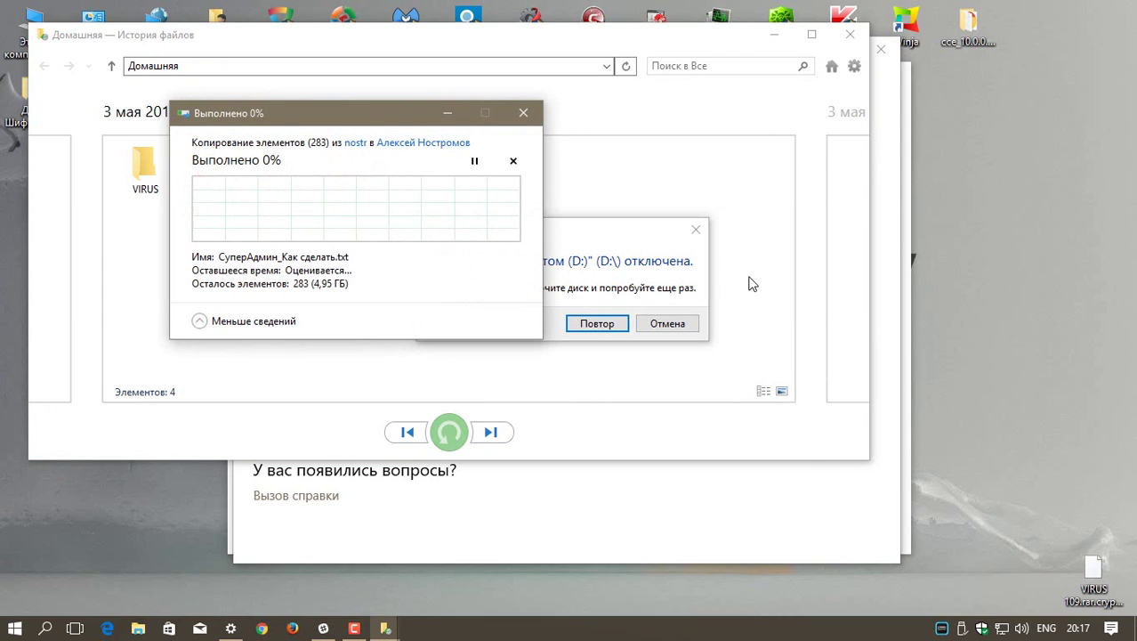
{"action": "left_click_drag", "start_coordinate": [582, 230], "coordinate": [796, 215]}
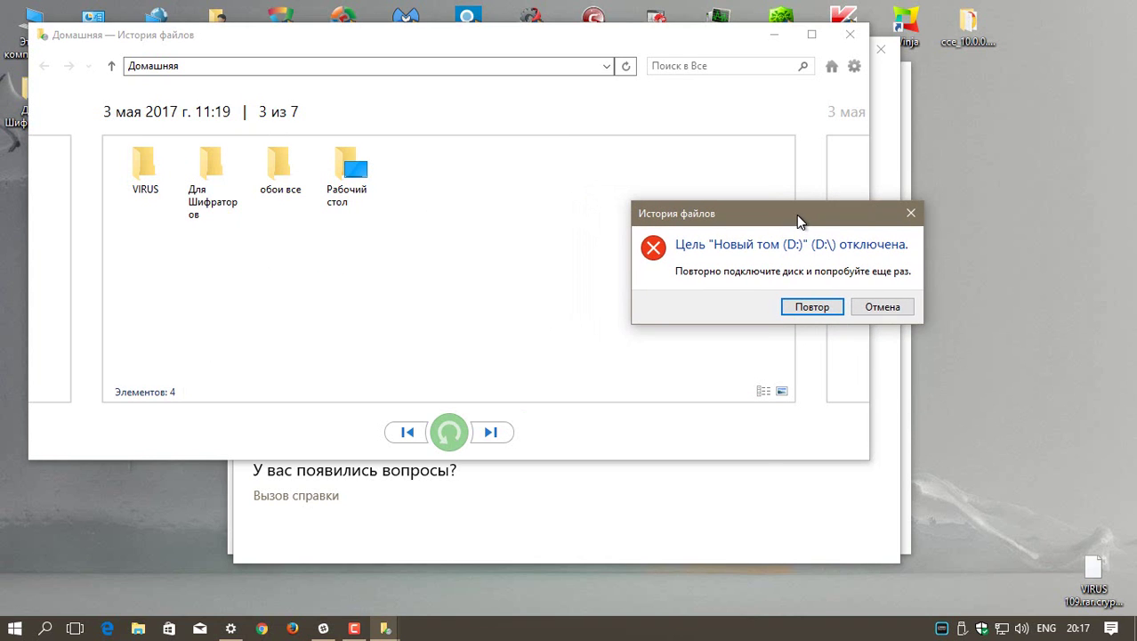
{"action": "mouse_move", "coordinate": [385, 629]}
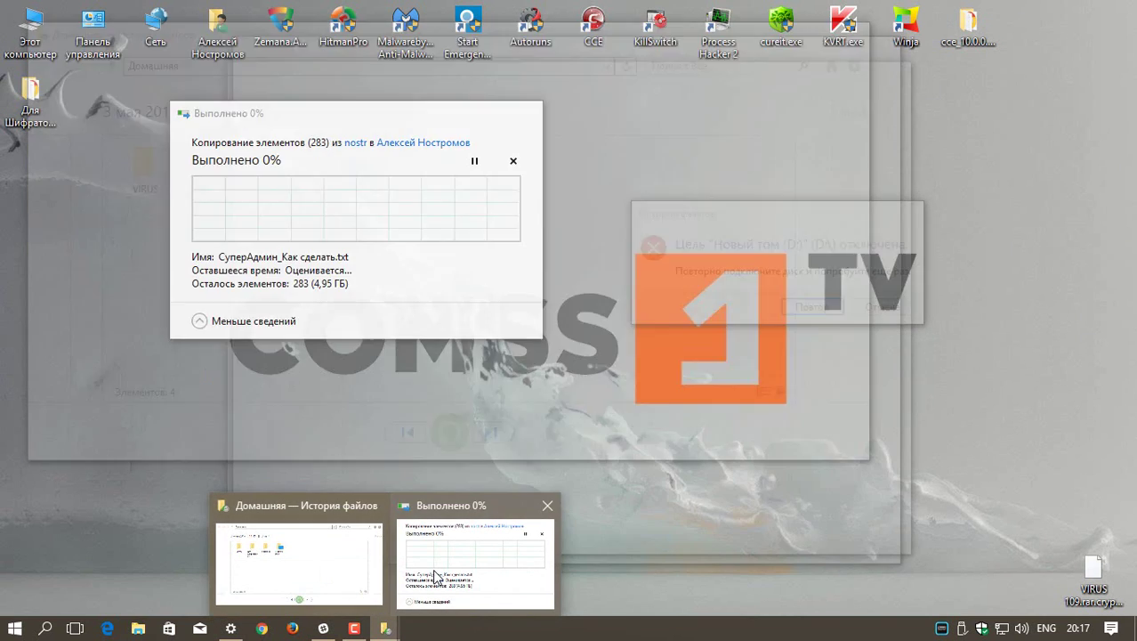
{"action": "left_click", "coordinate": [428, 572]}
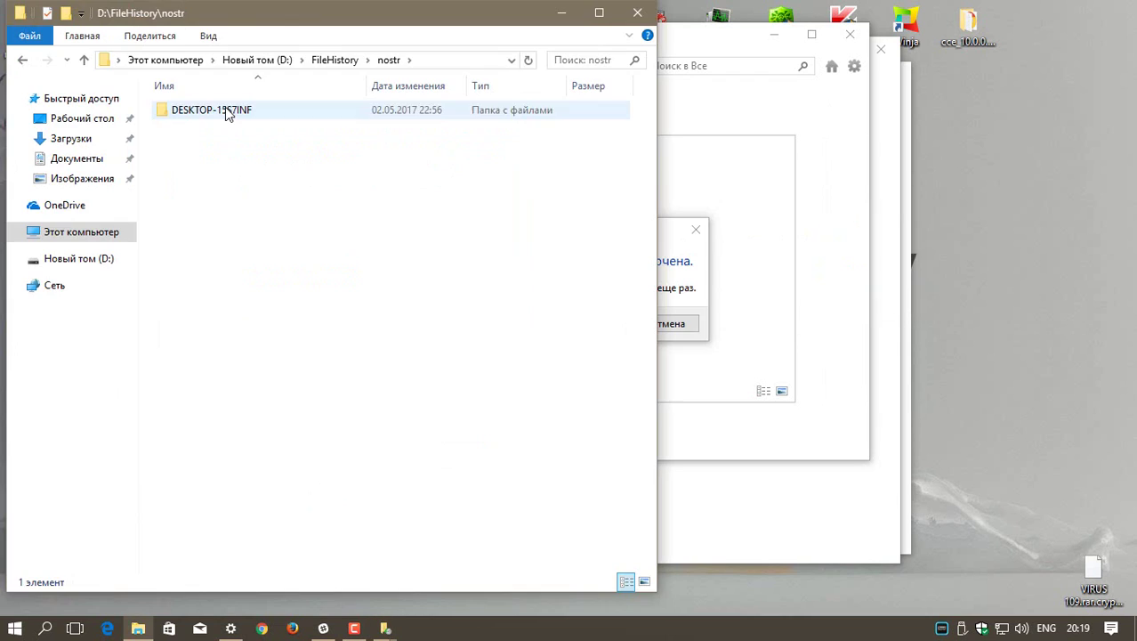
Open the Configuration folder of the computer's FileHistory backup on drive D: and widen the name column to read the file names
{"action": "double_click", "coordinate": [229, 111]}
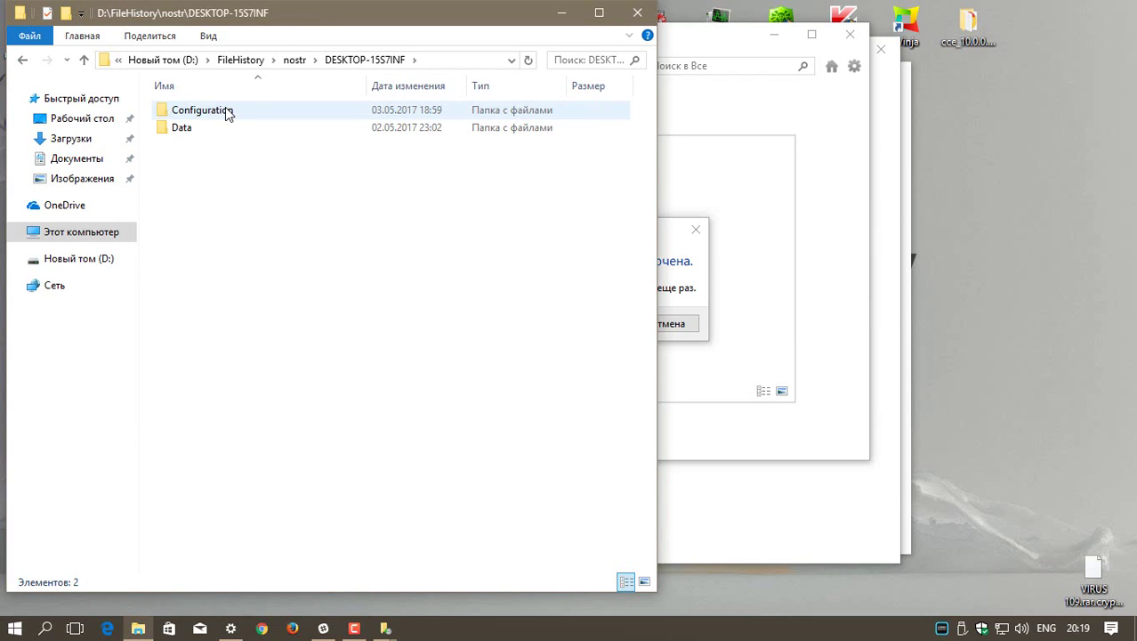
{"action": "double_click", "coordinate": [229, 112]}
{"action": "left_click_drag", "start_coordinate": [367, 85], "coordinate": [538, 94]}
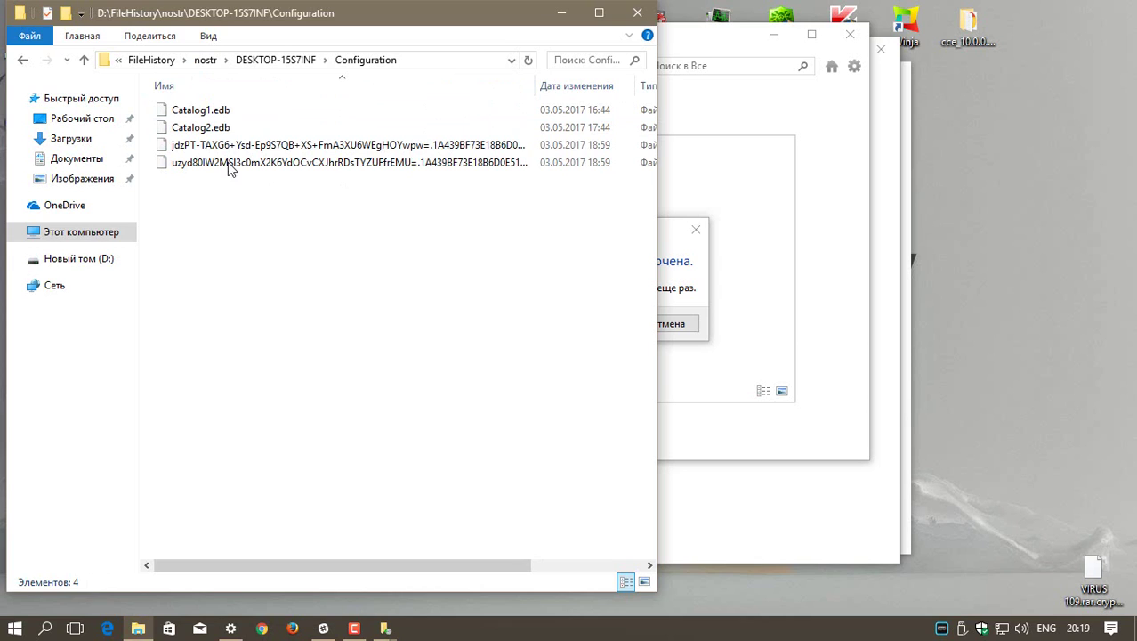
Return to the computer's backup folder and open the backed-up user Desktop under Data\C\Users
{"action": "left_click", "coordinate": [85, 62]}
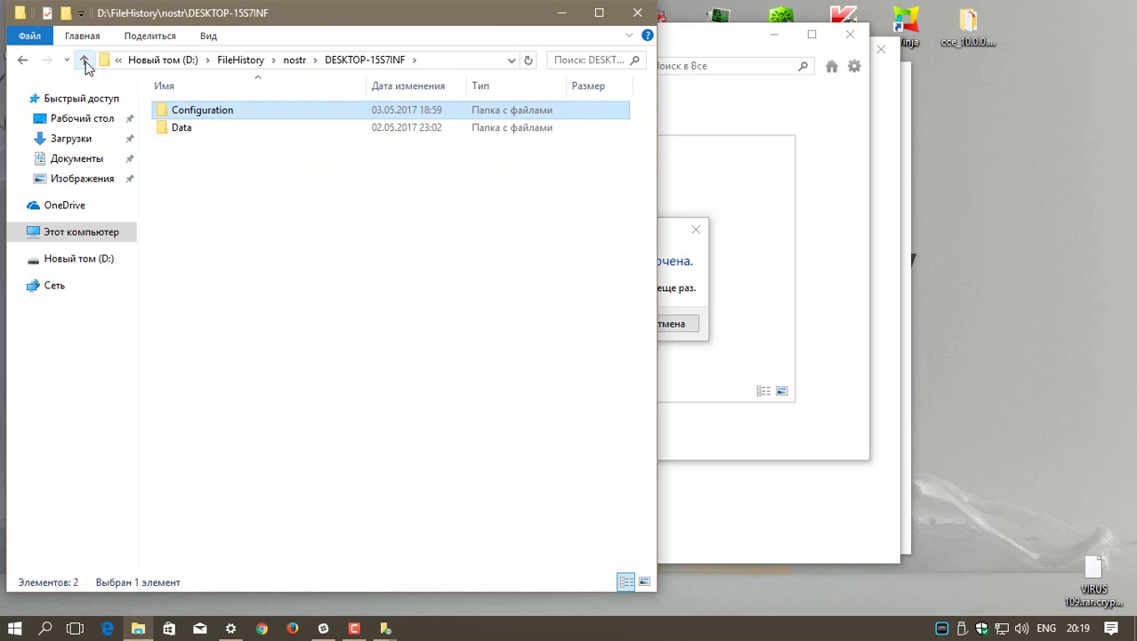
{"action": "left_click", "coordinate": [84, 62]}
{"action": "double_click", "coordinate": [249, 112]}
{"action": "double_click", "coordinate": [249, 114]}
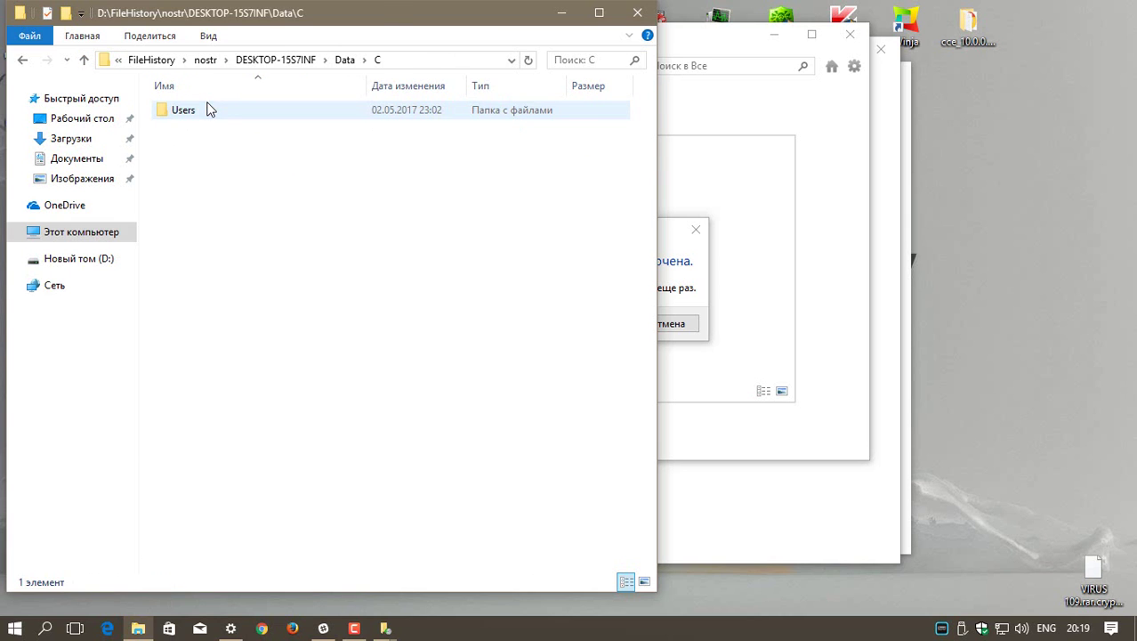
{"action": "double_click", "coordinate": [211, 119]}
{"action": "double_click", "coordinate": [248, 112]}
{"action": "double_click", "coordinate": [247, 110]}
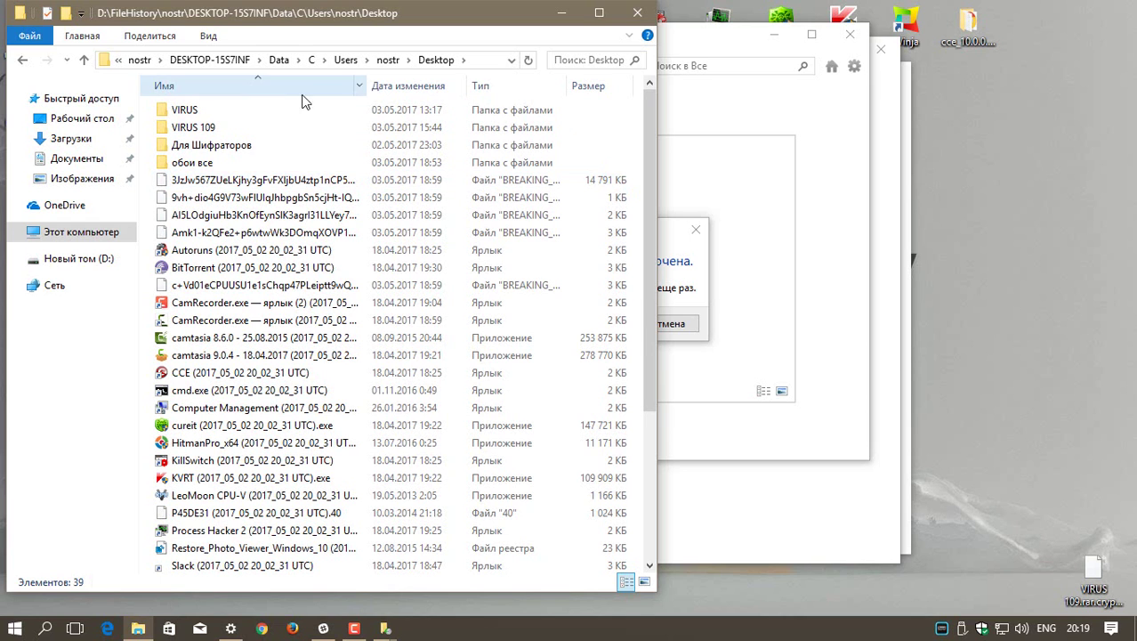
Look over the backed-up Desktop files, inspect the VIRUS folder and return to the Desktop folder
{"action": "left_click_drag", "start_coordinate": [649, 151], "coordinate": [652, 124]}
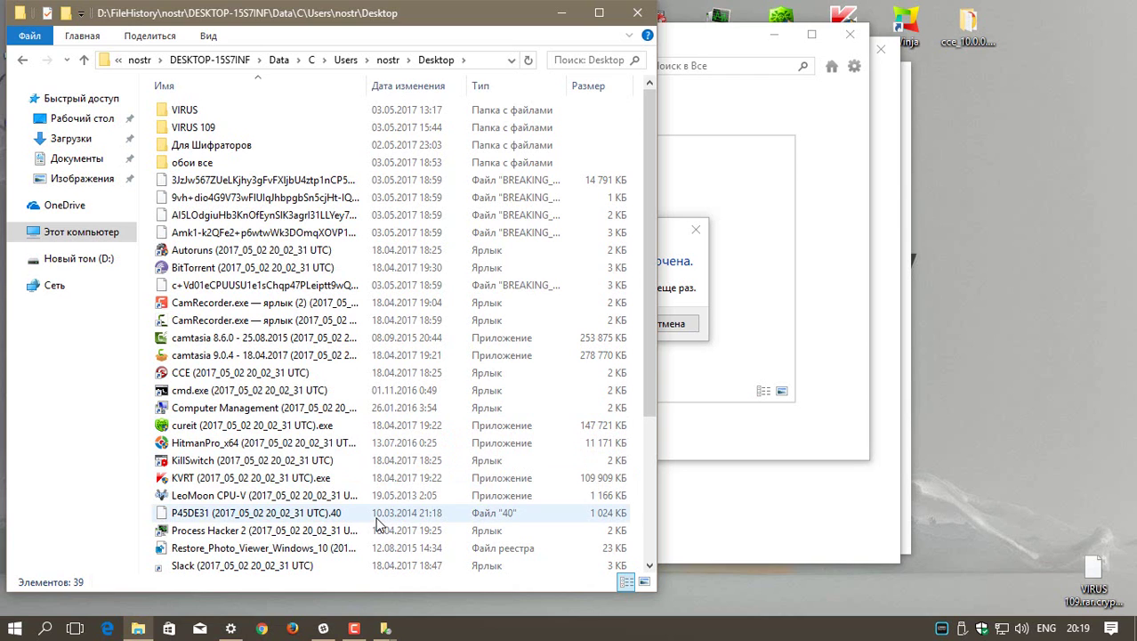
{"action": "double_click", "coordinate": [233, 125]}
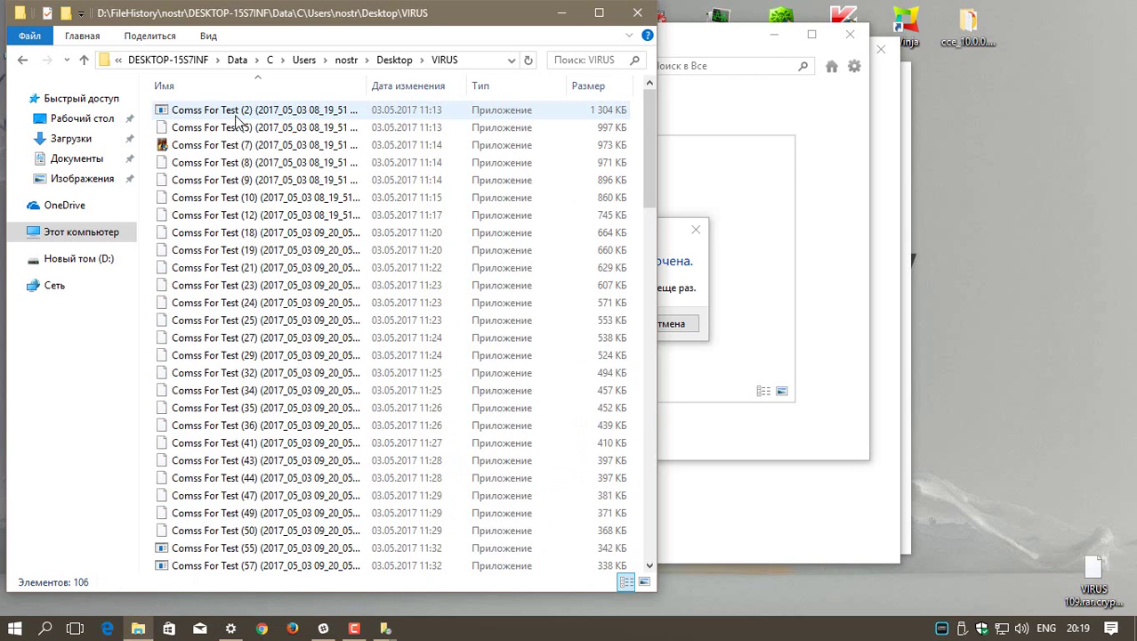
{"action": "key", "text": "alt+Left"}
Examine the backup of Для Шифраторов, including Музыка\Babymetal (2014) and Фото\JPG, and go back up to the higher-level folders
{"action": "double_click", "coordinate": [252, 147]}
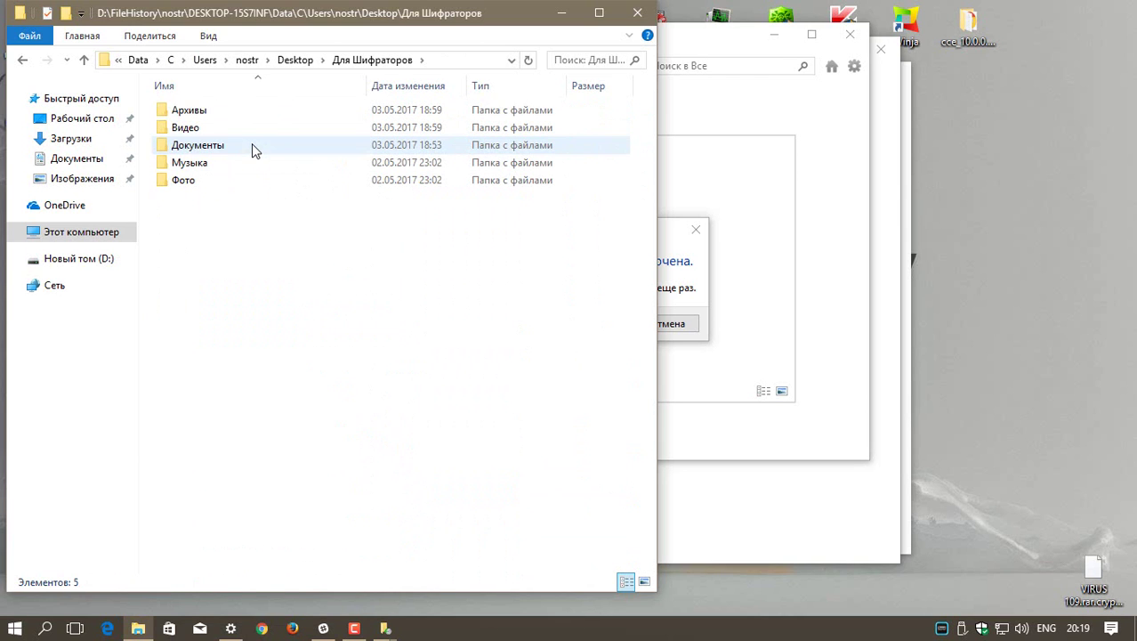
{"action": "double_click", "coordinate": [241, 114]}
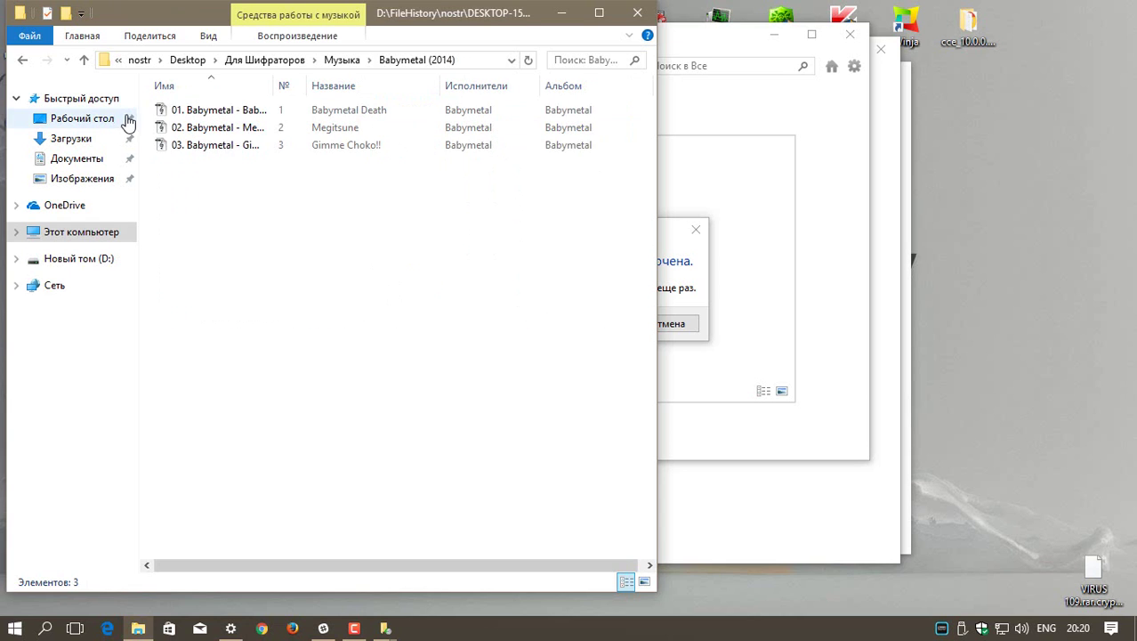
{"action": "double_click", "coordinate": [84, 60]}
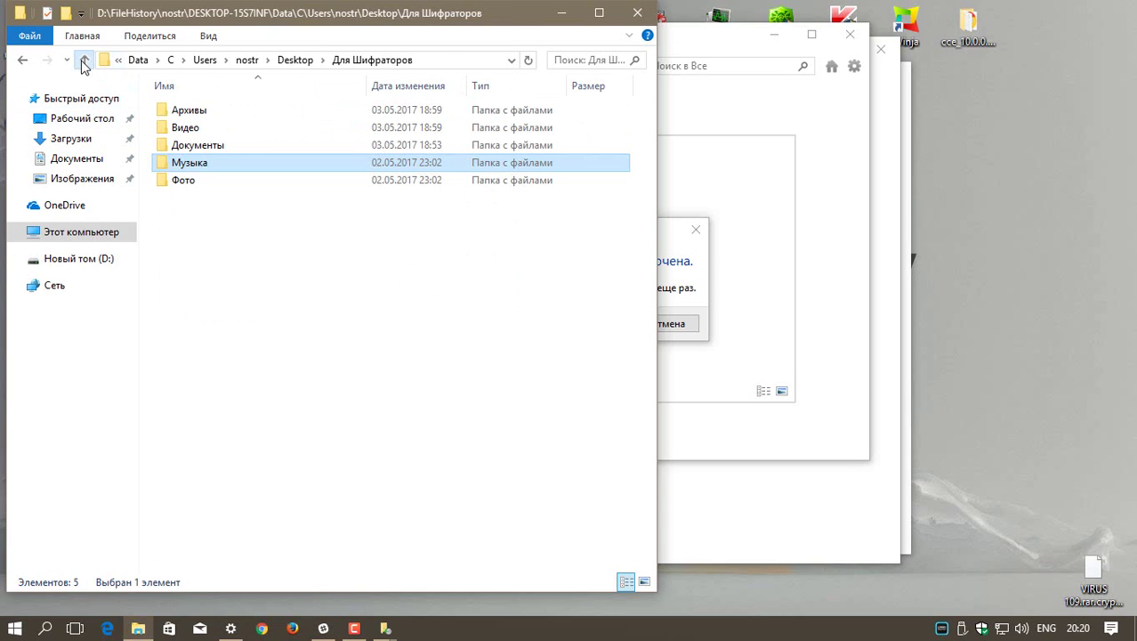
{"action": "double_click", "coordinate": [197, 179]}
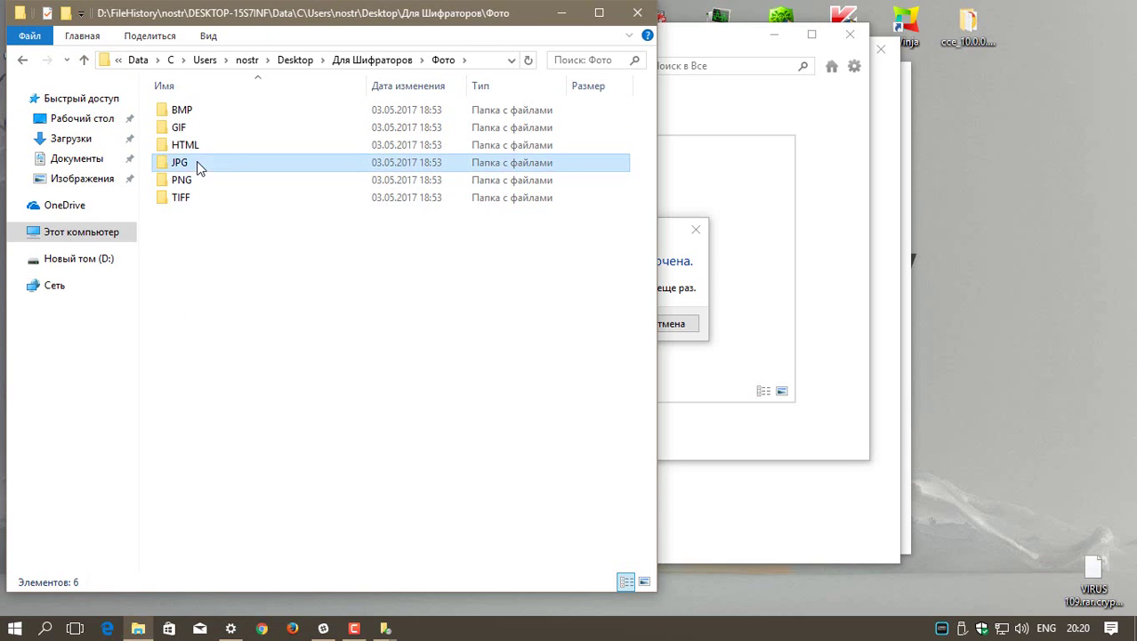
{"action": "double_click", "coordinate": [196, 161]}
{"action": "left_click", "coordinate": [86, 59]}
{"action": "left_click", "coordinate": [87, 58]}
{"action": "left_click", "coordinate": [86, 59]}
{"action": "left_click", "coordinate": [86, 59]}
{"action": "left_click", "coordinate": [87, 58]}
{"action": "left_click", "coordinate": [86, 59]}
{"action": "left_click", "coordinate": [86, 59]}
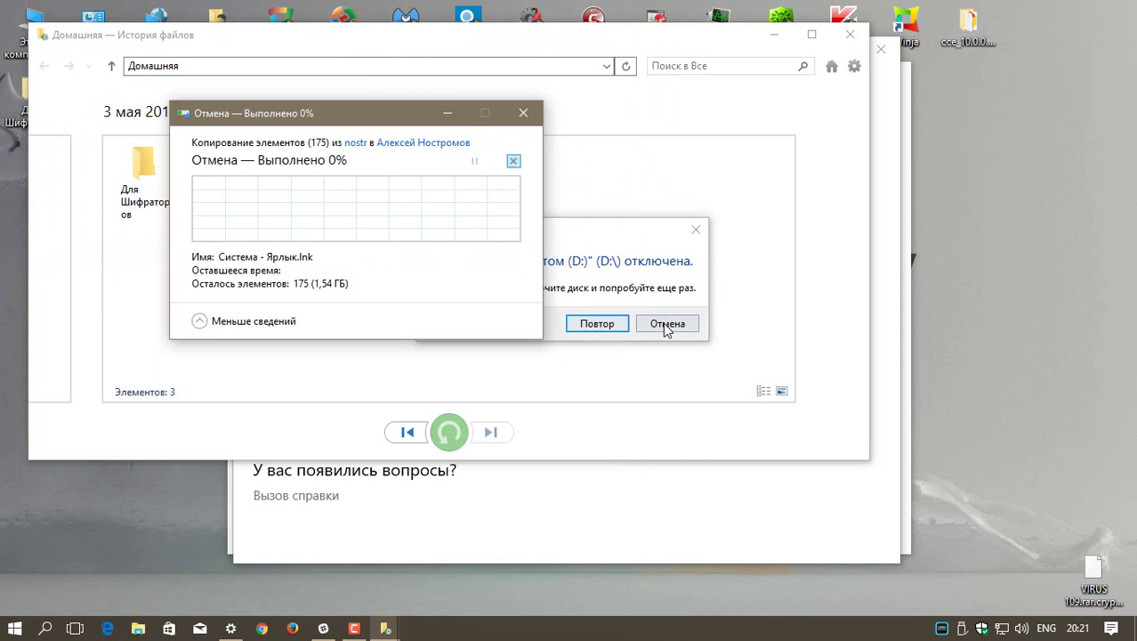
Cancel the File History restore at the disconnected target drive prompt
{"action": "left_click", "coordinate": [668, 323]}
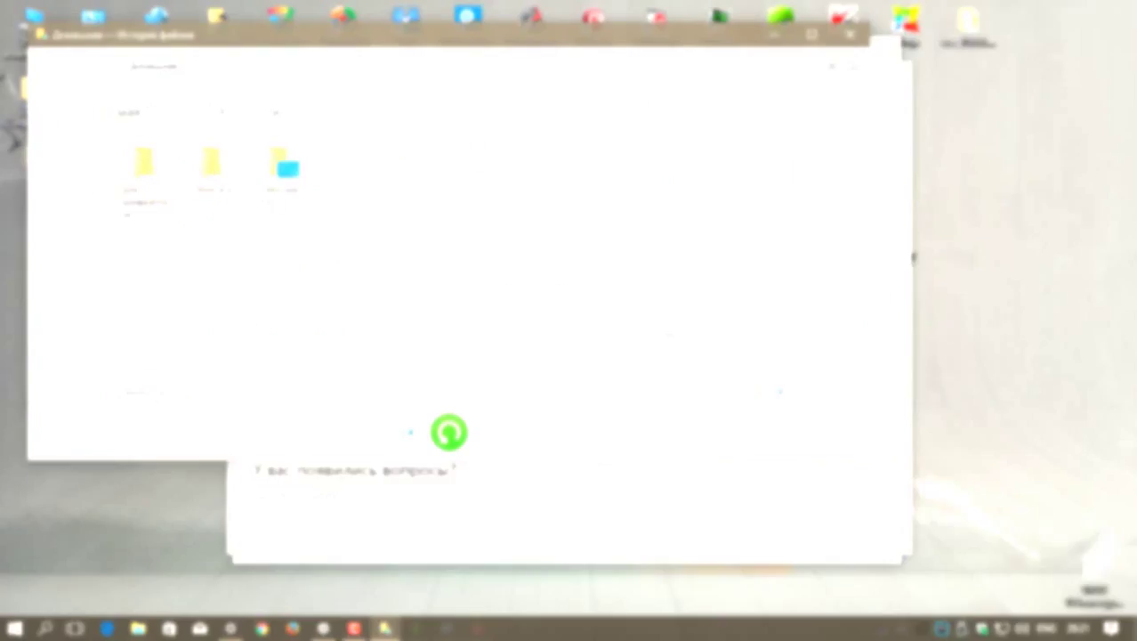